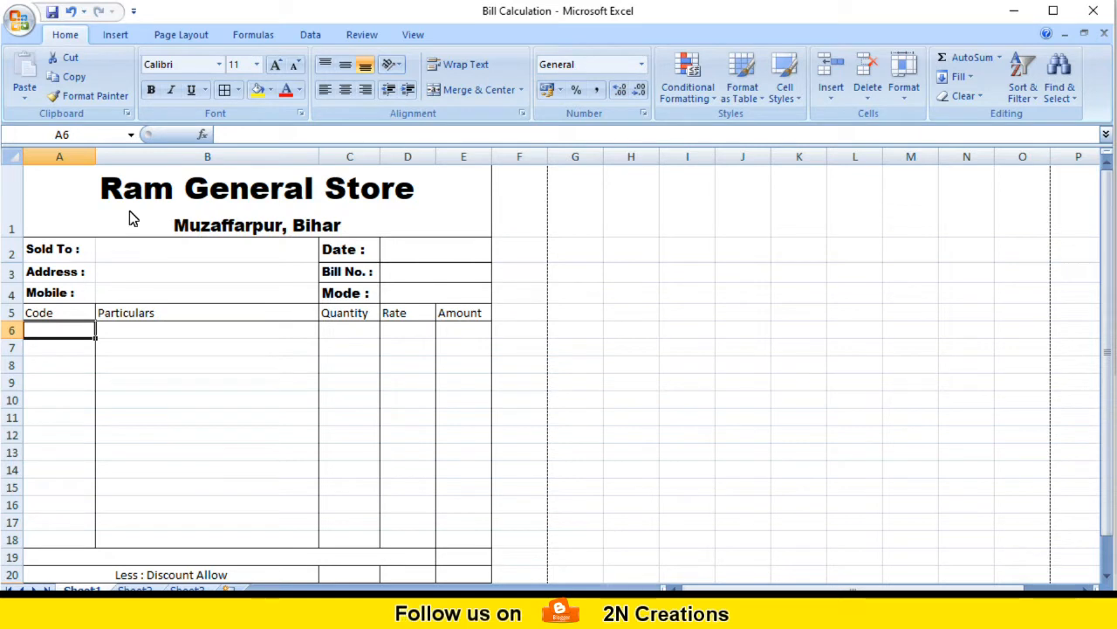
Step: Review the bill header: store title, Sold To, Address, Date, Bill No., Mode and mobile fields
left_click(103, 220)
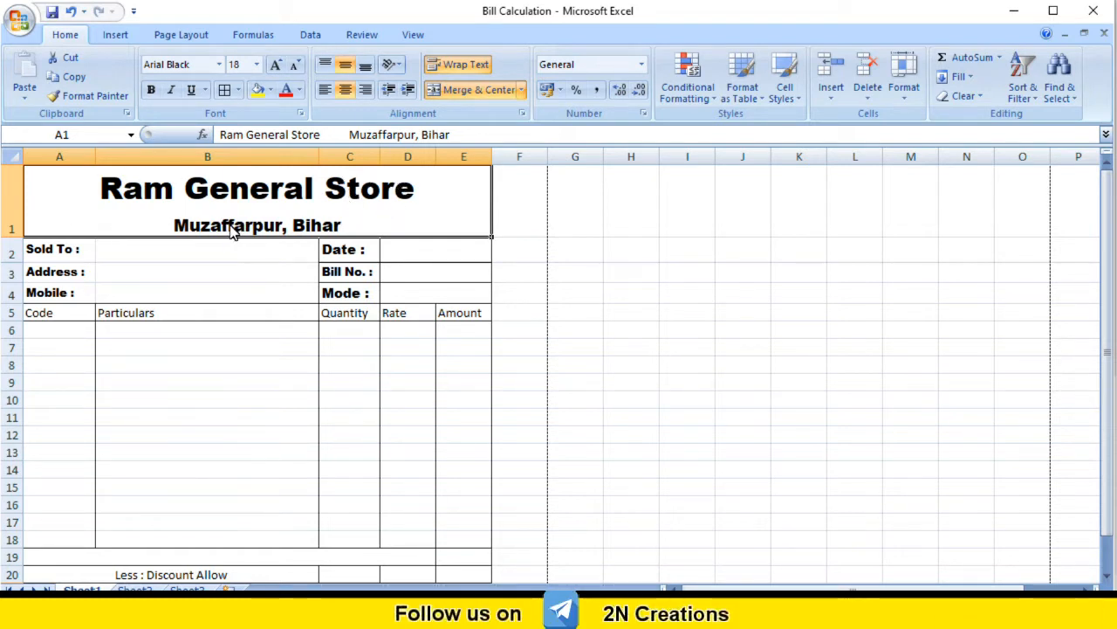
left_click(65, 250)
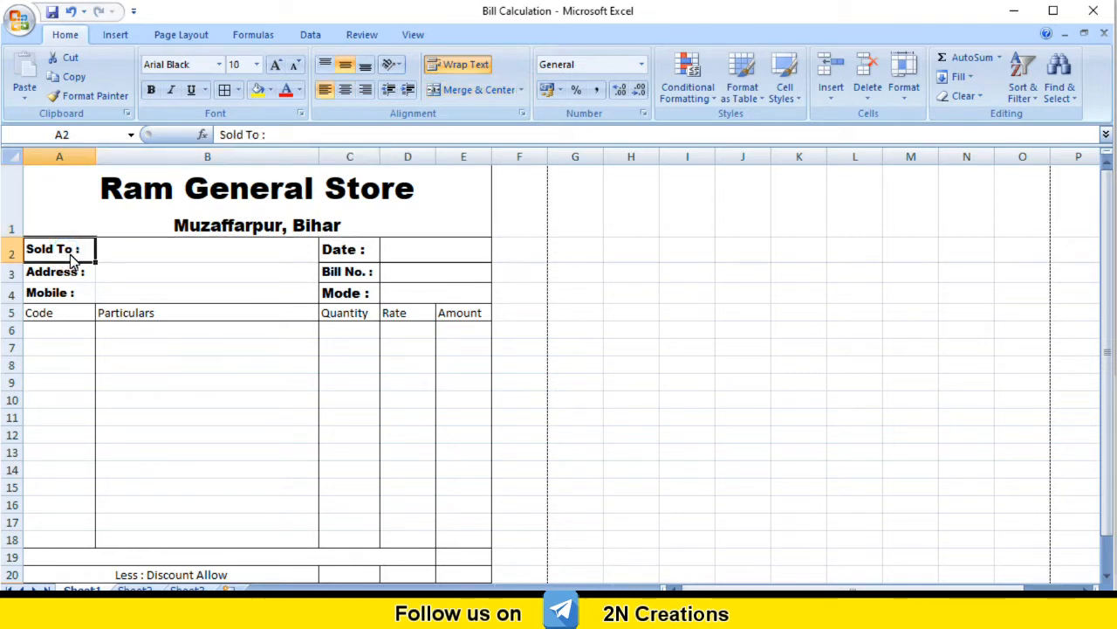
left_click(131, 252)
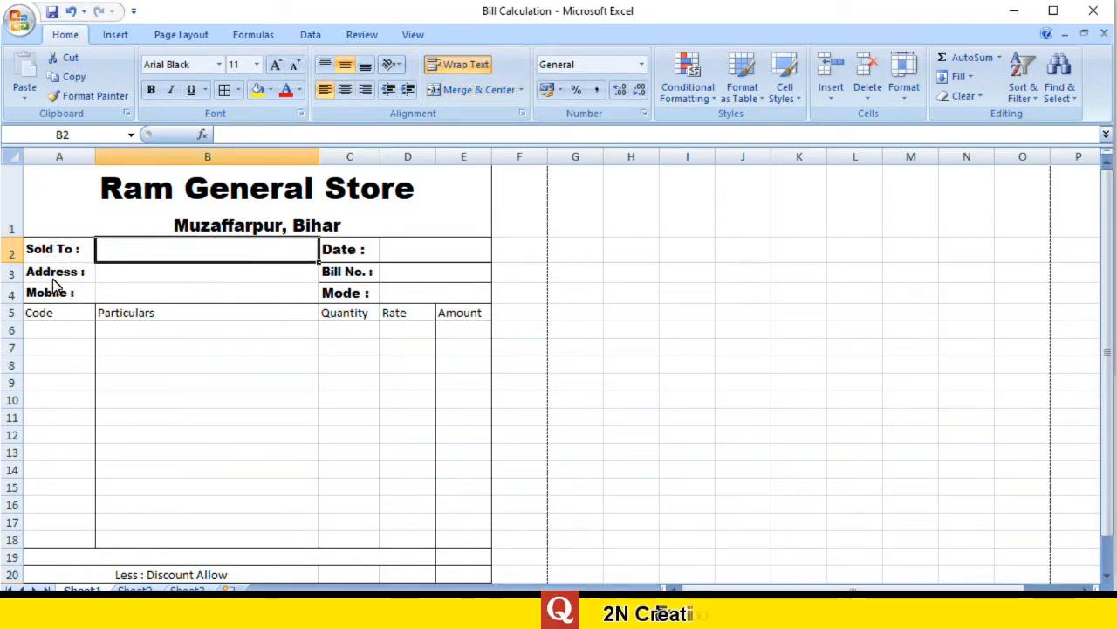
left_click(55, 276)
left_click(132, 278)
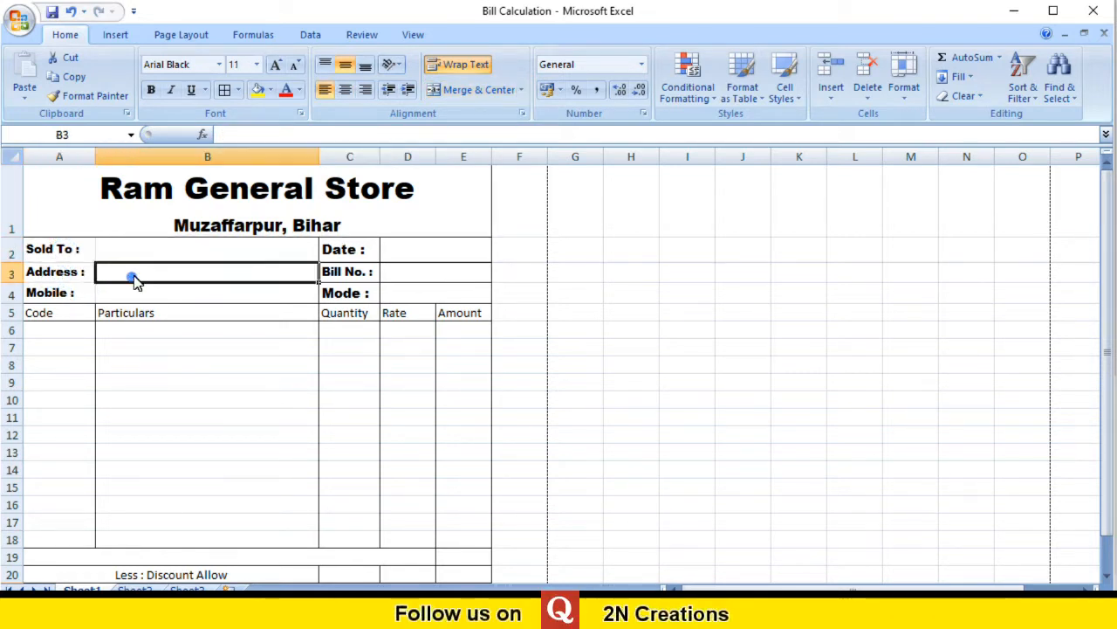
left_click(350, 253)
left_click(365, 275)
left_click(410, 273)
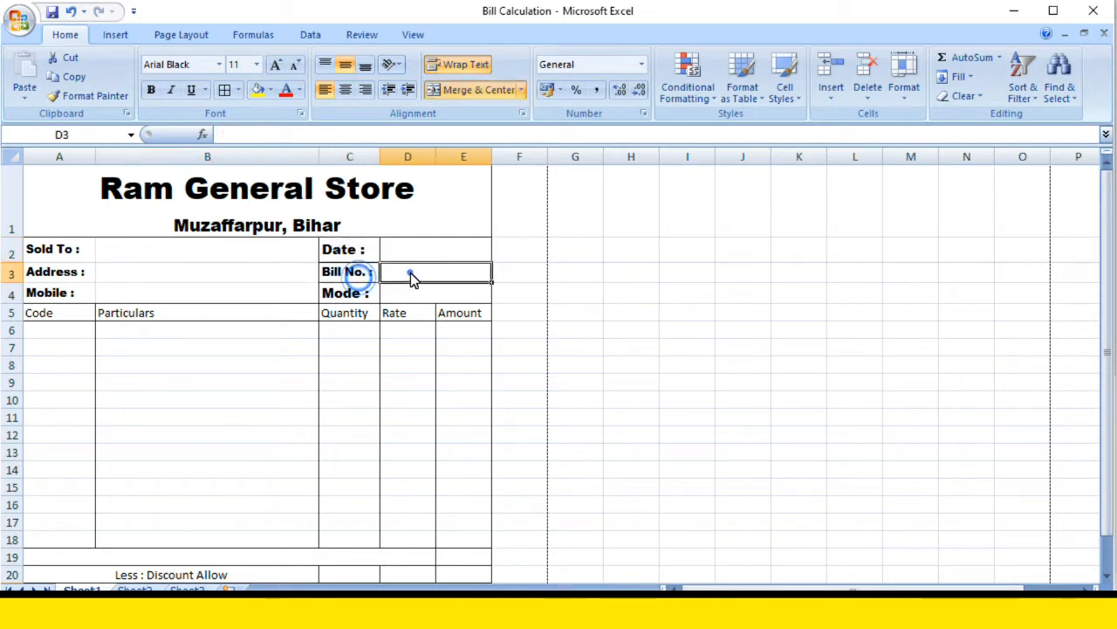
left_click(343, 293)
left_click(392, 295)
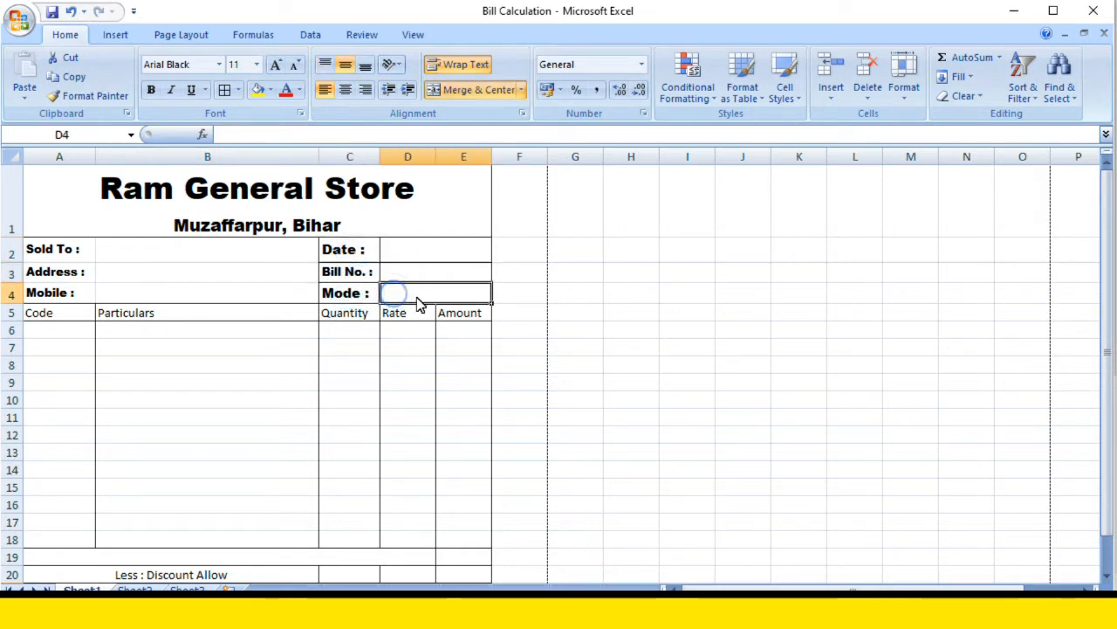
left_click(355, 295)
left_click(400, 293)
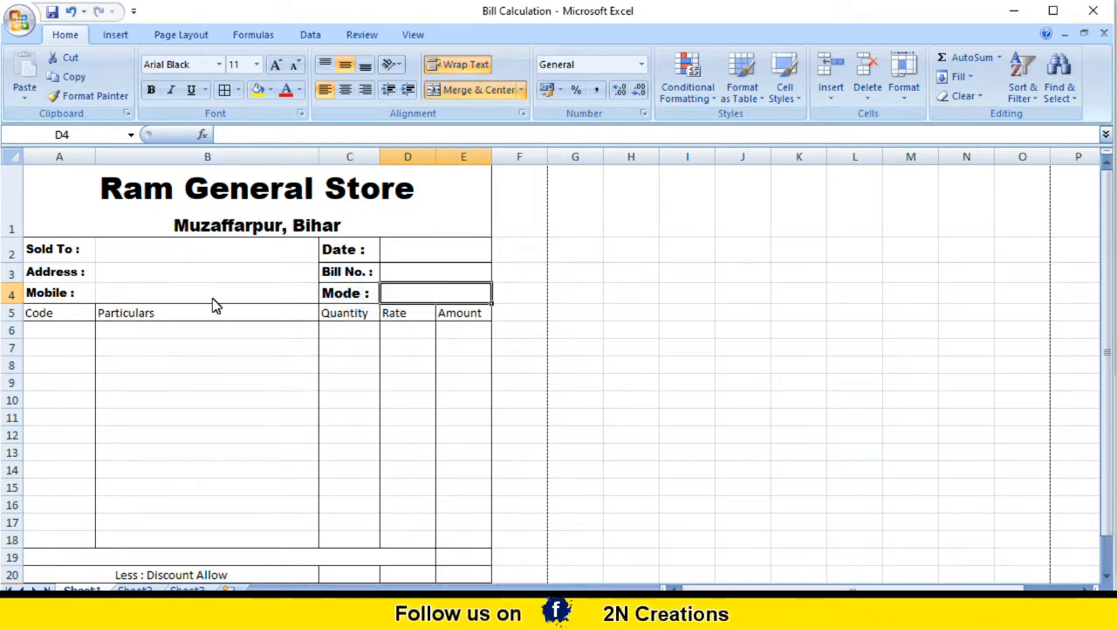
left_click(175, 295)
Step: Review the item columns (Code, Particulars, Quantity, Rate, Amount) and the discount and total rows
scroll(153, 337, "down", 1)
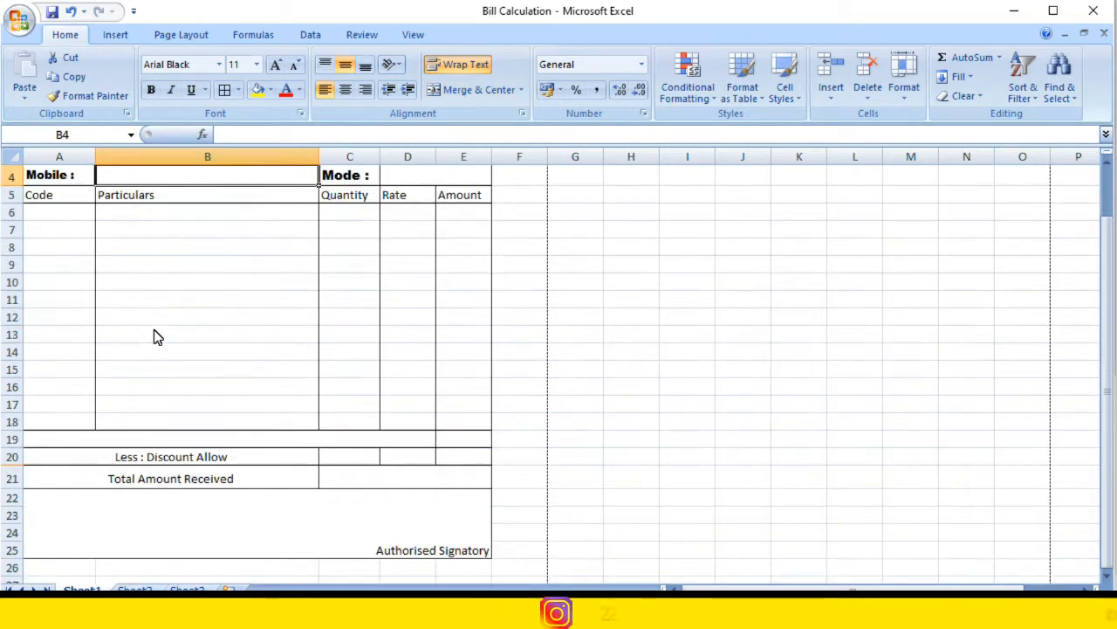
left_click(63, 199)
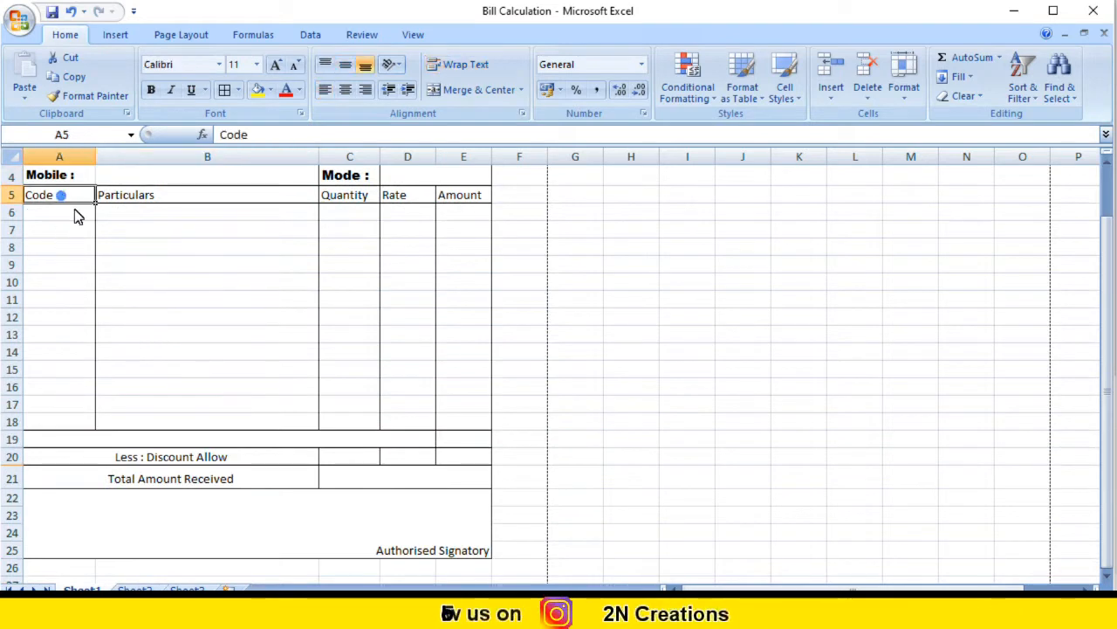
left_click(173, 199)
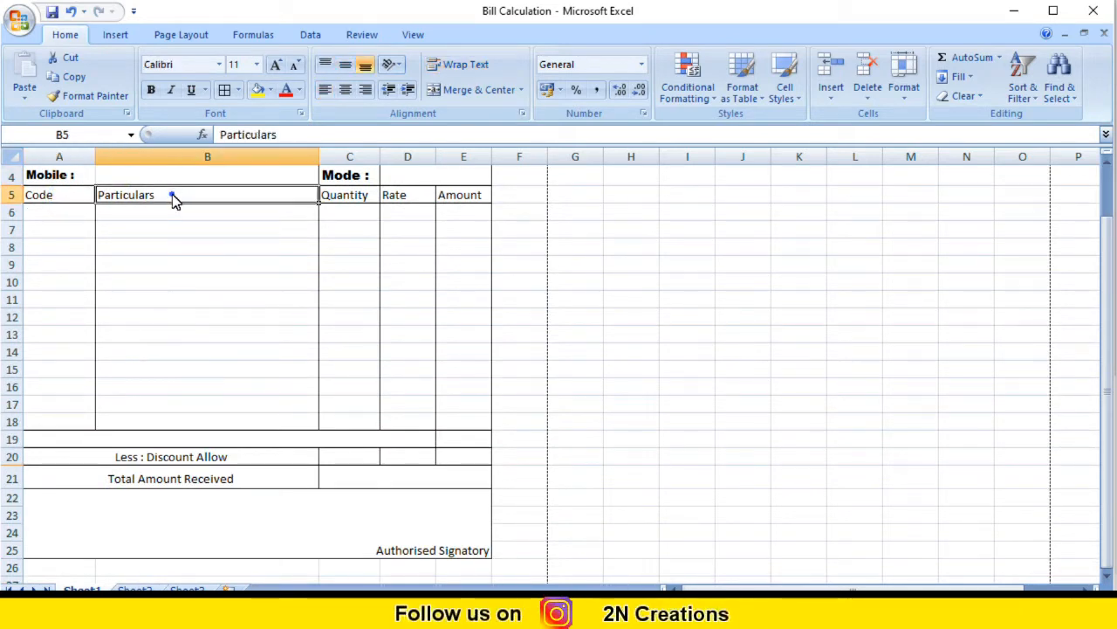
left_click(345, 199)
left_click(406, 199)
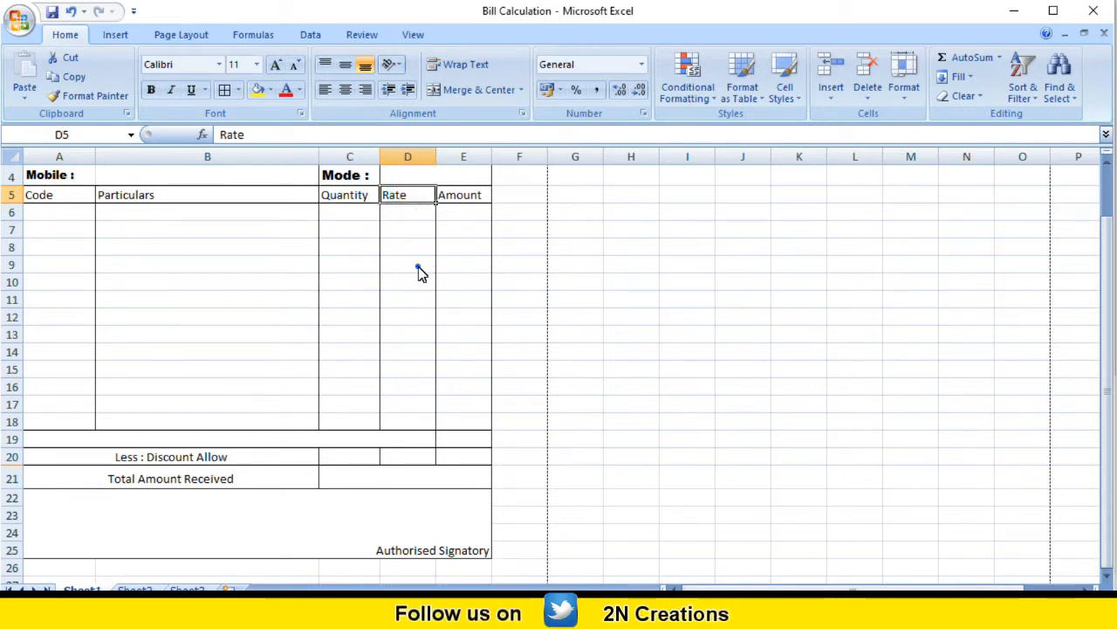
left_click(418, 266)
left_click(472, 205)
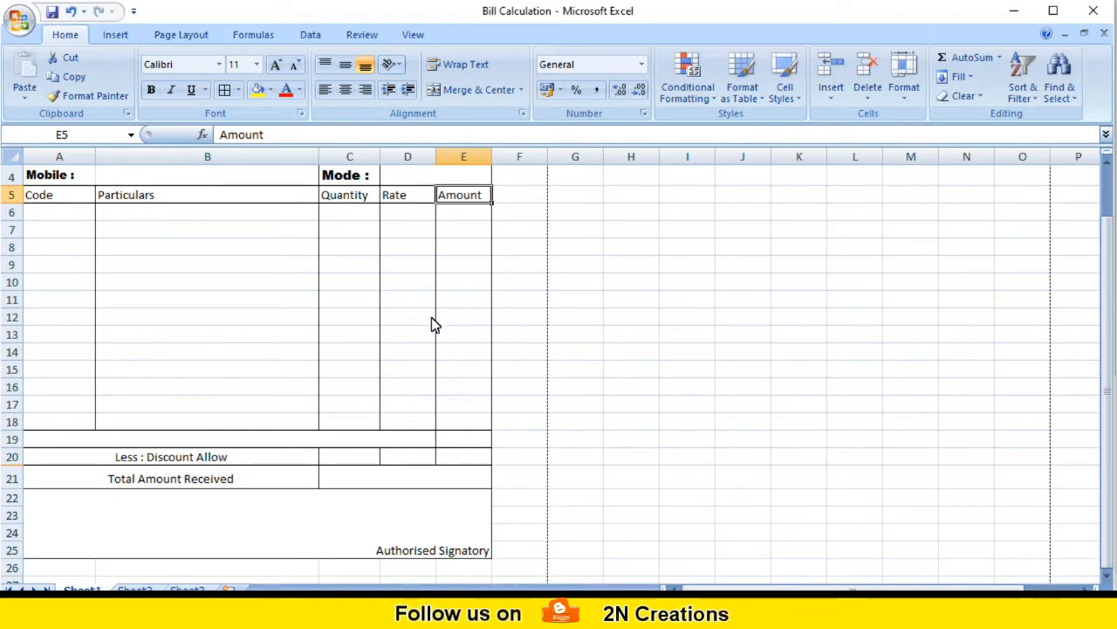
scroll(245, 325, "up", 1)
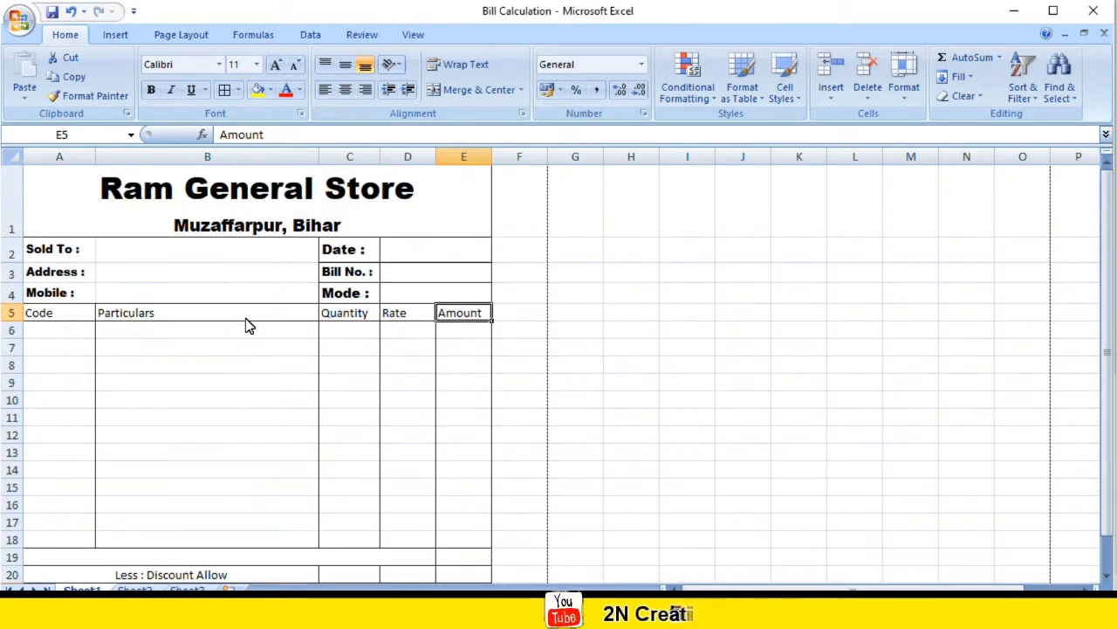
scroll(245, 325, "down", 1)
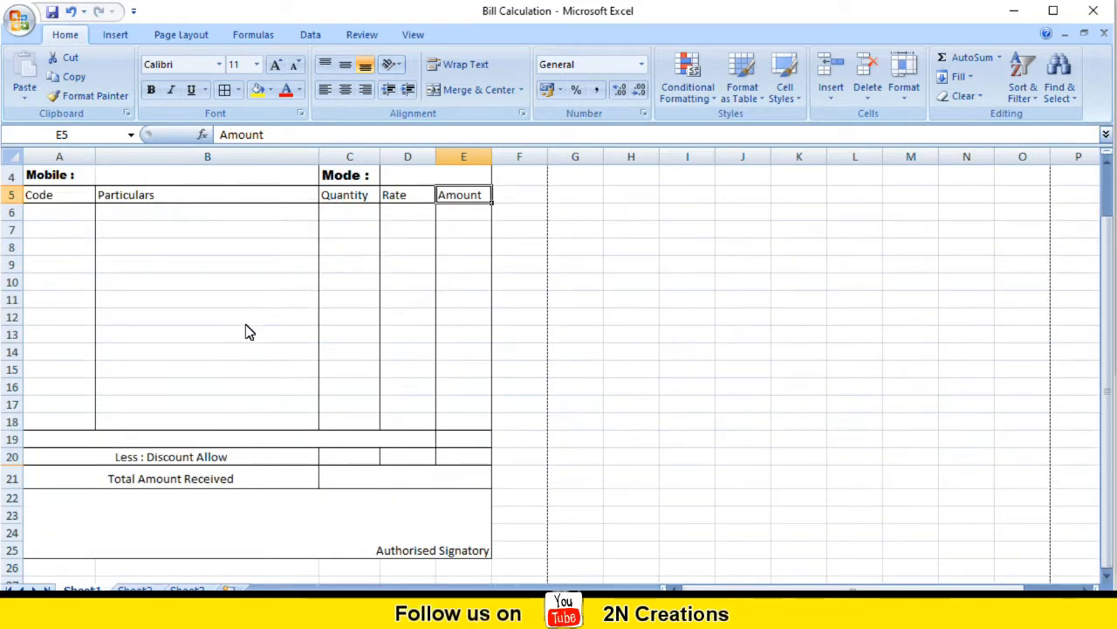
scroll(246, 333, "up", 1)
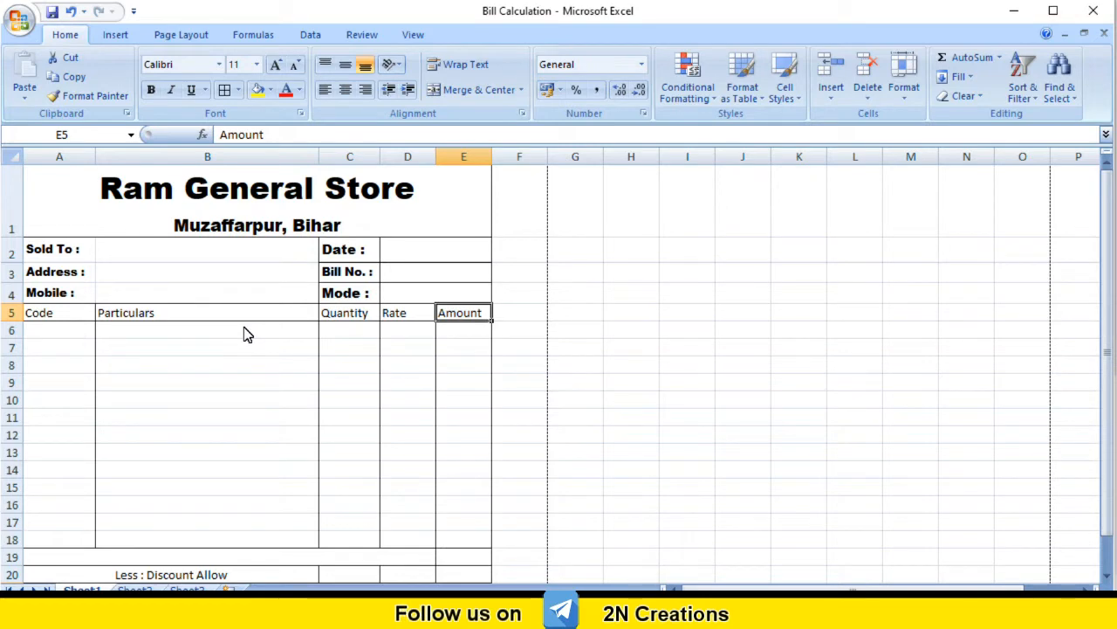
scroll(211, 352, "down", 2)
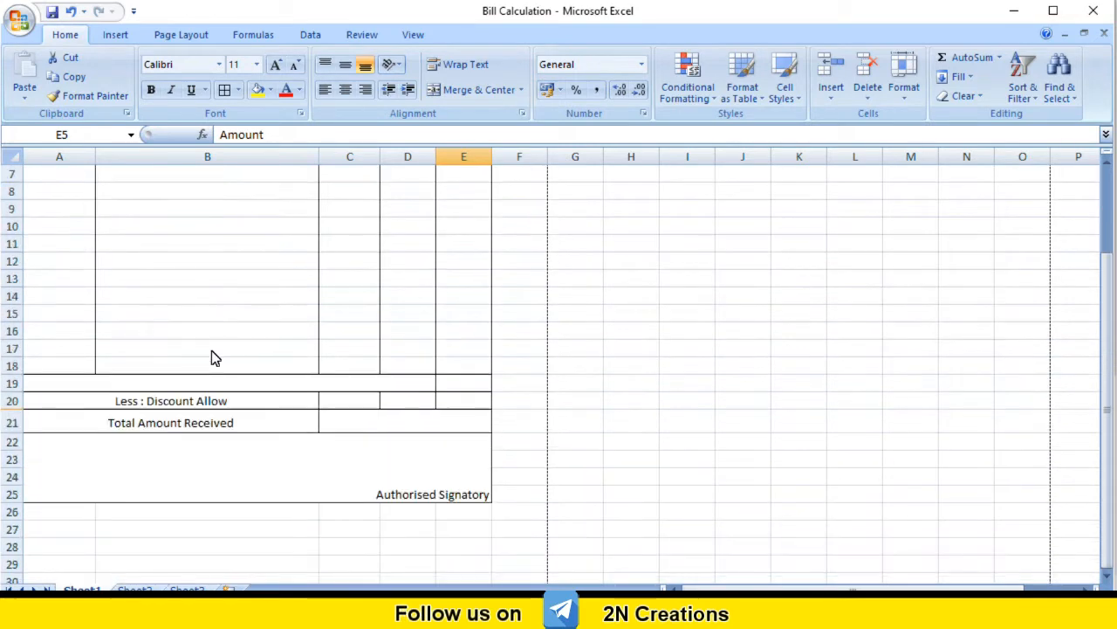
scroll(210, 441, "up", 2)
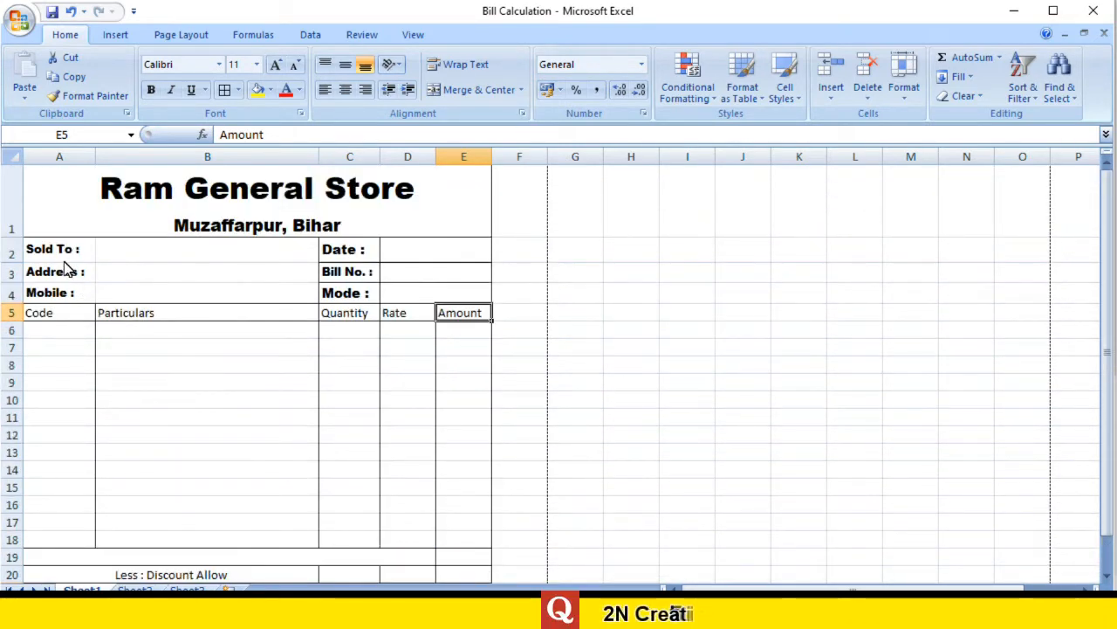
scroll(263, 370, "down", 1)
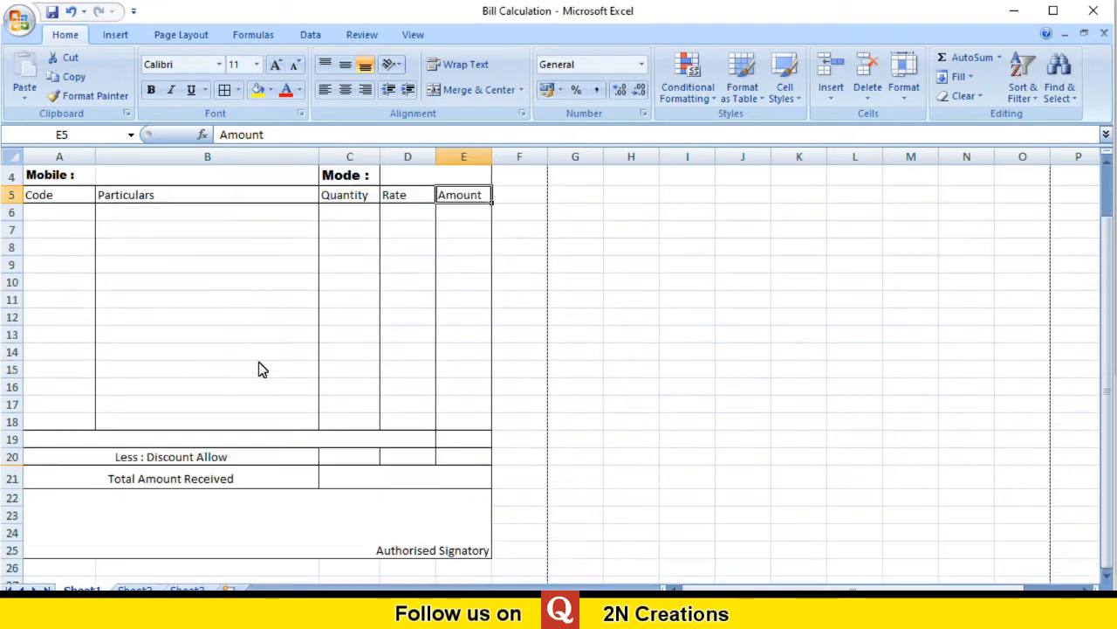
left_click(179, 458)
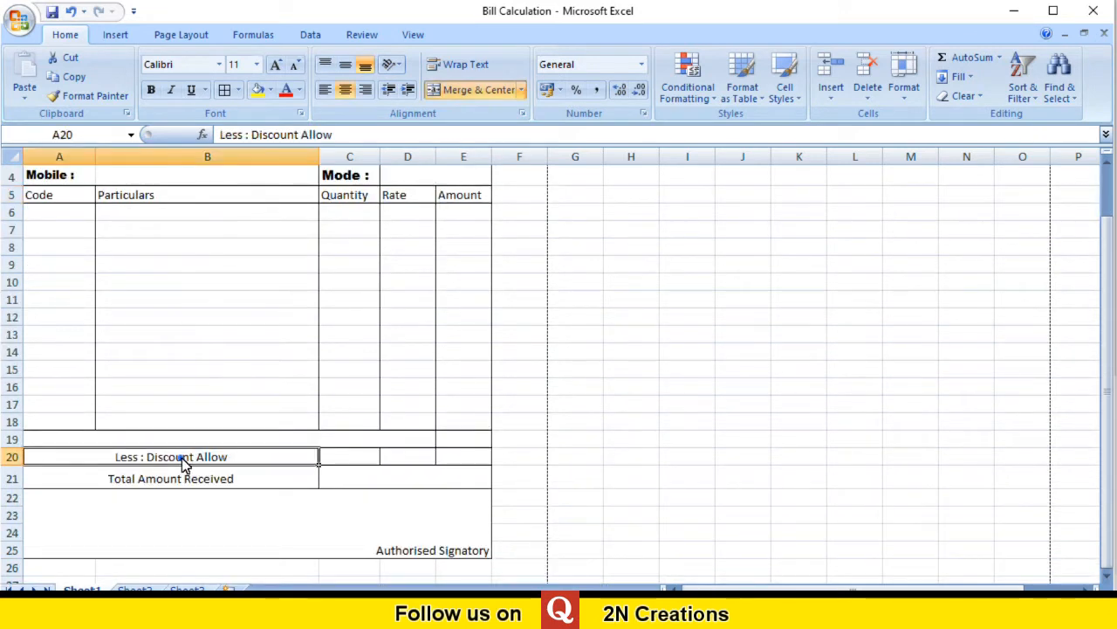
left_click(267, 482)
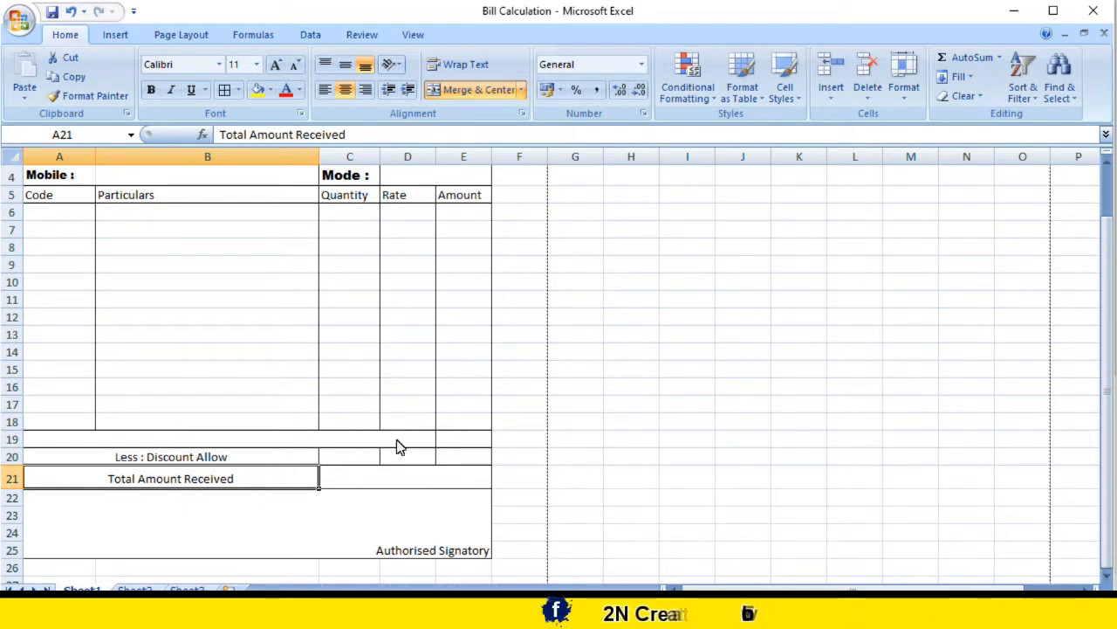
left_click(385, 485)
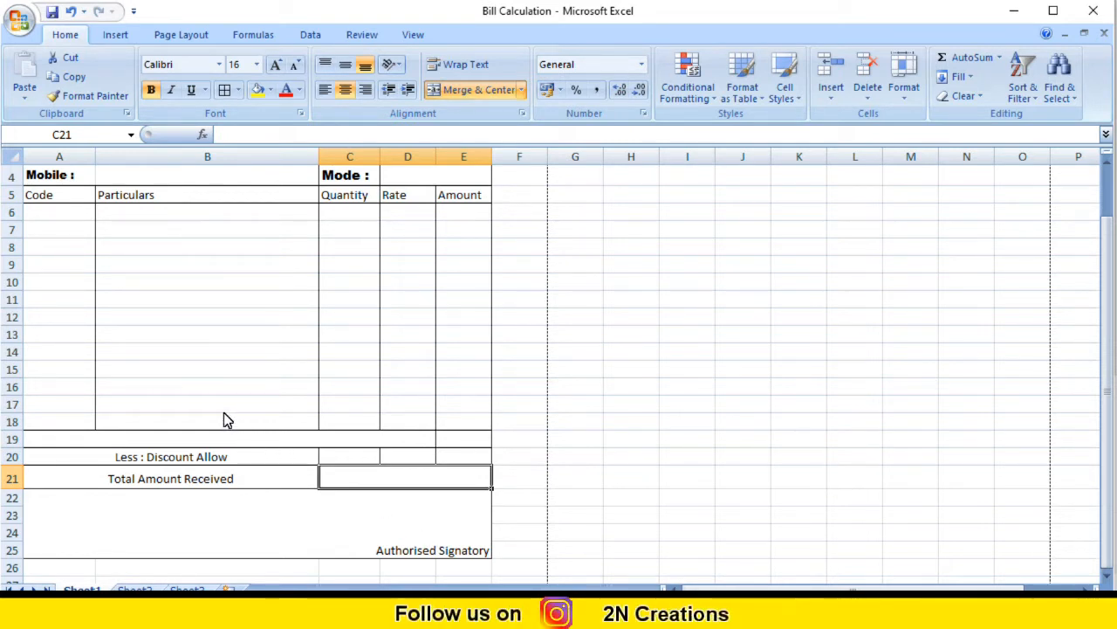
scroll(223, 412, "up", 1)
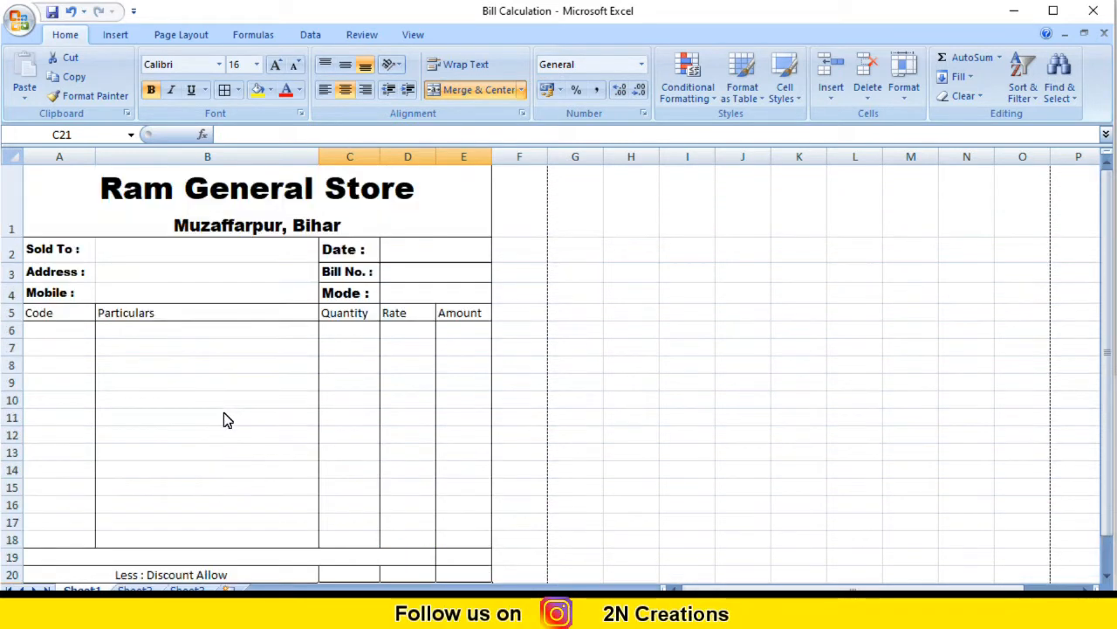
Step: Enter the customer's name under Sold To and =today() in the Date cell, showing 20-07-2021
left_click(149, 251)
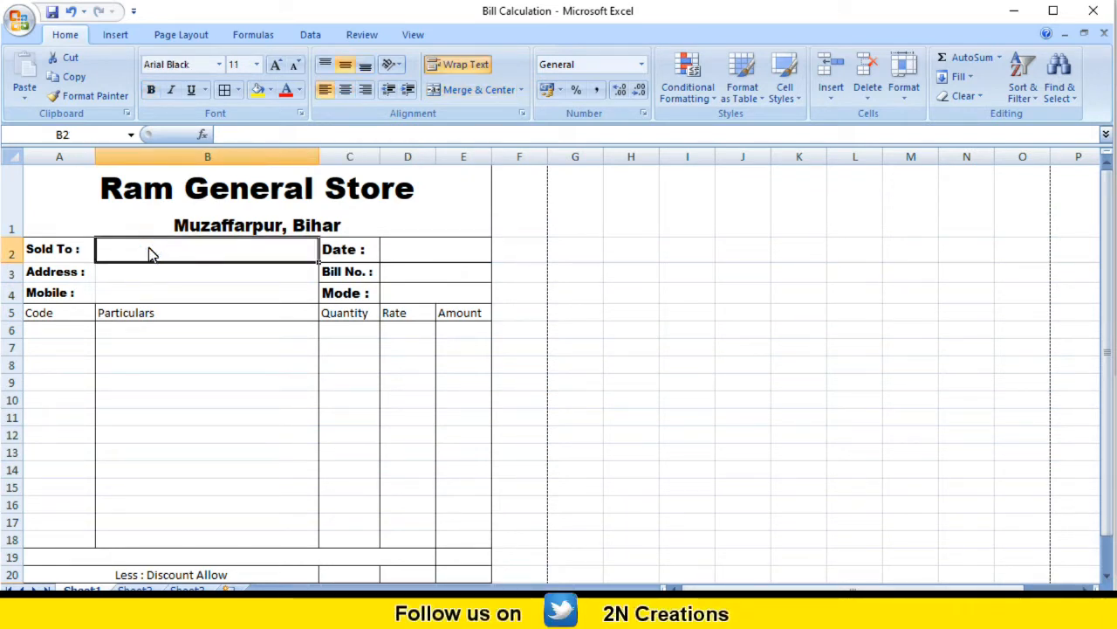
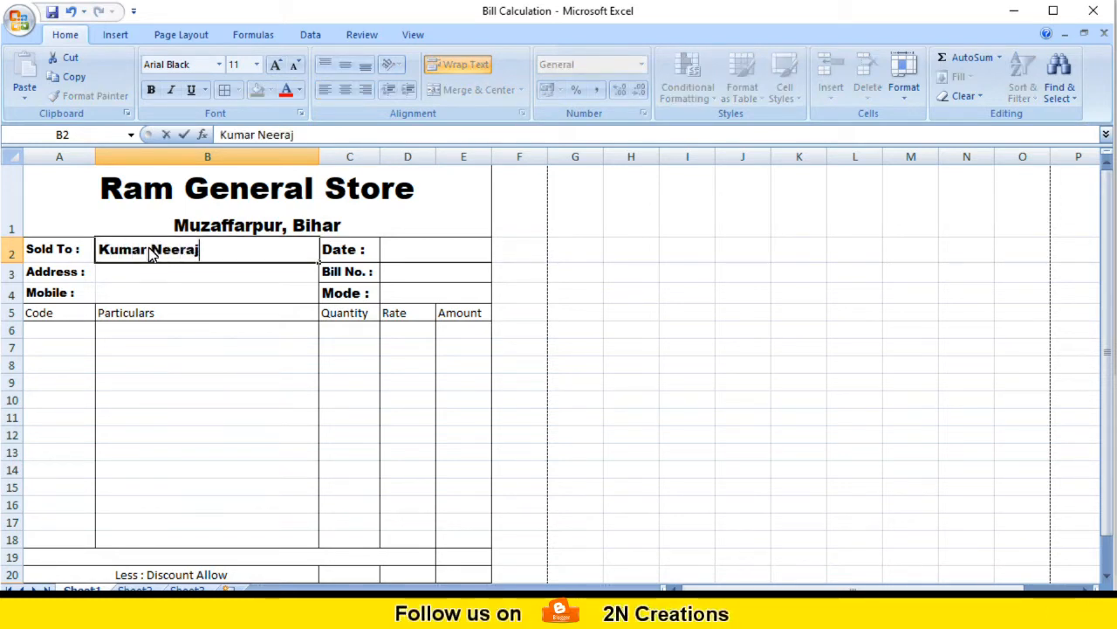
key("Tab")
key("Tab")
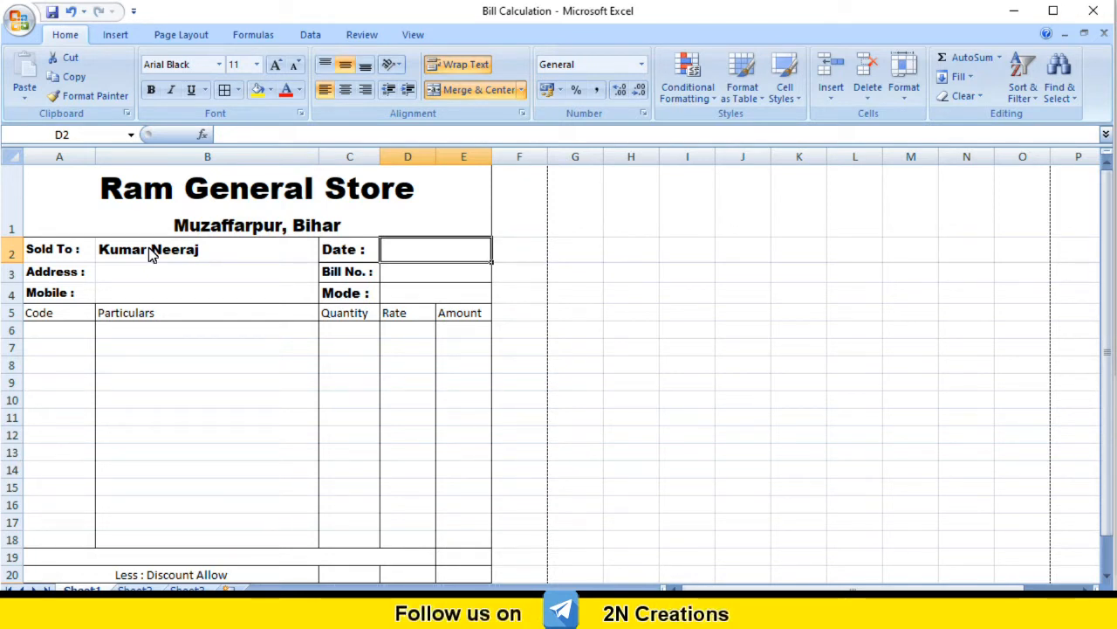
type("=")
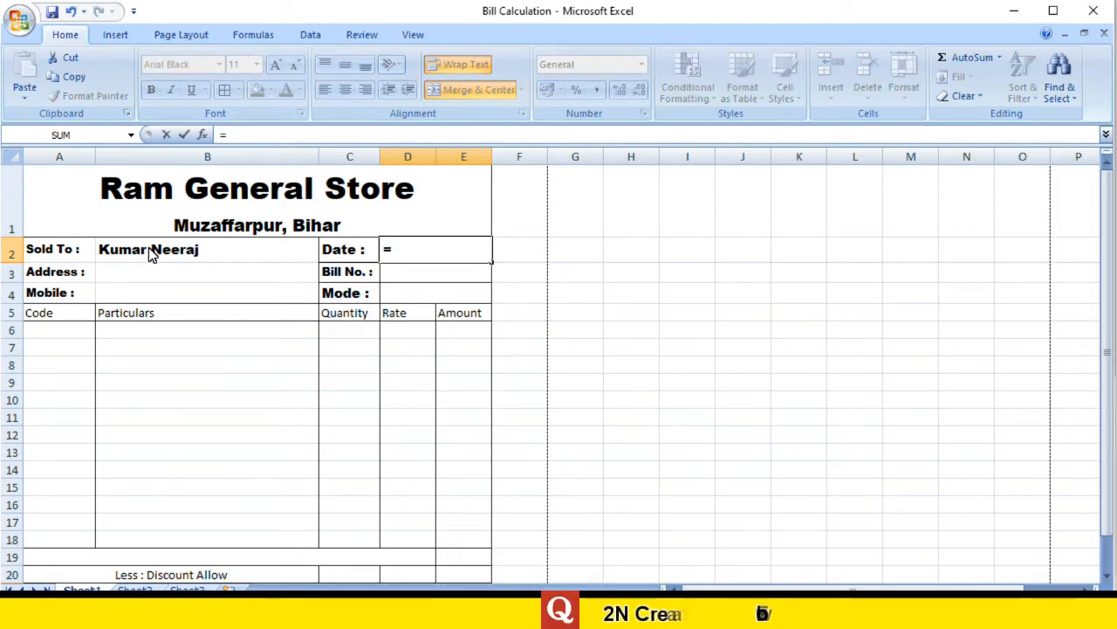
type("today(")
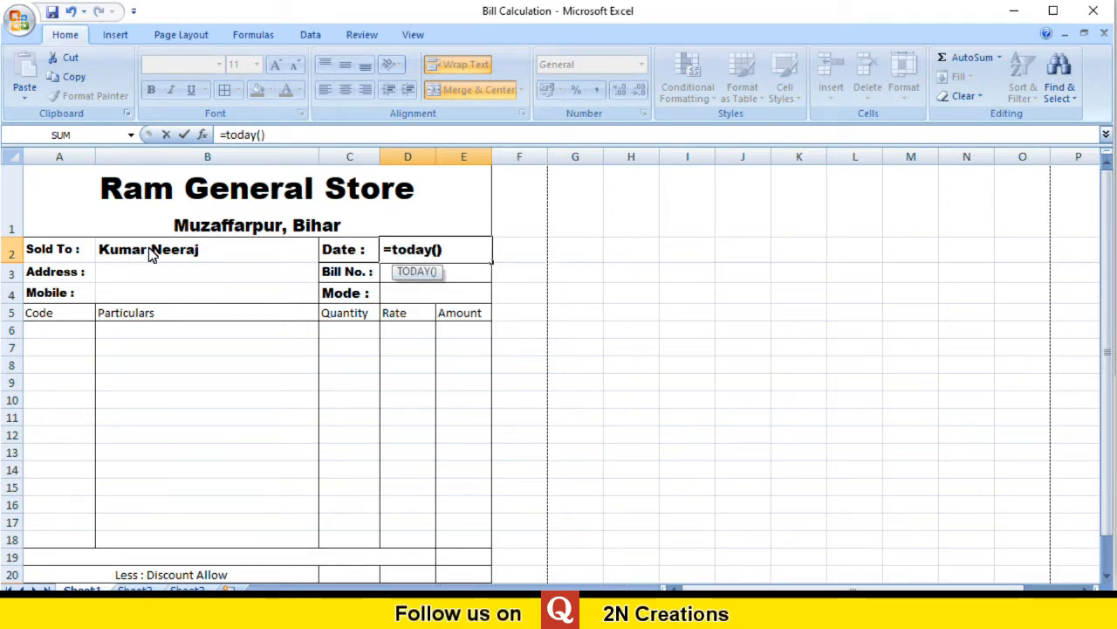
key("Return")
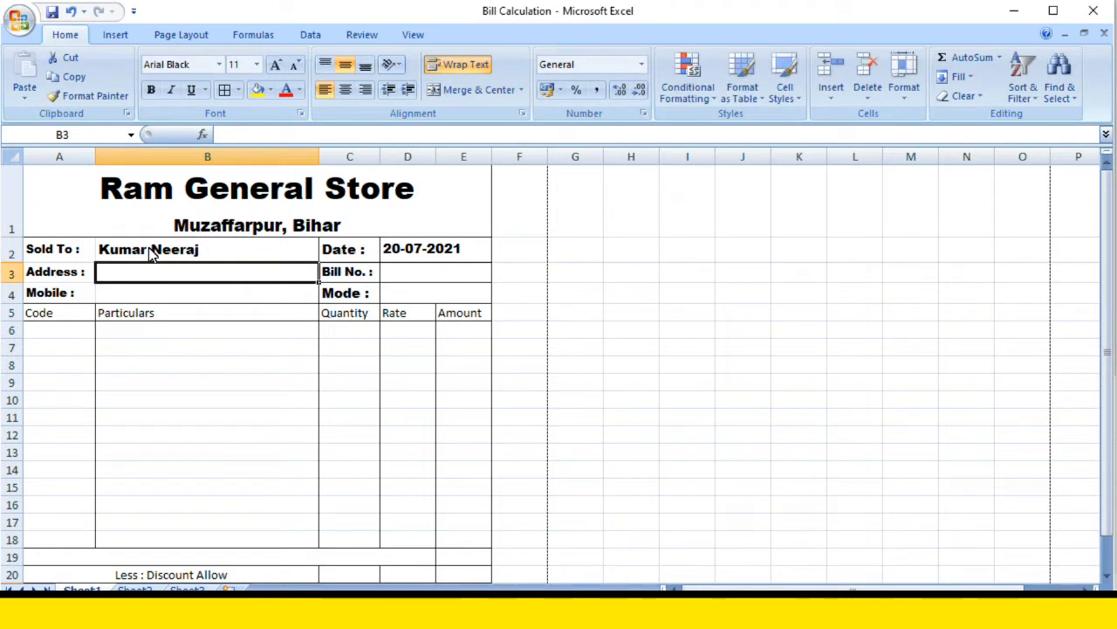
Step: Enter the customer's address in the Address cell B3
left_click(434, 254)
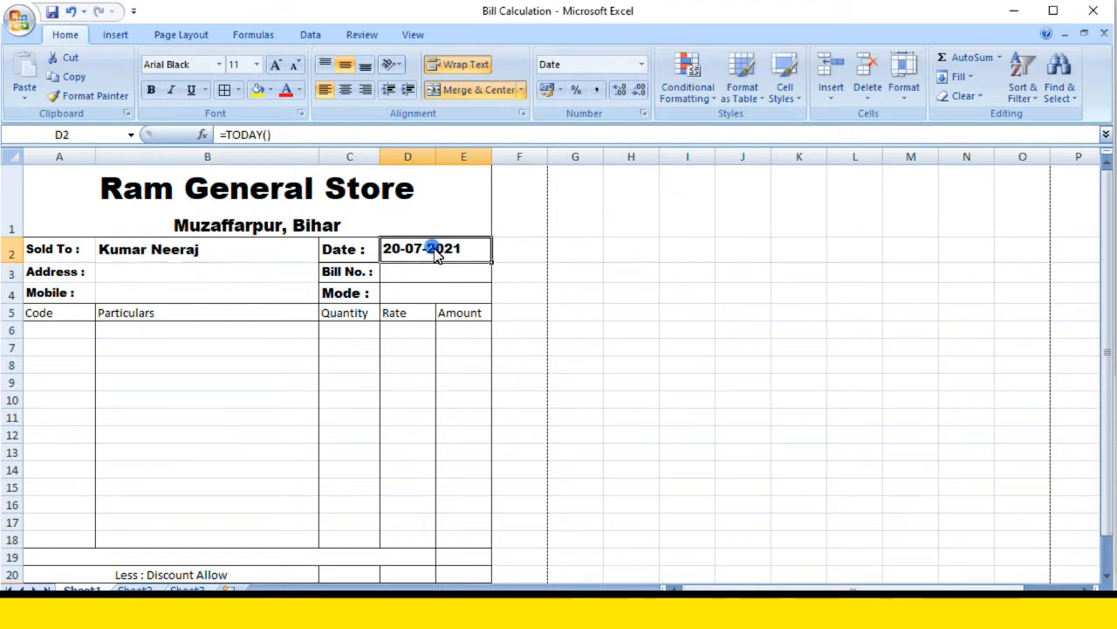
left_click(188, 278)
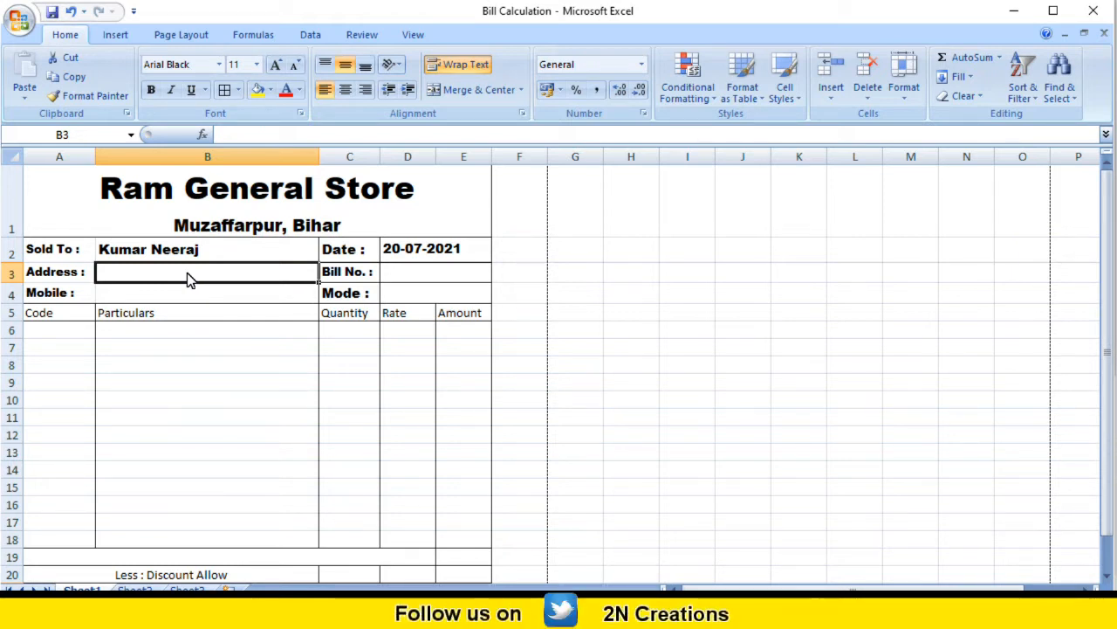
type("Shastrinagar")
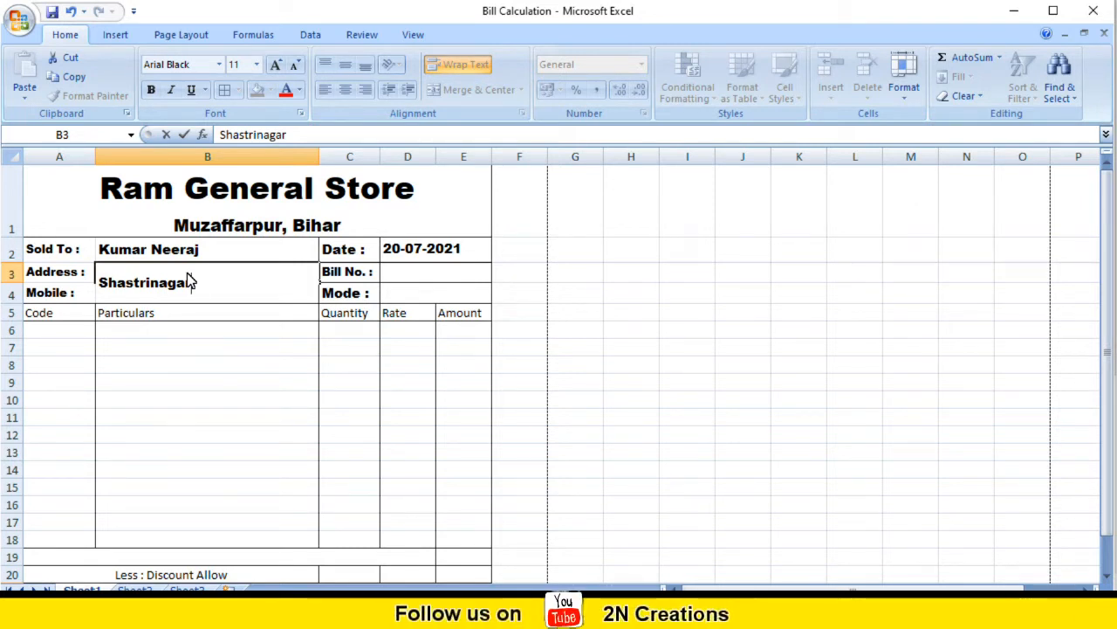
type("Muzaffarpur")
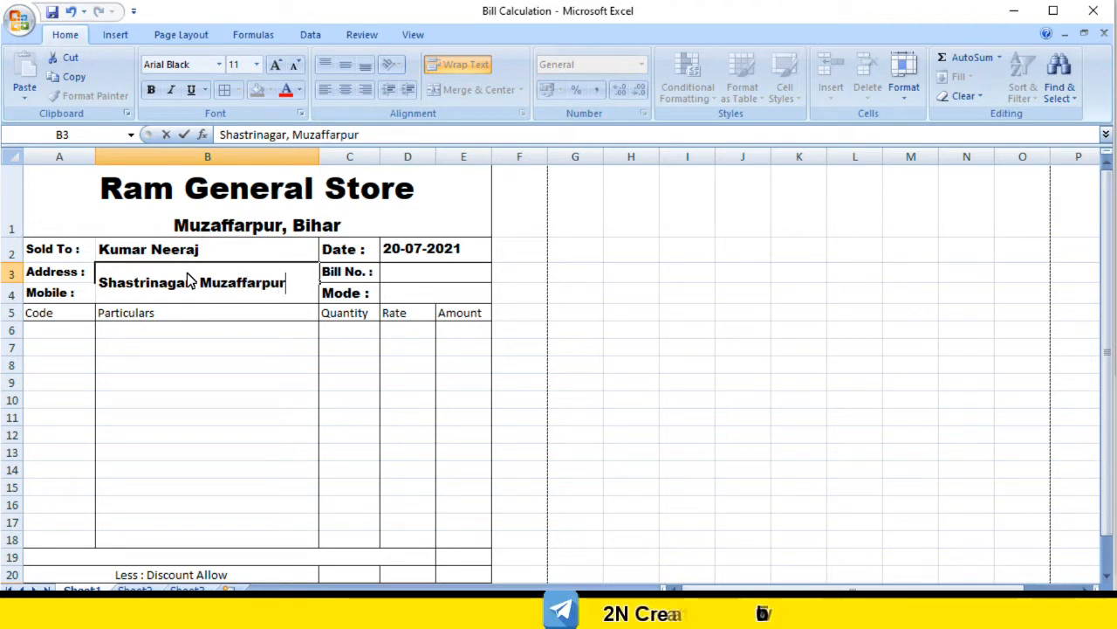
key("Tab")
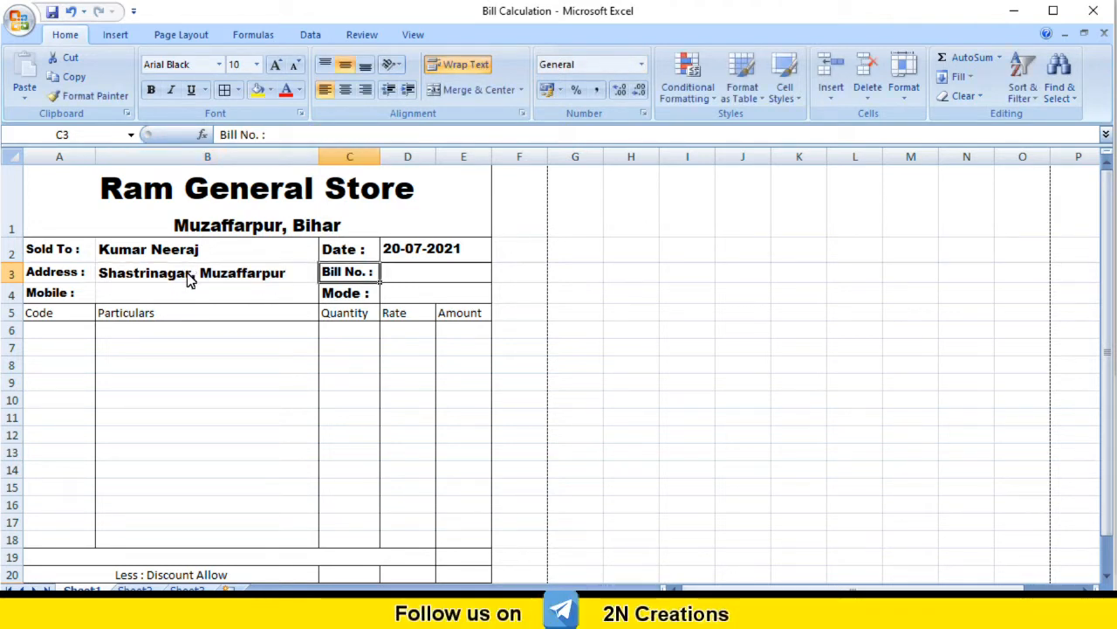
Step: Enter Bill No. 143 and payment Mode Cash in the header
key("Tab")
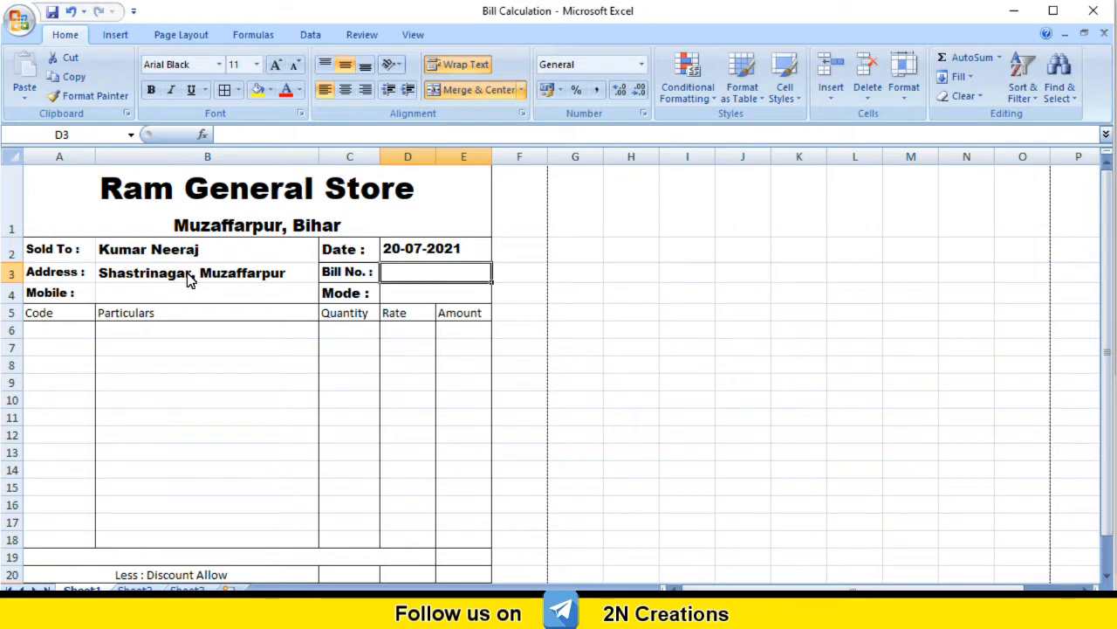
type("143")
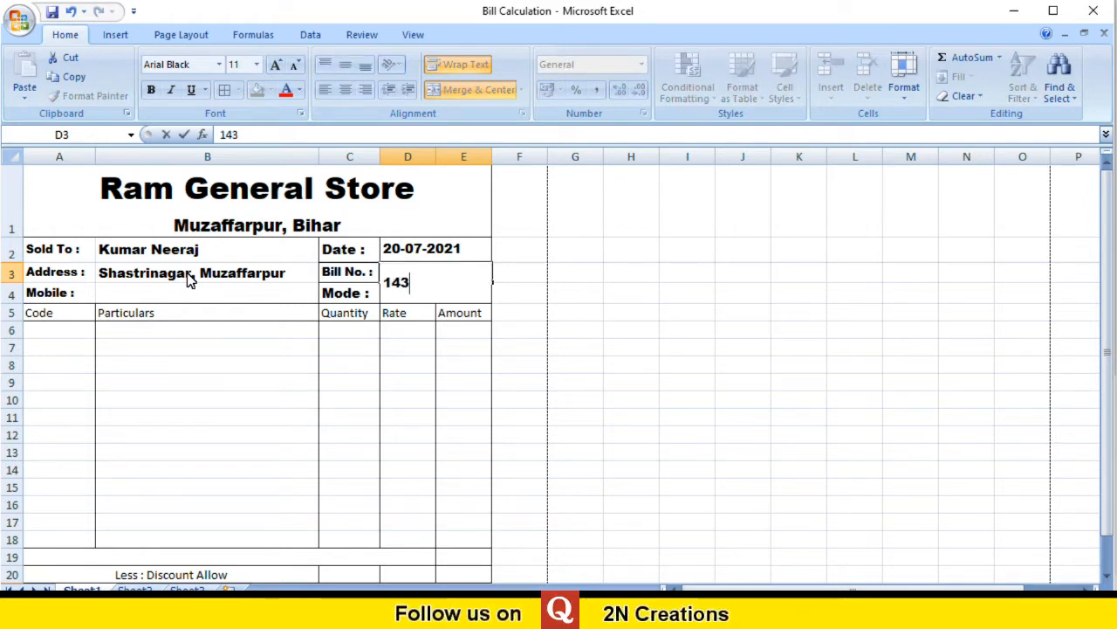
key("Return")
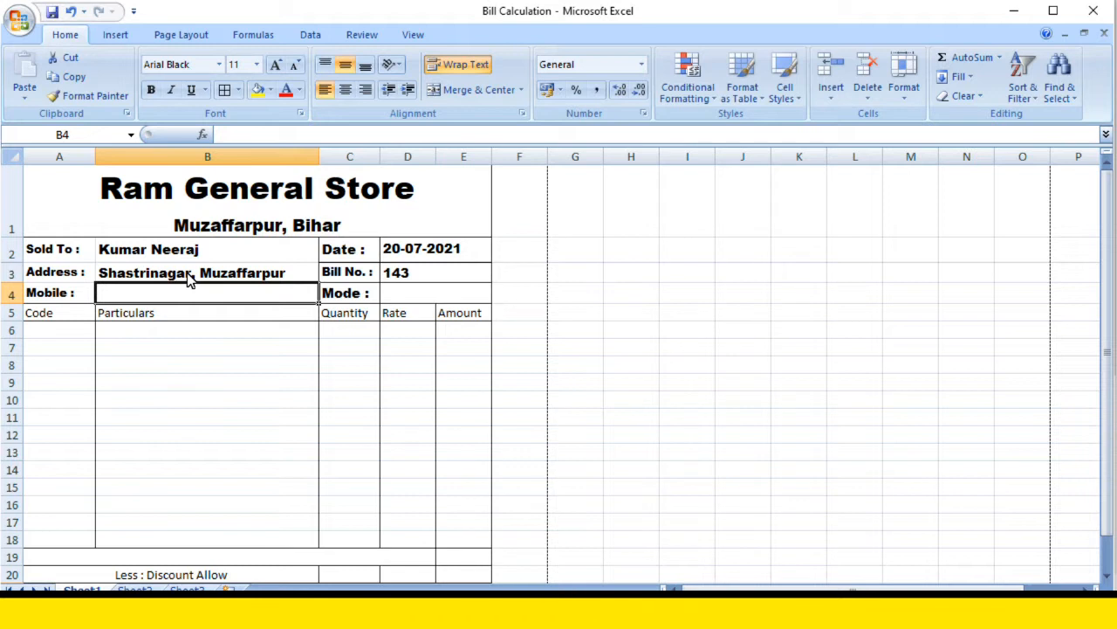
key("Tab")
key("Tab")
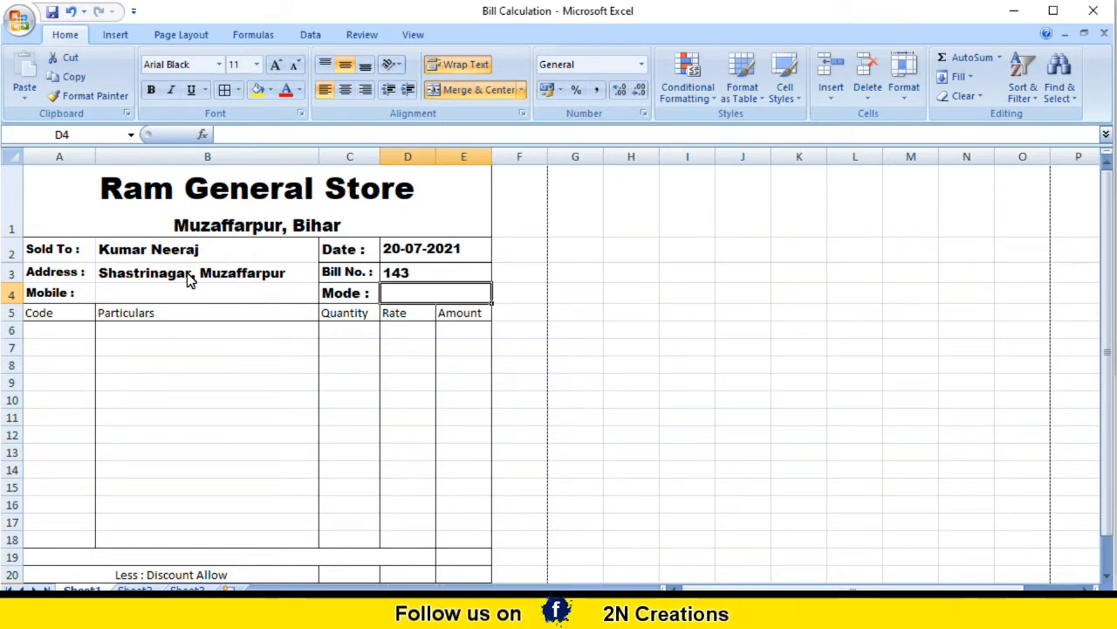
type("Cash")
key("Return")
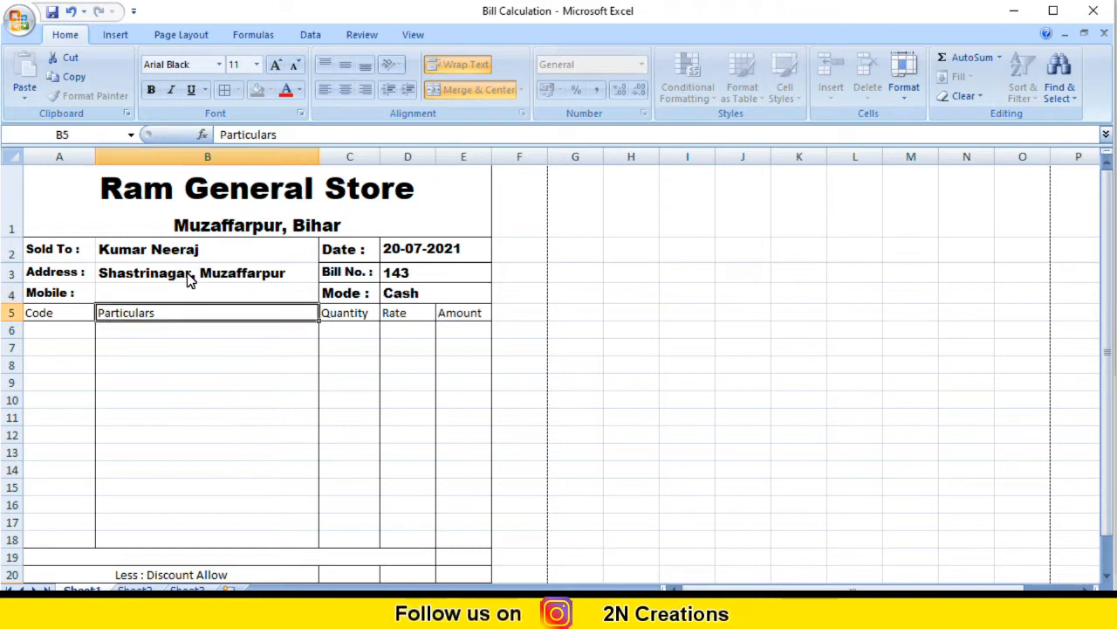
key("Return")
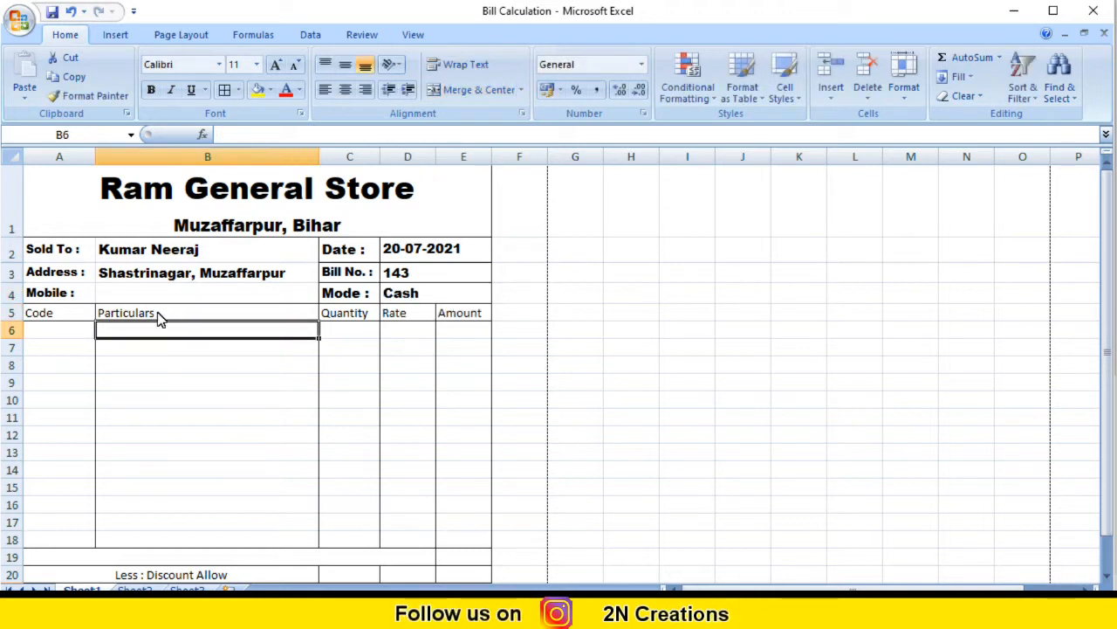
Step: Add the first item: code 45216, Lux, quantity 20, rate 25
left_click(61, 332)
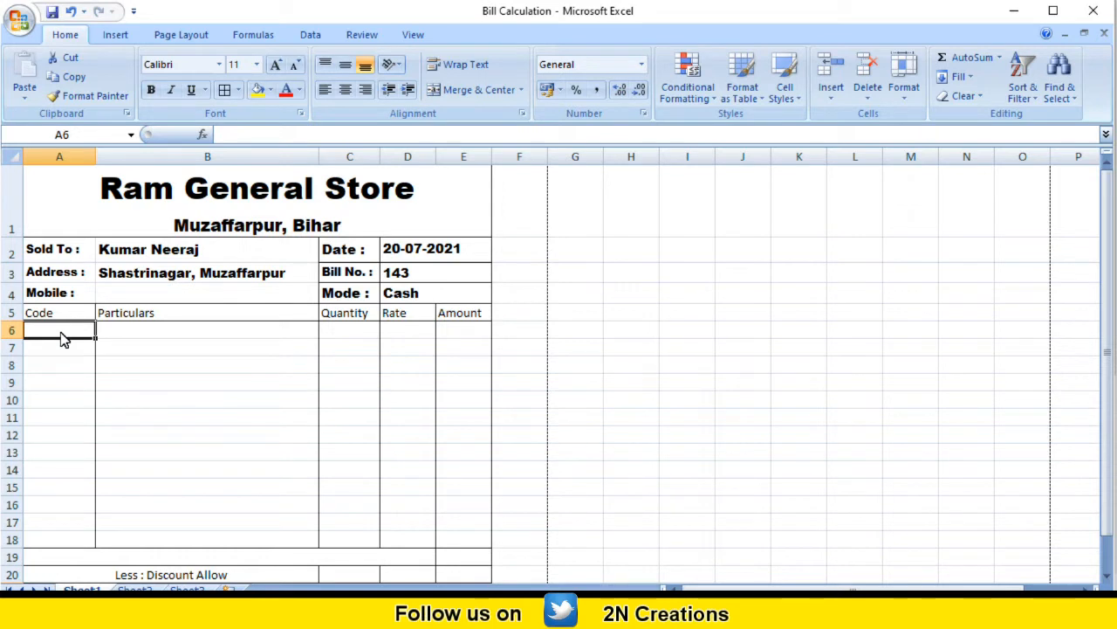
type("45216")
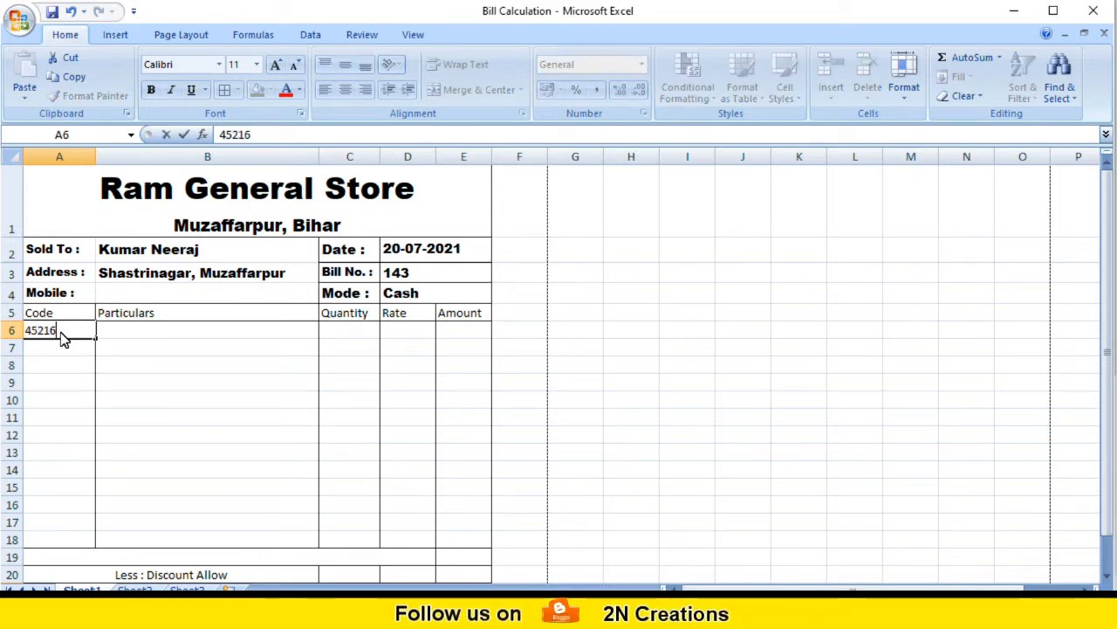
key("Tab")
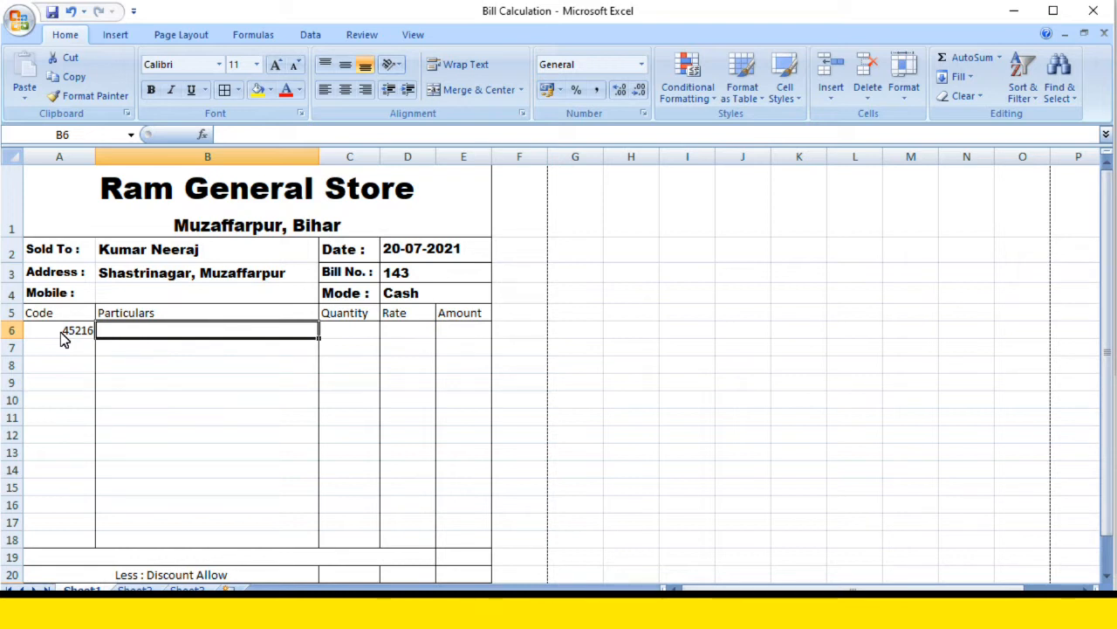
type("Lux")
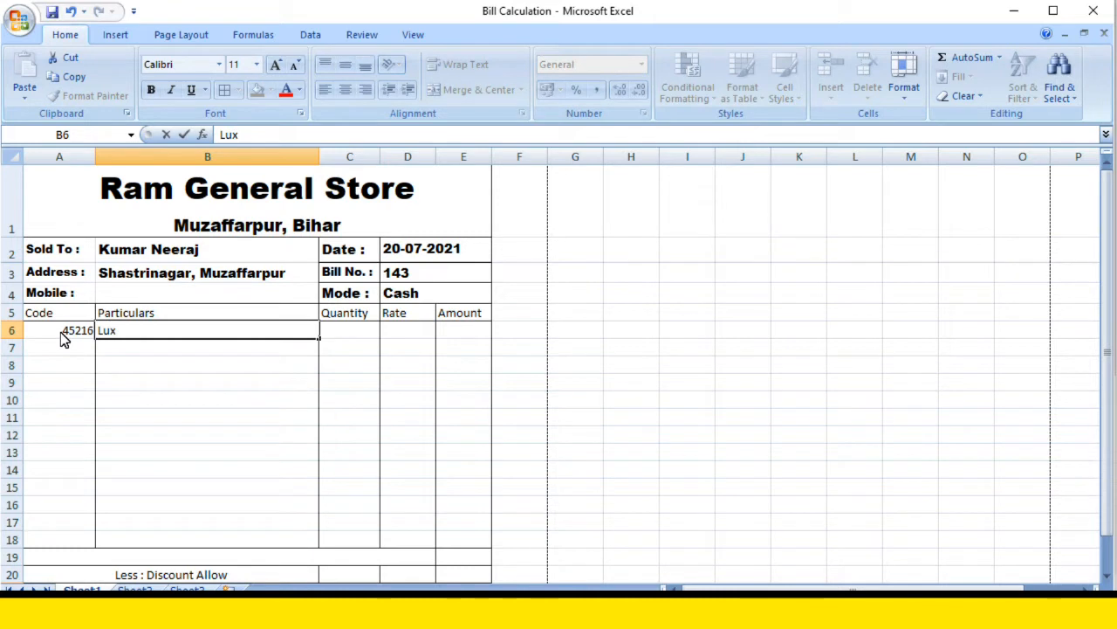
key("Tab")
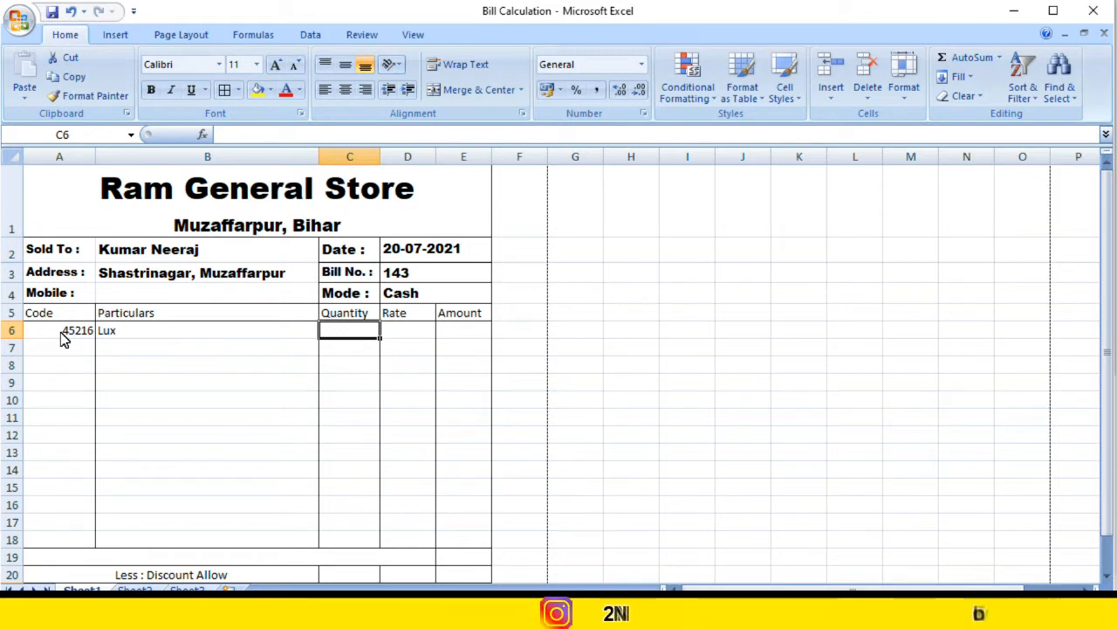
type("20")
key("Tab")
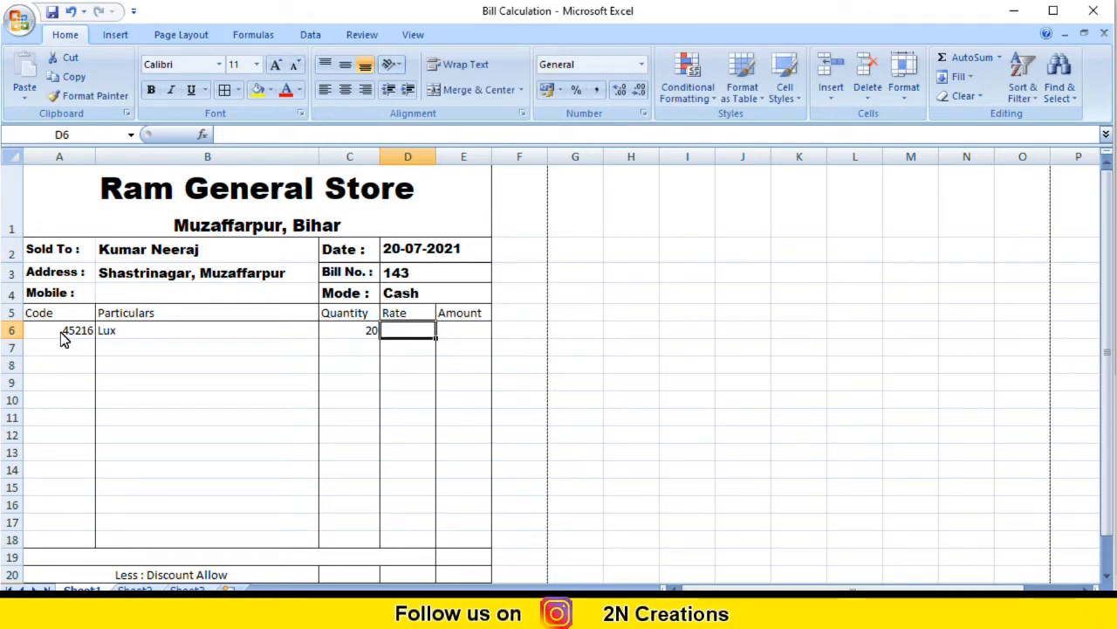
type("25")
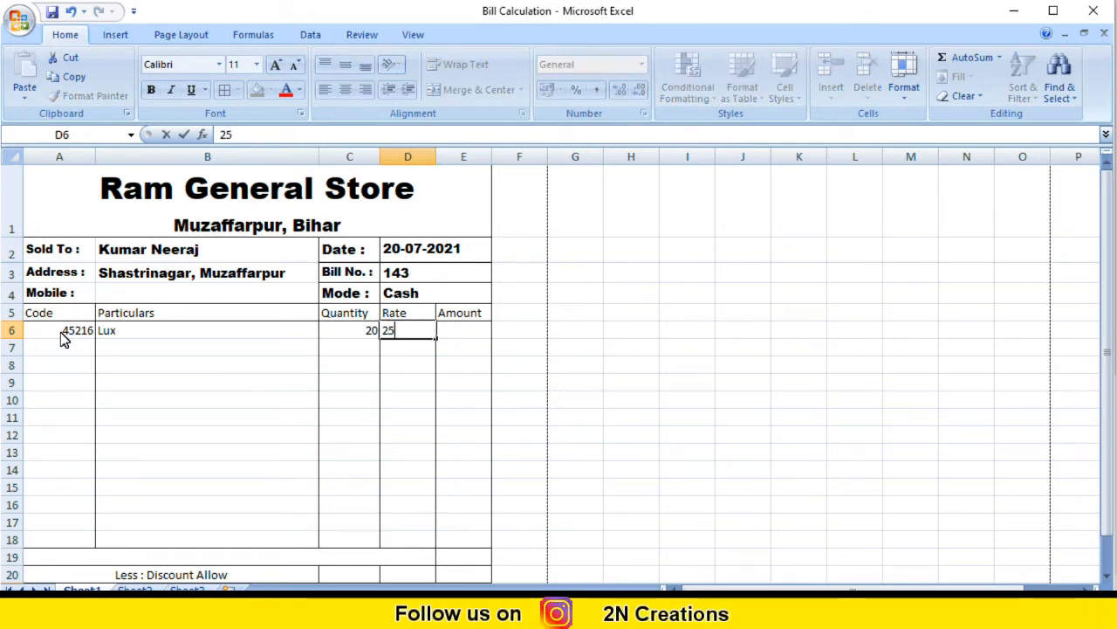
key("Return")
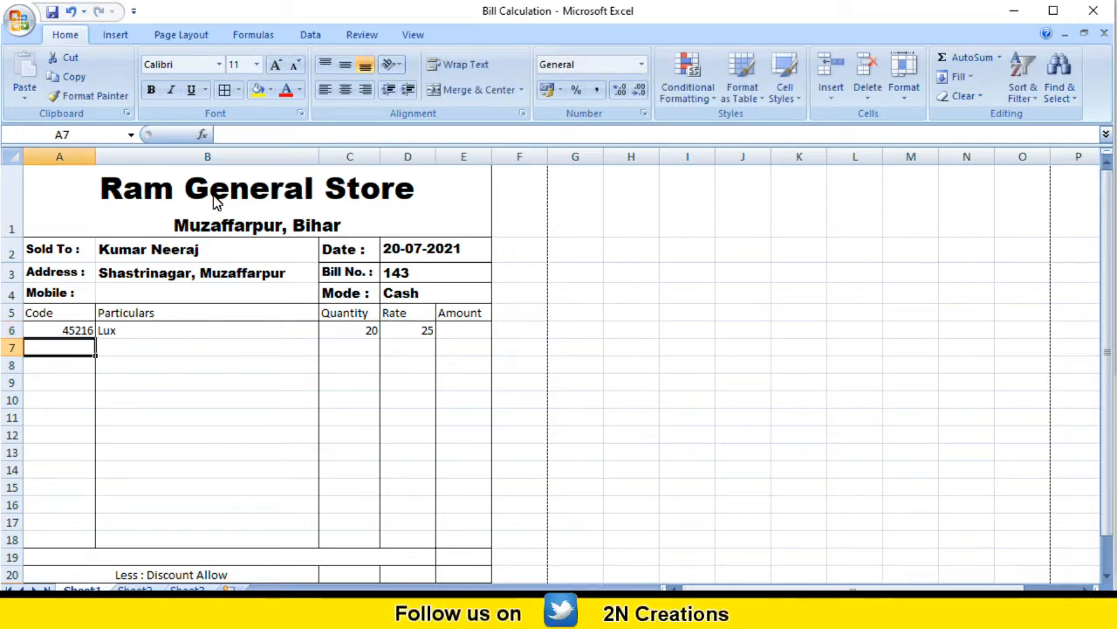
Step: Add the second item: code 458752, savlon, quantity 40, rate 20
type("458752")
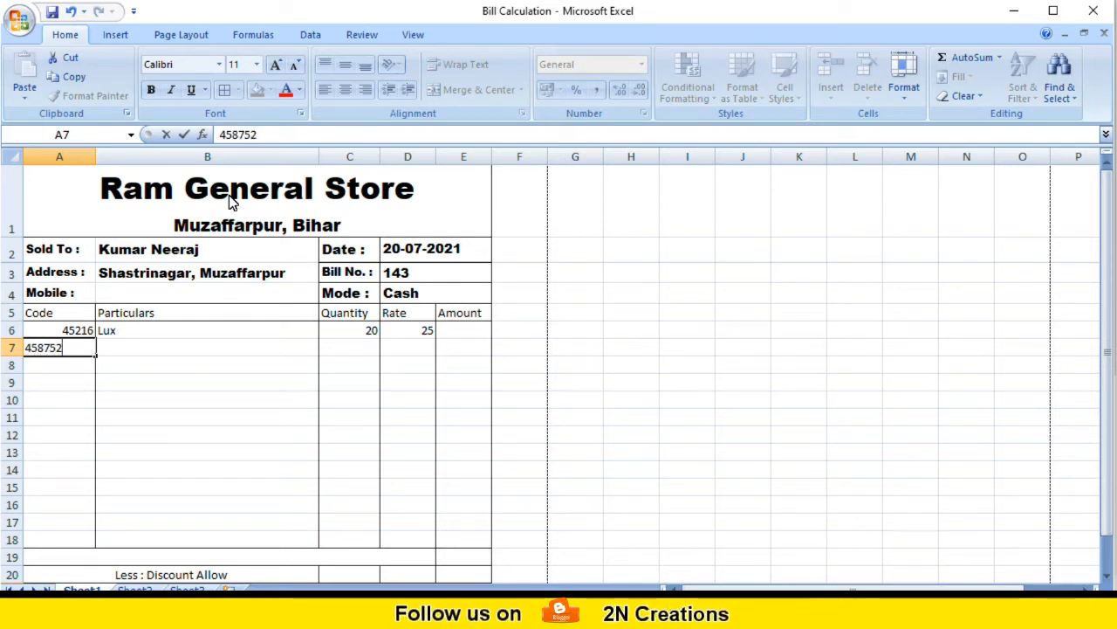
key("Tab")
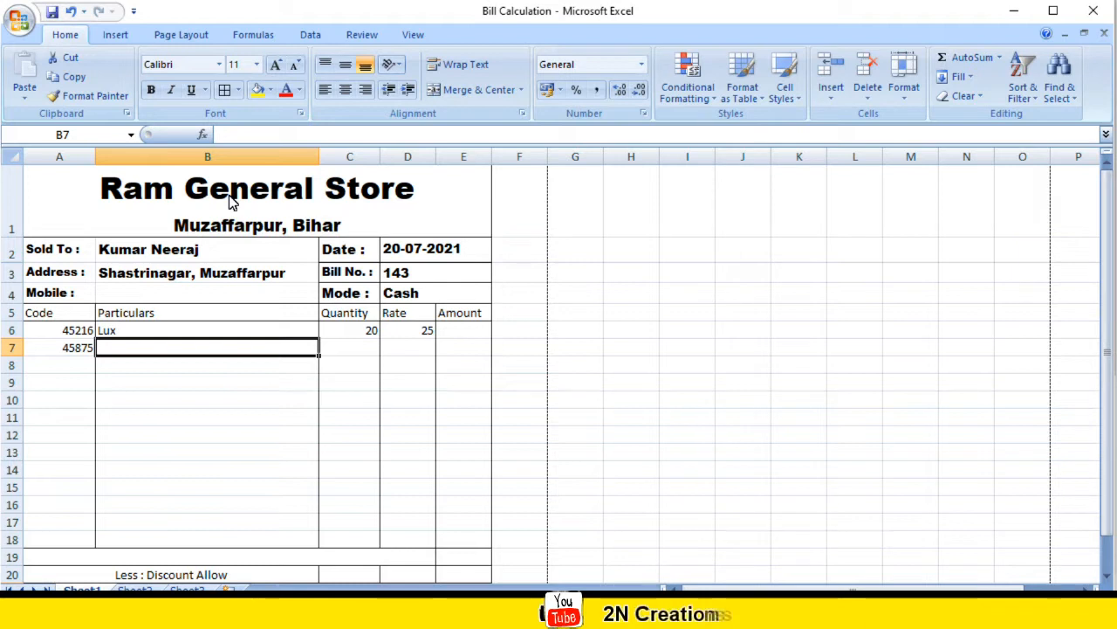
type("savlon")
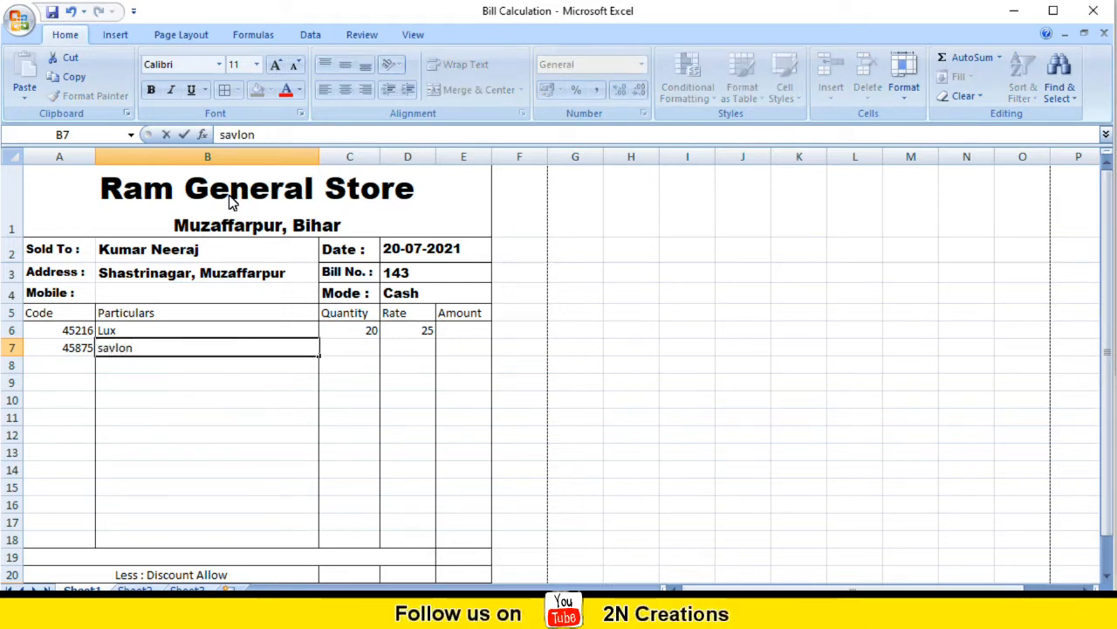
key("Tab")
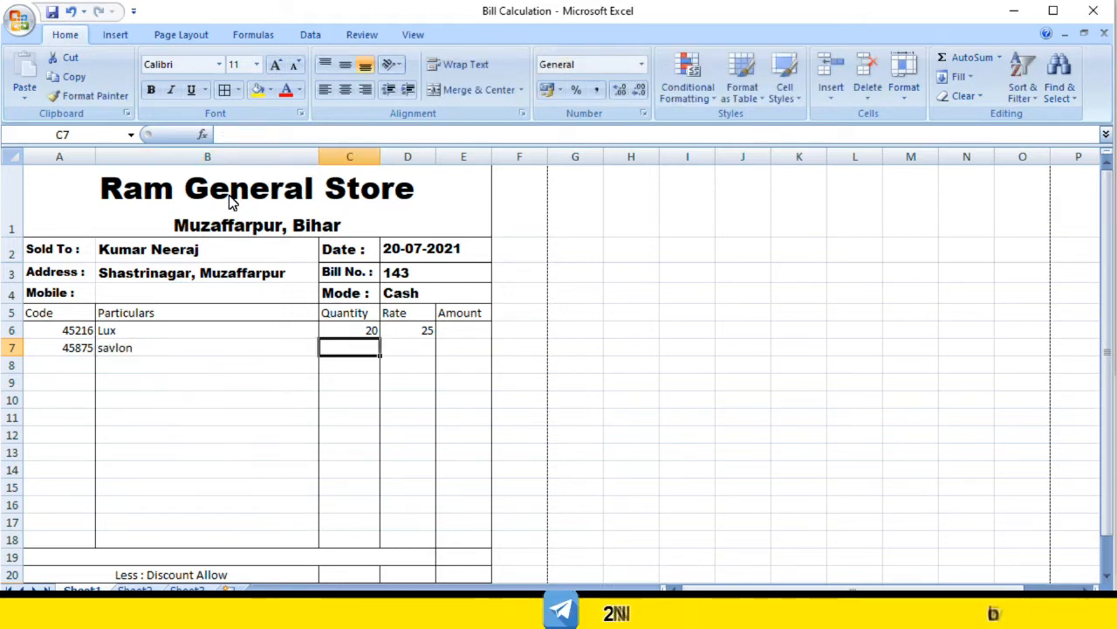
type("40")
key("Tab")
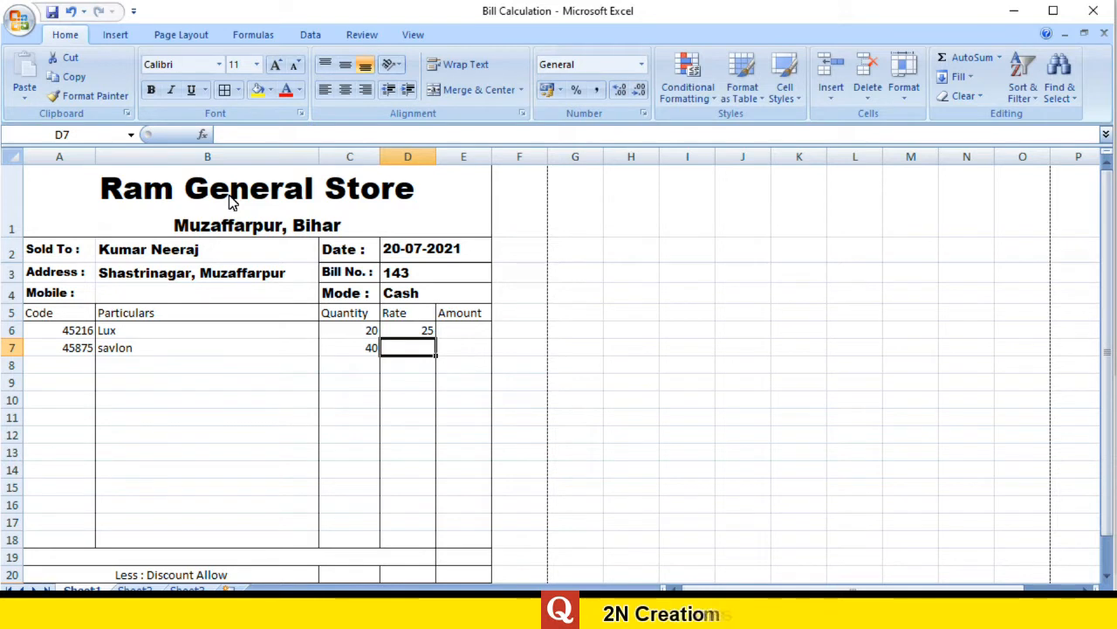
type("20")
key("Return")
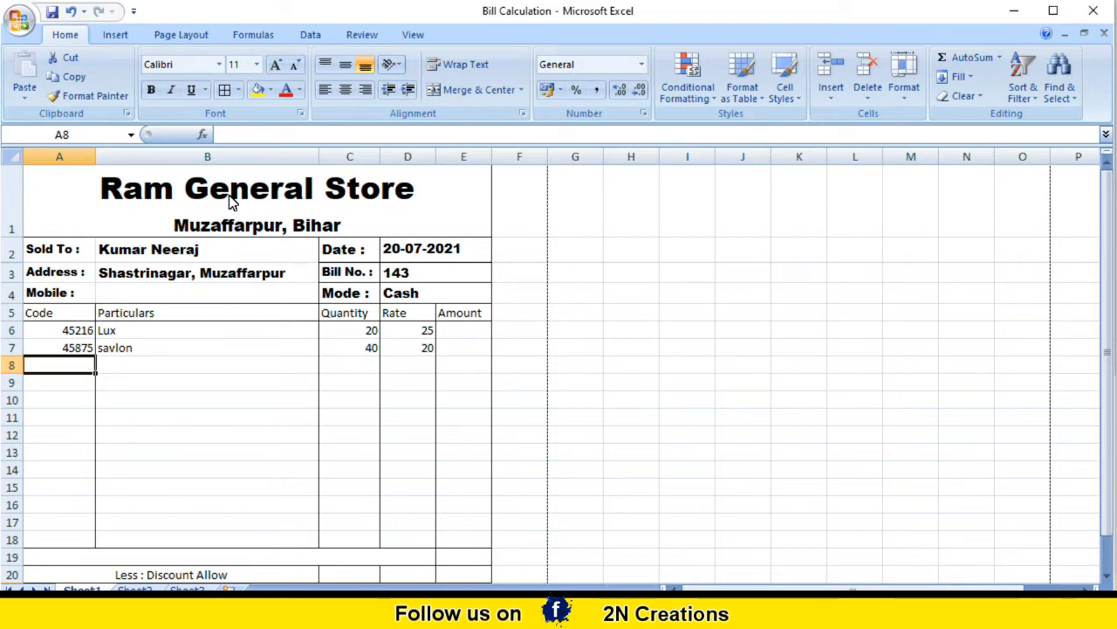
Step: Add the third item: code 78546, colgate Paste, quantity 10, rate 60
type("78546")
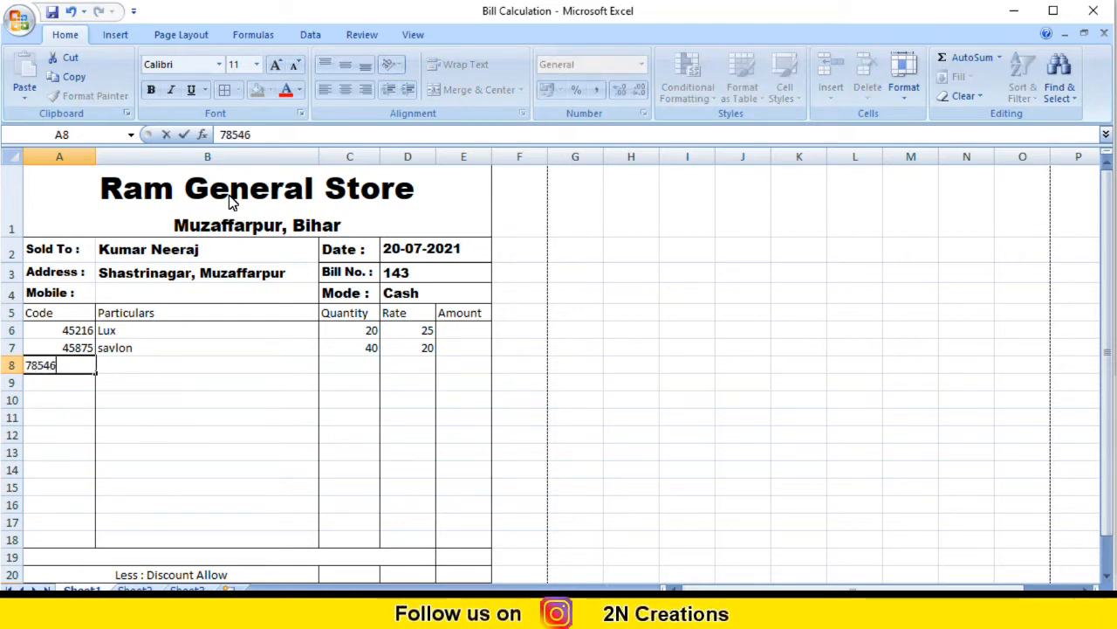
key("Tab")
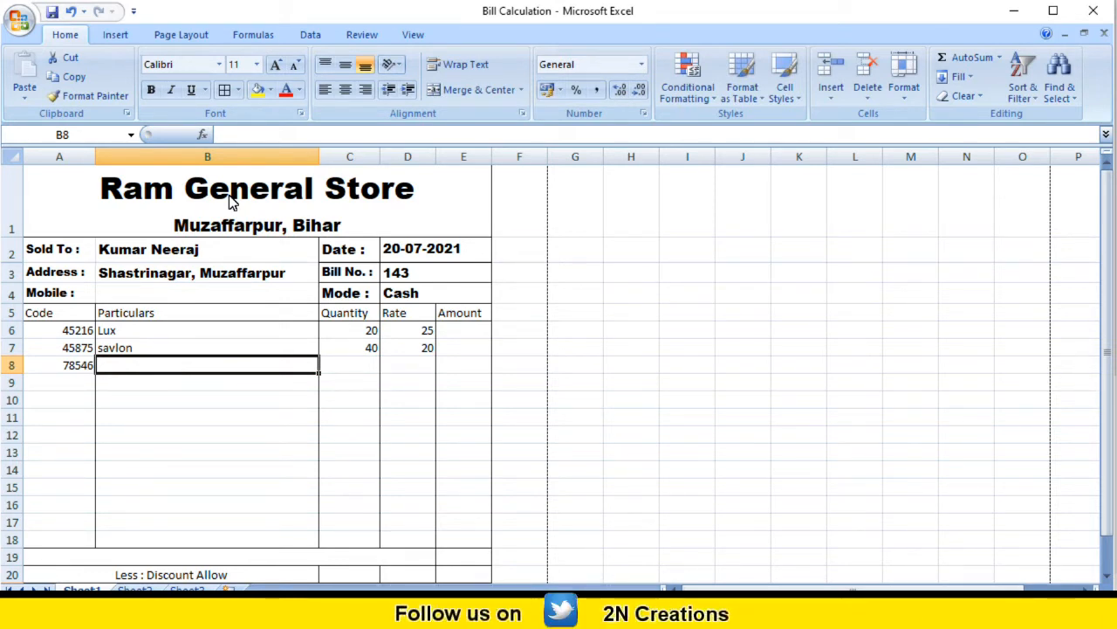
type("colgate Paste")
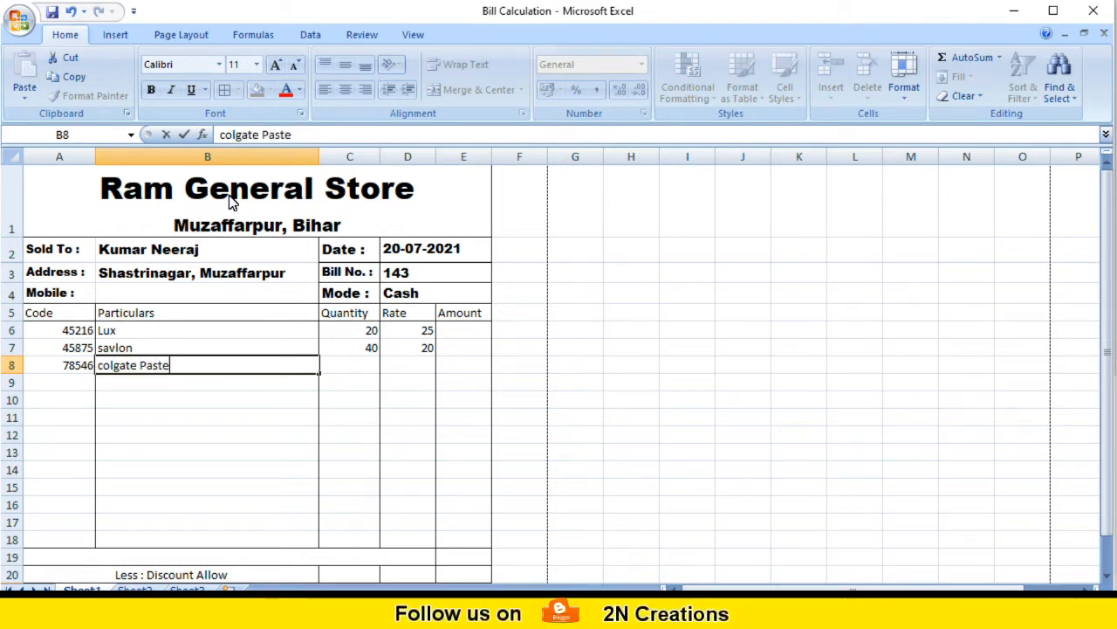
key("Tab")
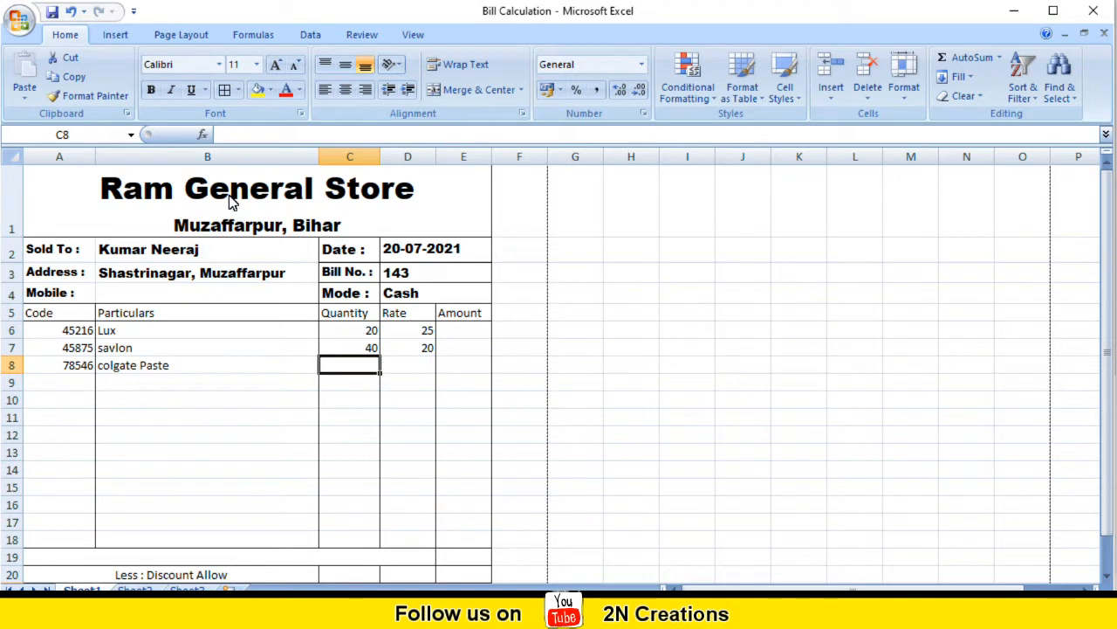
type("10")
key("Tab")
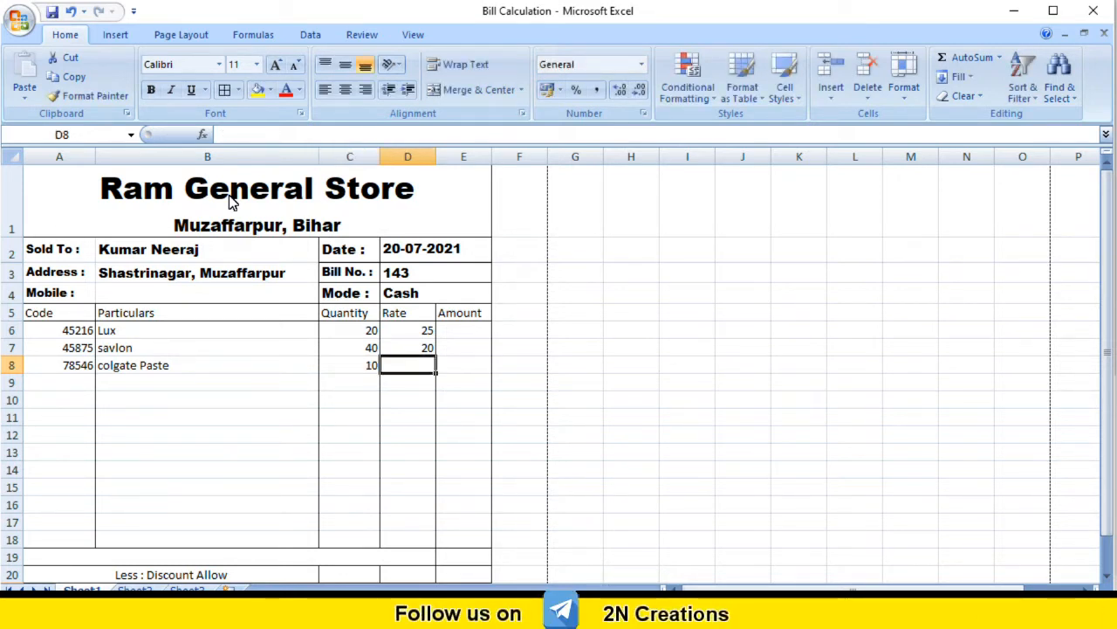
type("60")
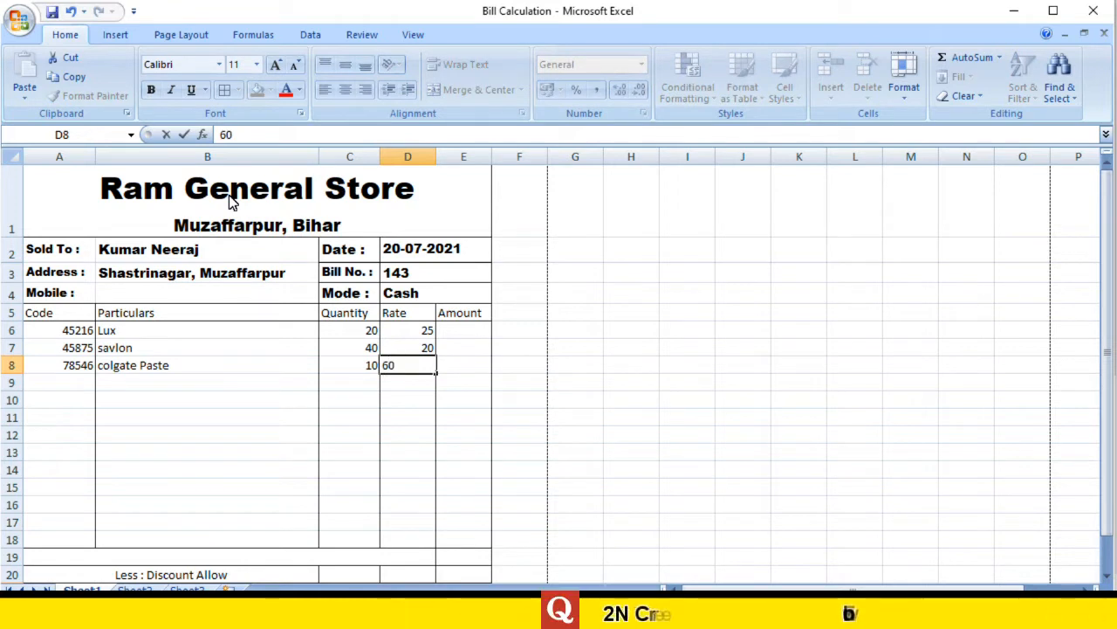
key("Tab")
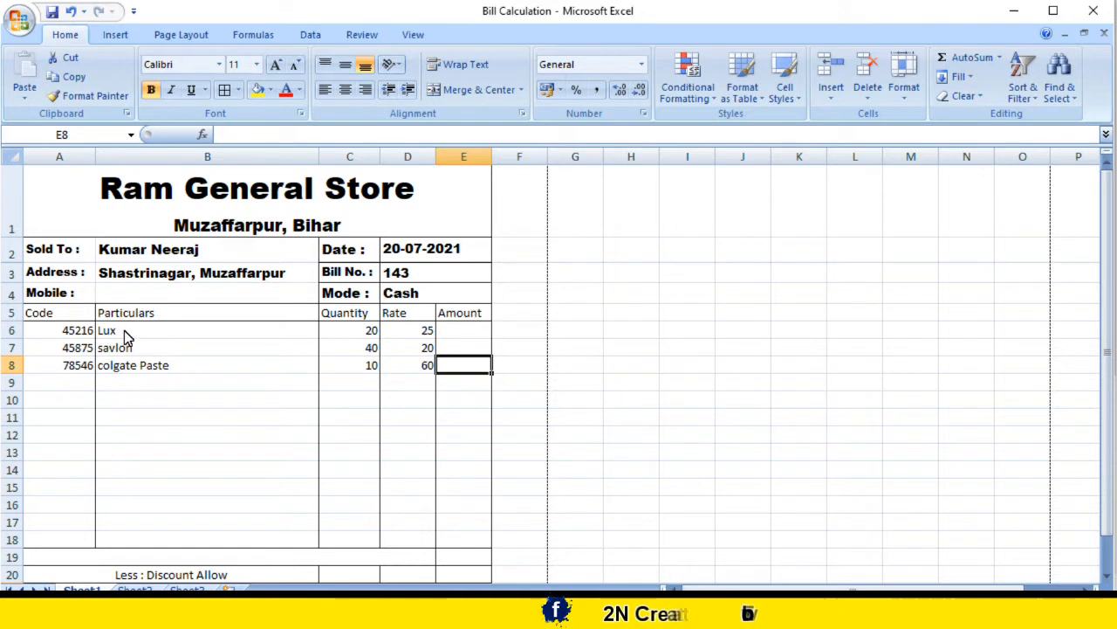
Step: Enter =C6*D6 in E6 so the Lux amount shows 500
left_click(449, 330)
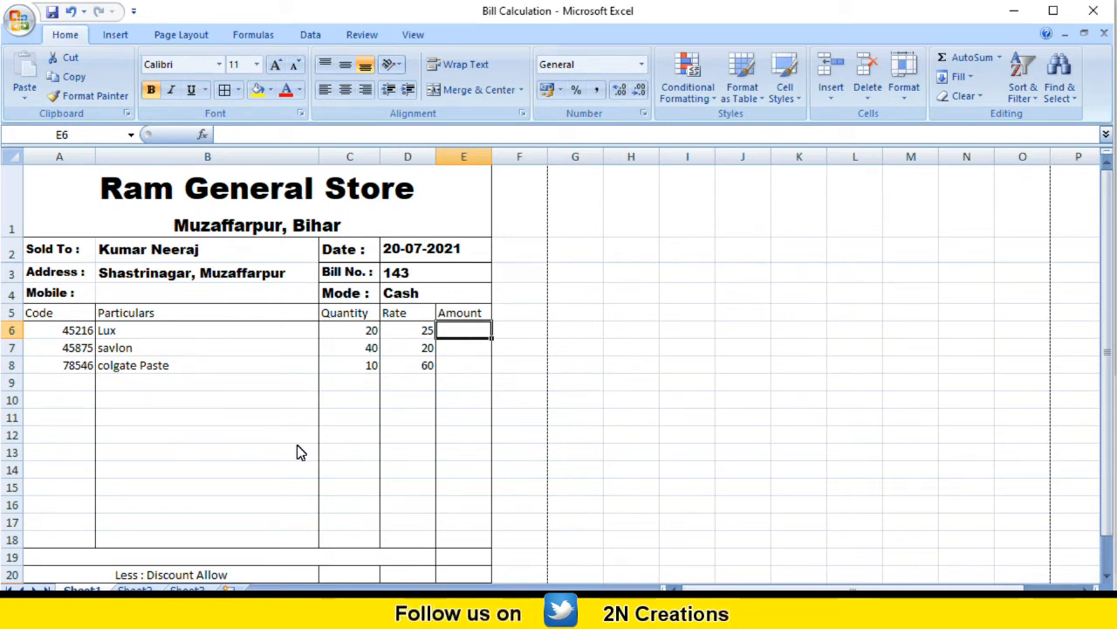
type("=")
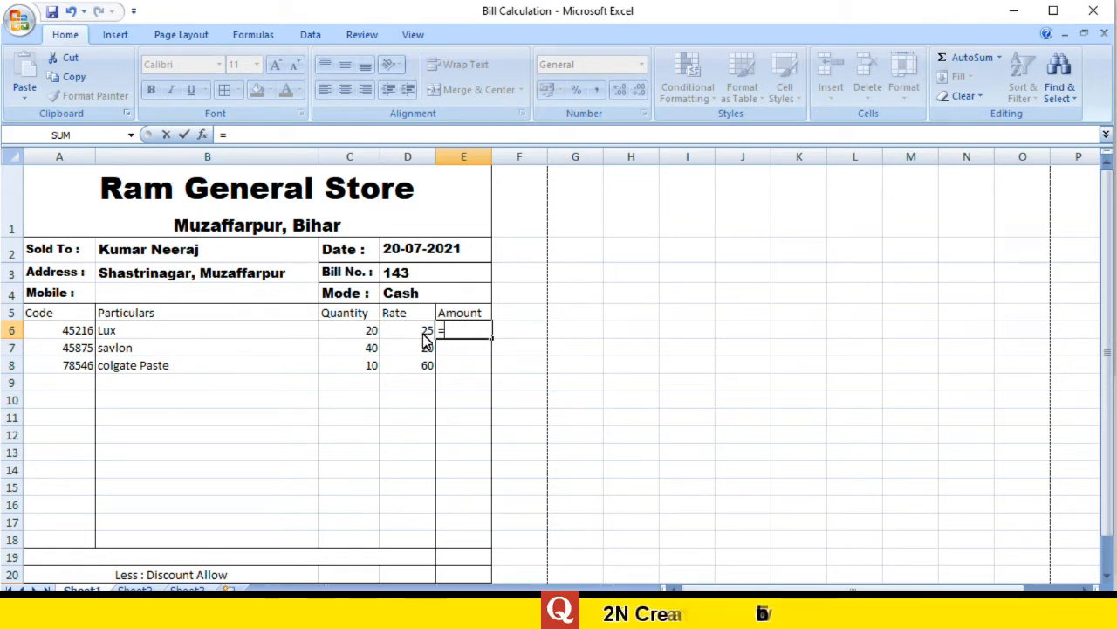
left_click(371, 331)
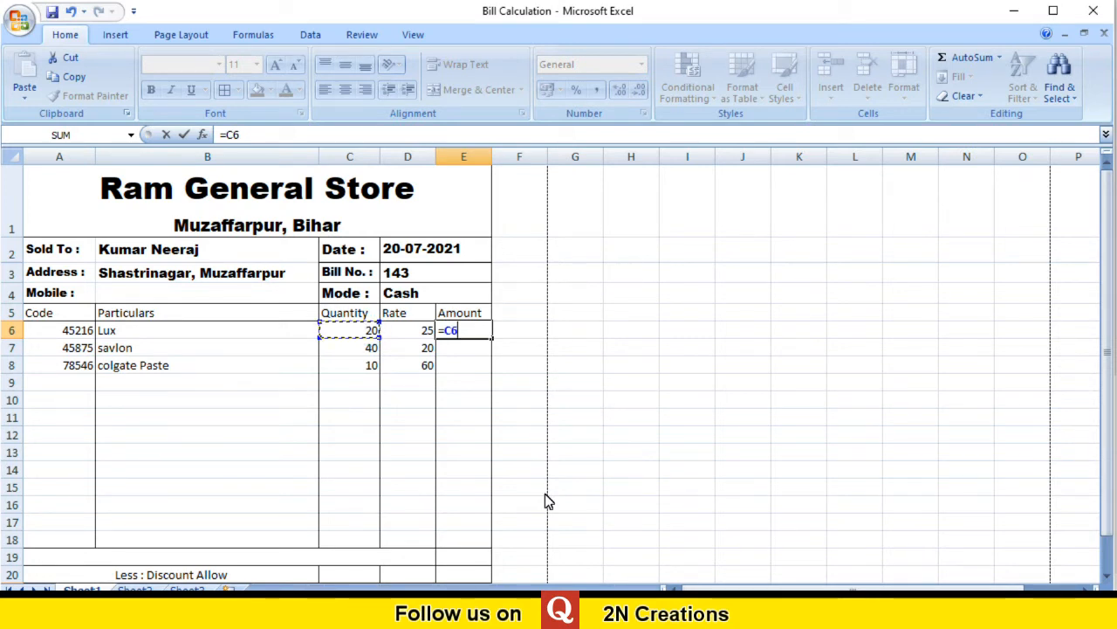
type("*")
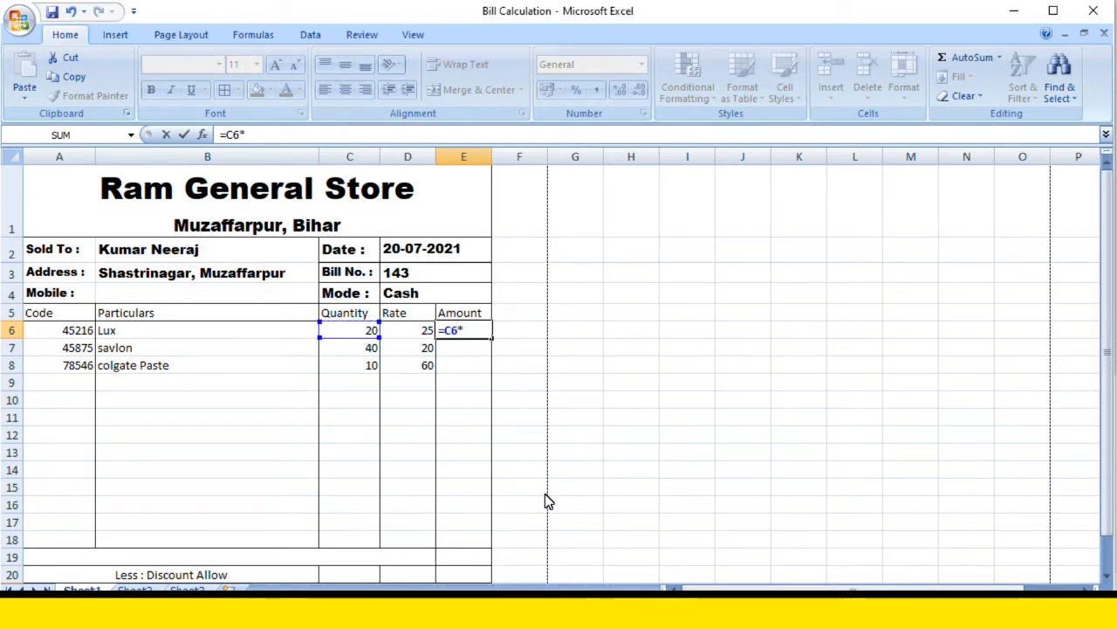
left_click(411, 336)
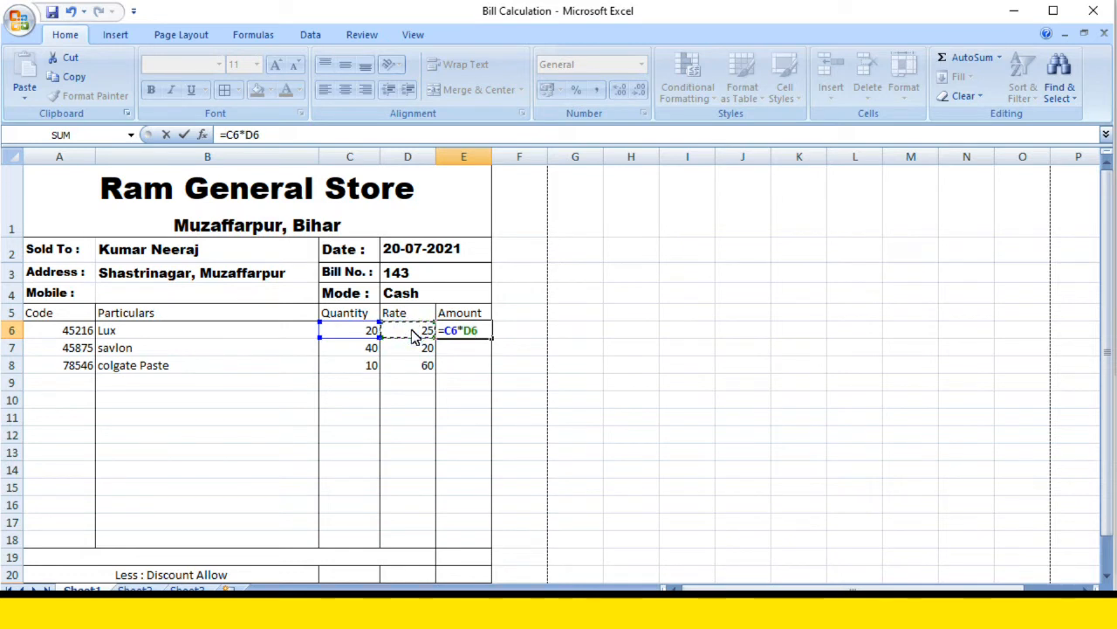
key("Return")
Step: Fill the E6 amount formula down the Amount column through E18
left_click(464, 330)
left_click(463, 346)
left_click(476, 365)
left_click(475, 332)
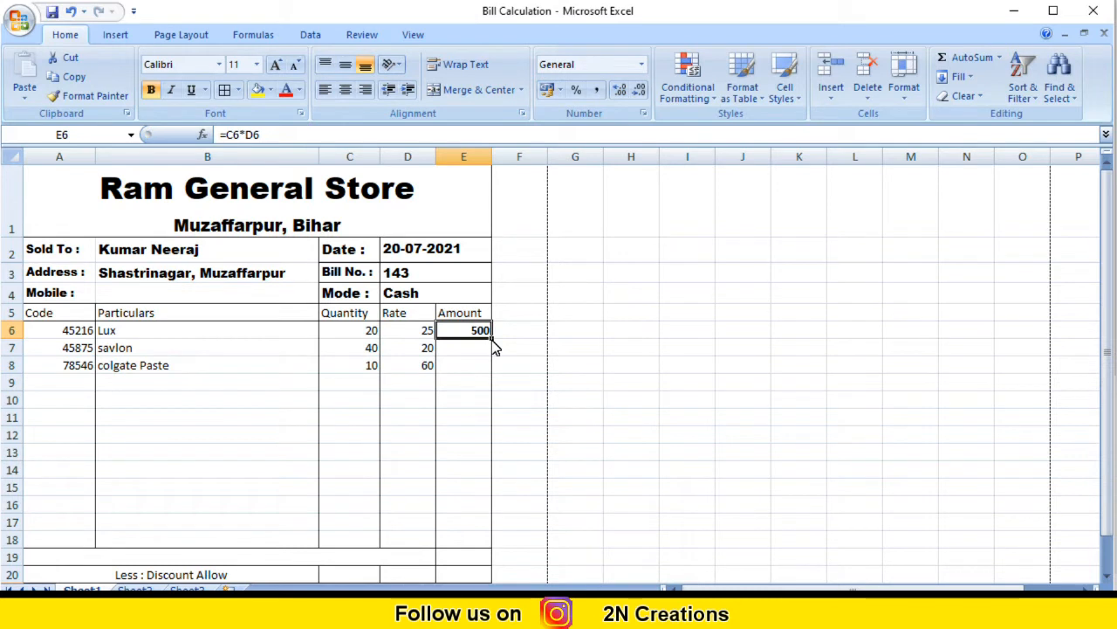
left_click_drag(493, 341, 489, 547)
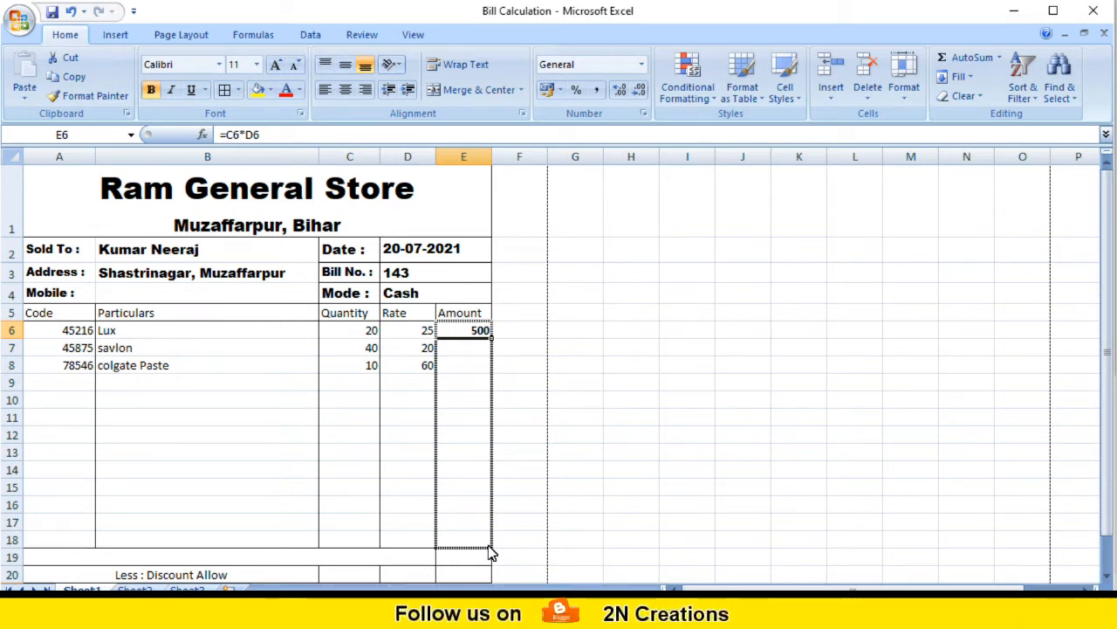
left_click_drag(489, 552, 491, 553)
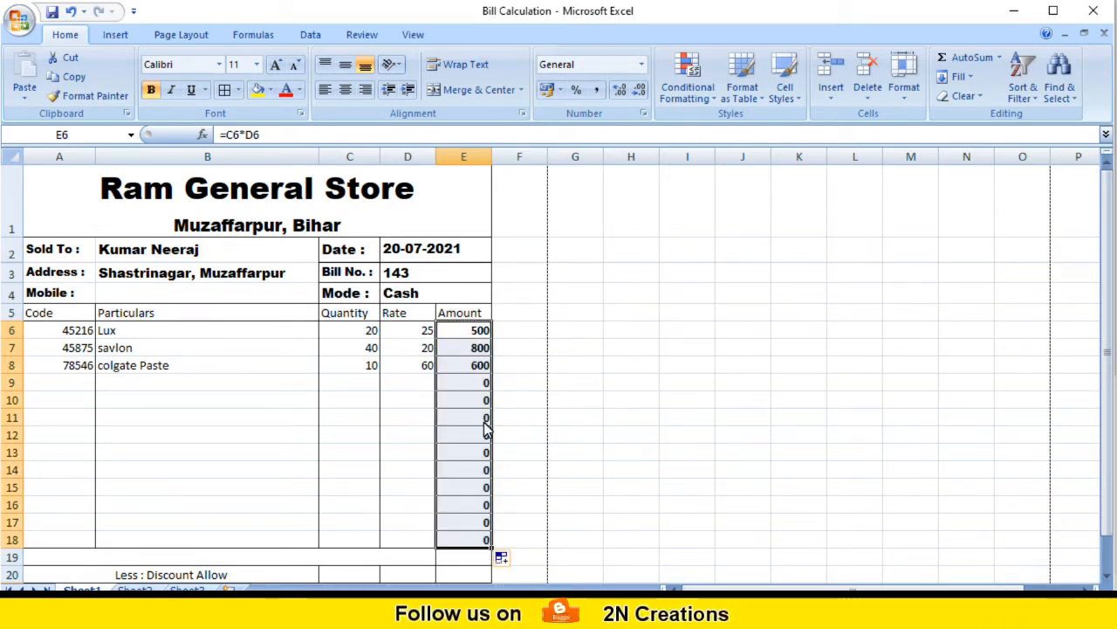
left_click(346, 404)
left_click(70, 382)
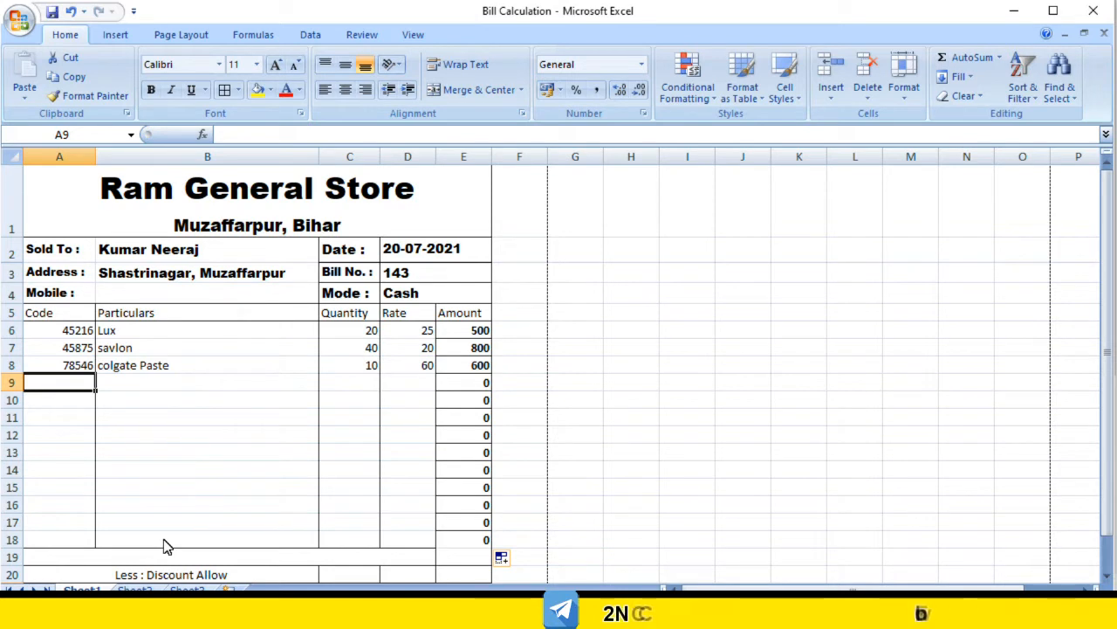
Step: Fill row 9 with code 56487, Pepsodent, quantity 15 and rate 50, giving amount 750
type("56487")
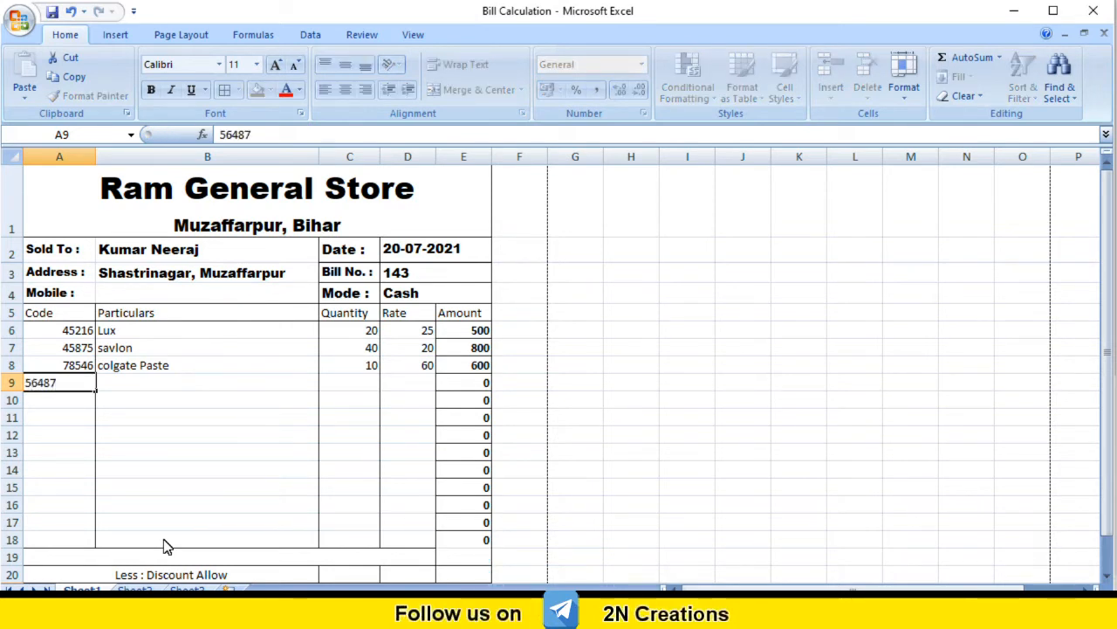
key("Tab")
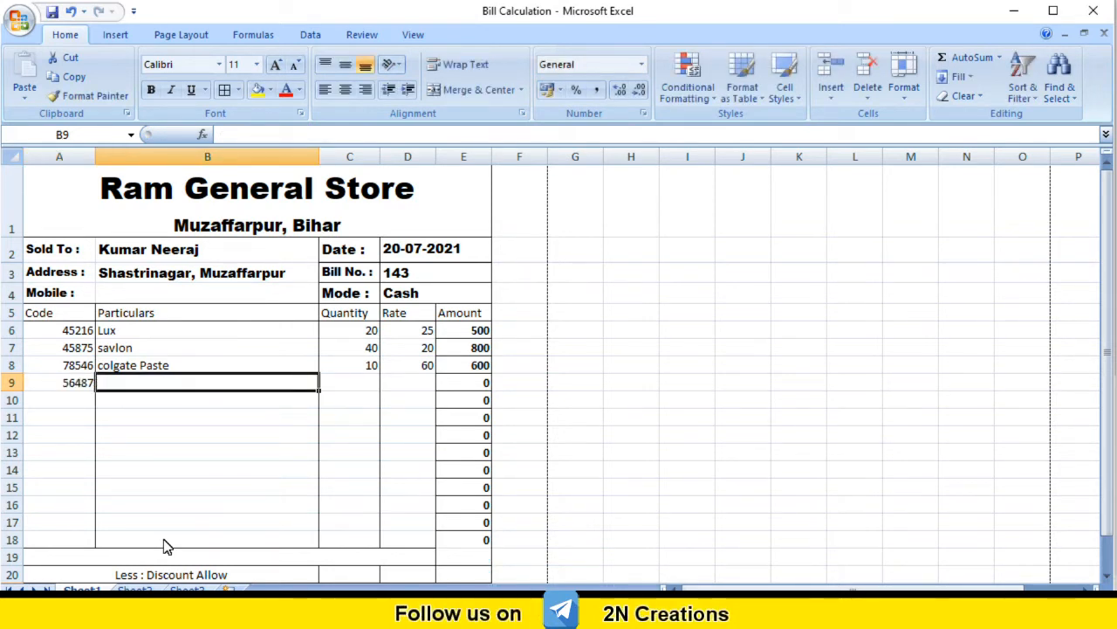
type("Pepsoda")
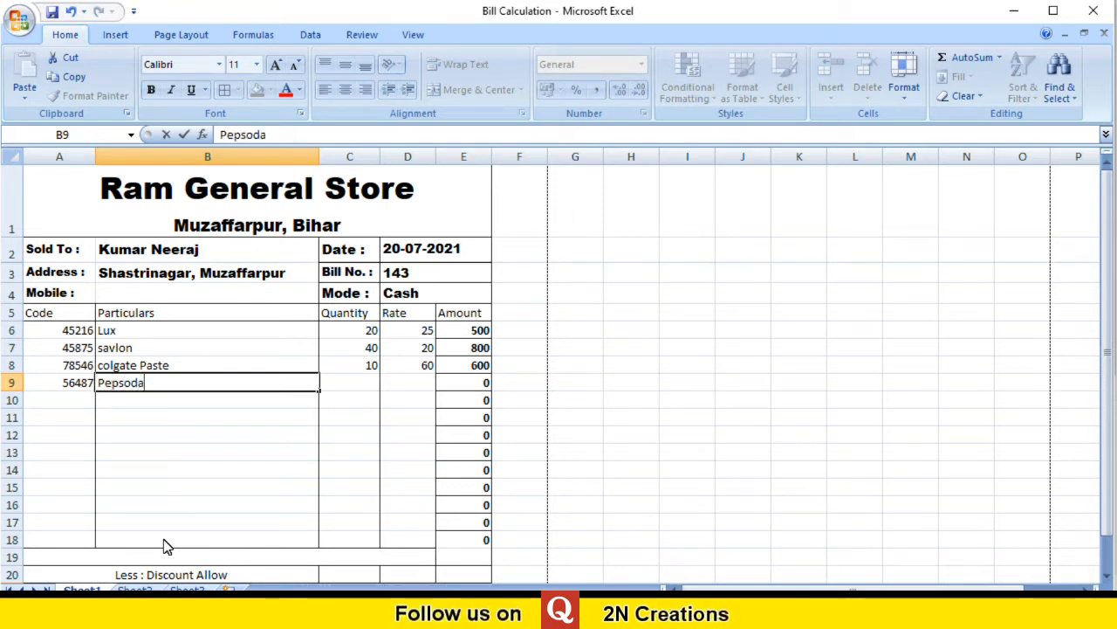
key("BackSpace")
type("ent")
key("Tab")
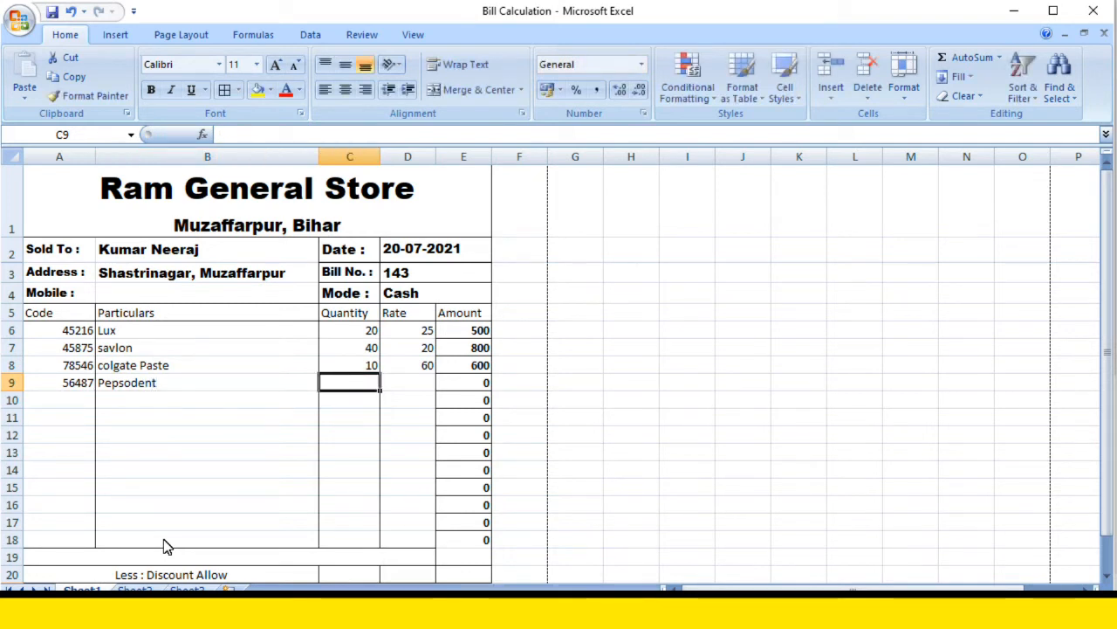
type("15")
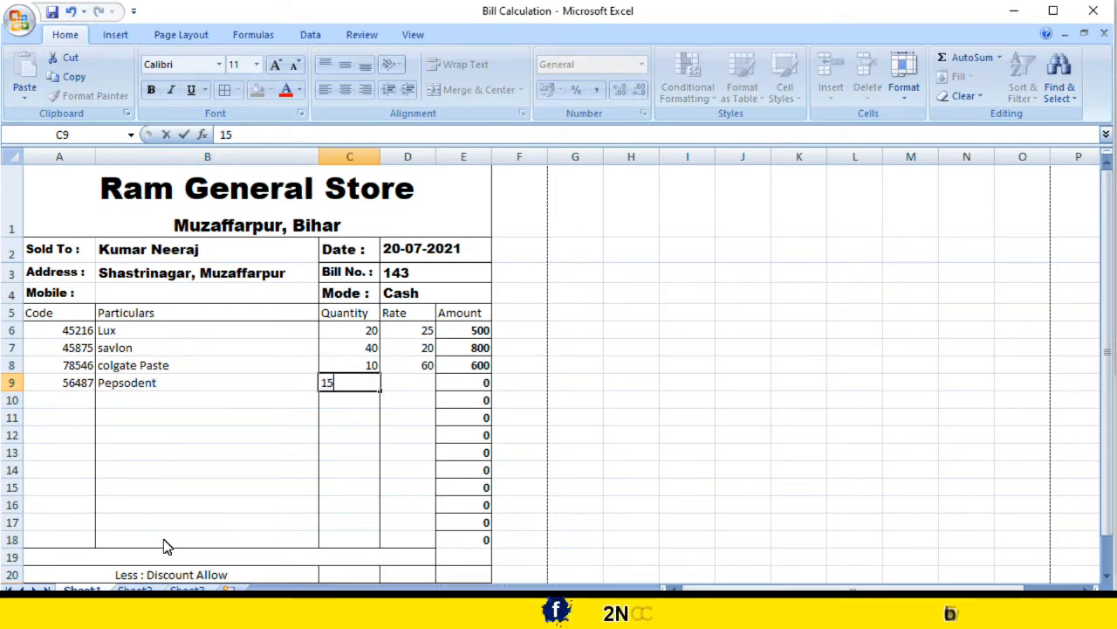
key("Tab")
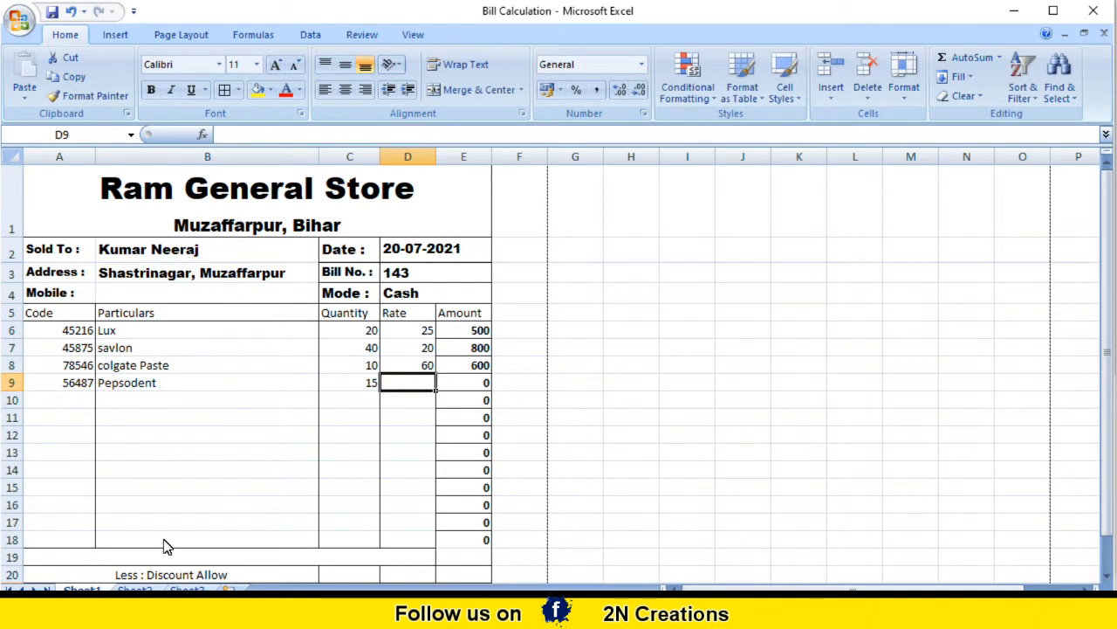
type("50")
key("Return")
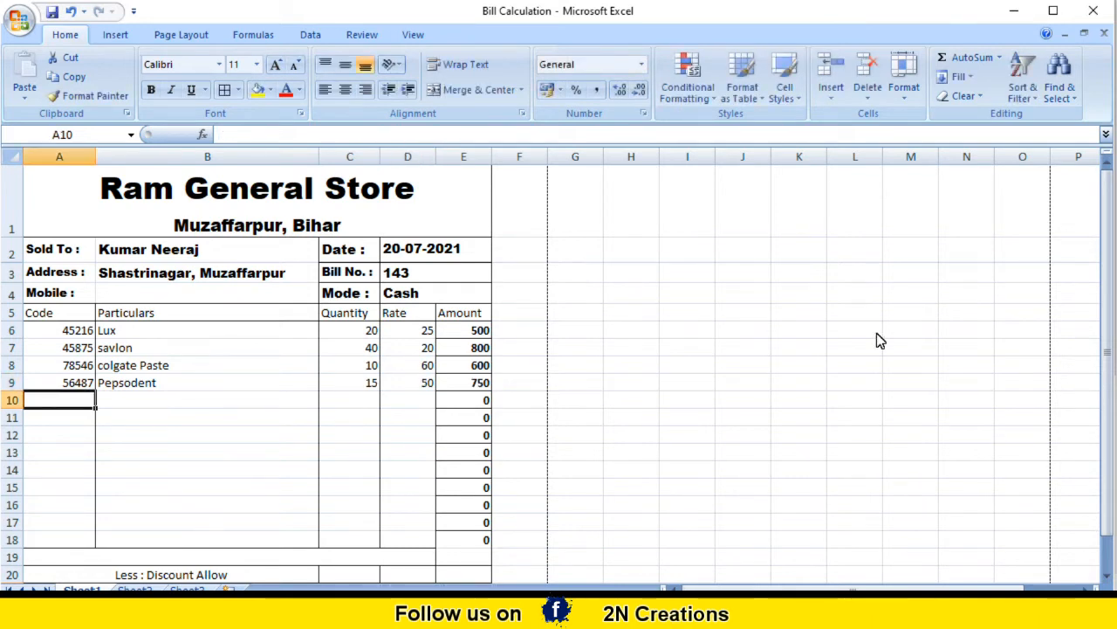
left_click(472, 384)
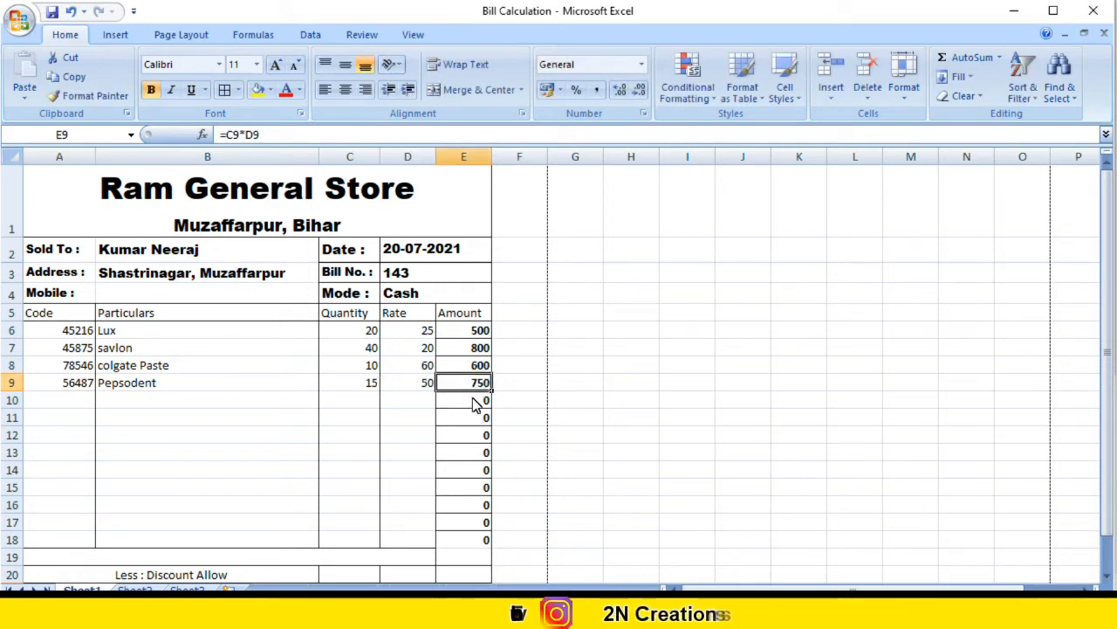
Step: Enter =sum(E6:E18) in E19, giving a subtotal of 2650
scroll(467, 397, "down", 1)
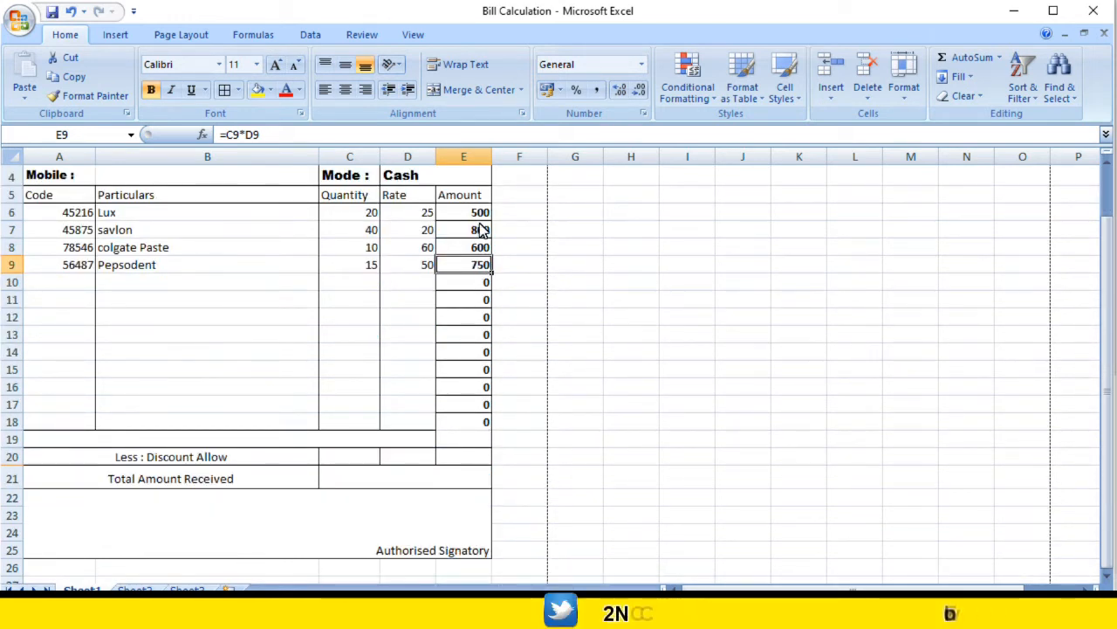
left_click_drag(480, 216, 480, 267)
left_click(463, 442)
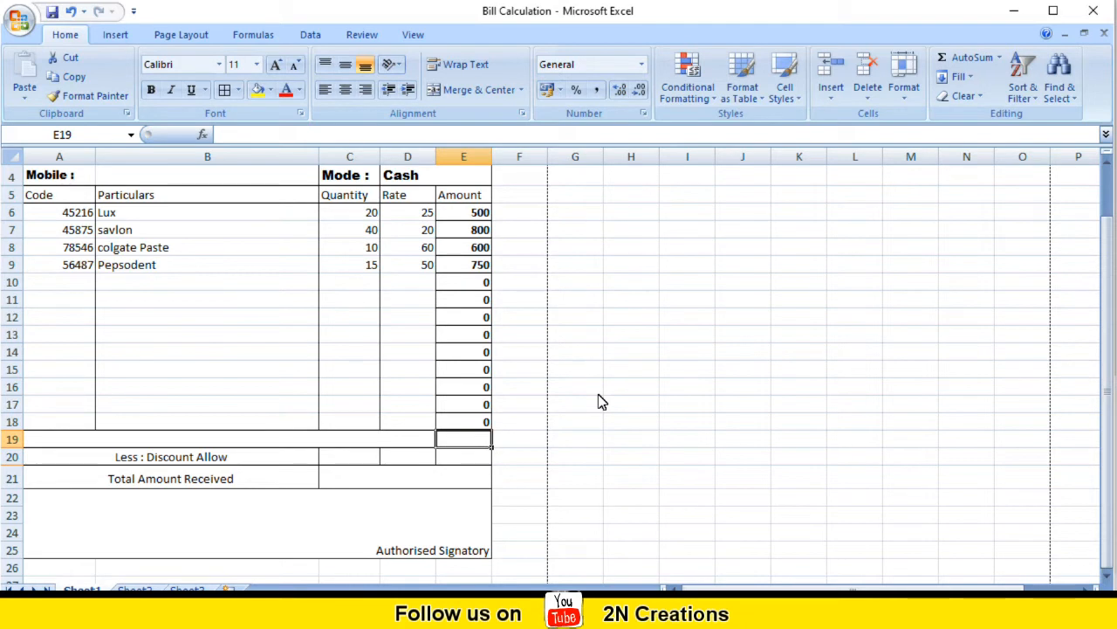
type("=")
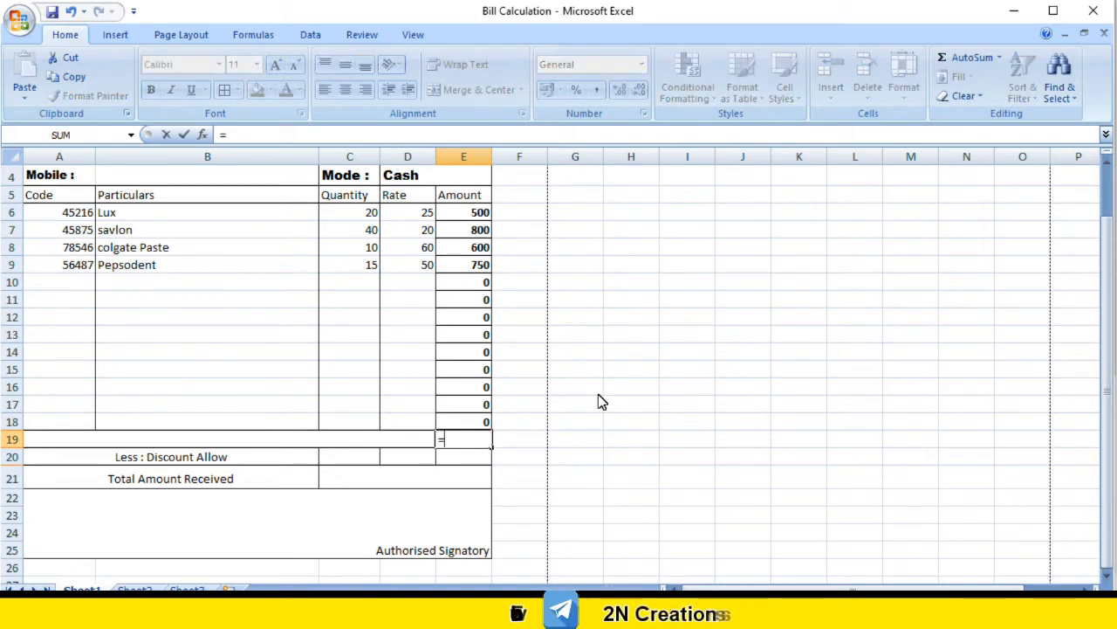
type("s")
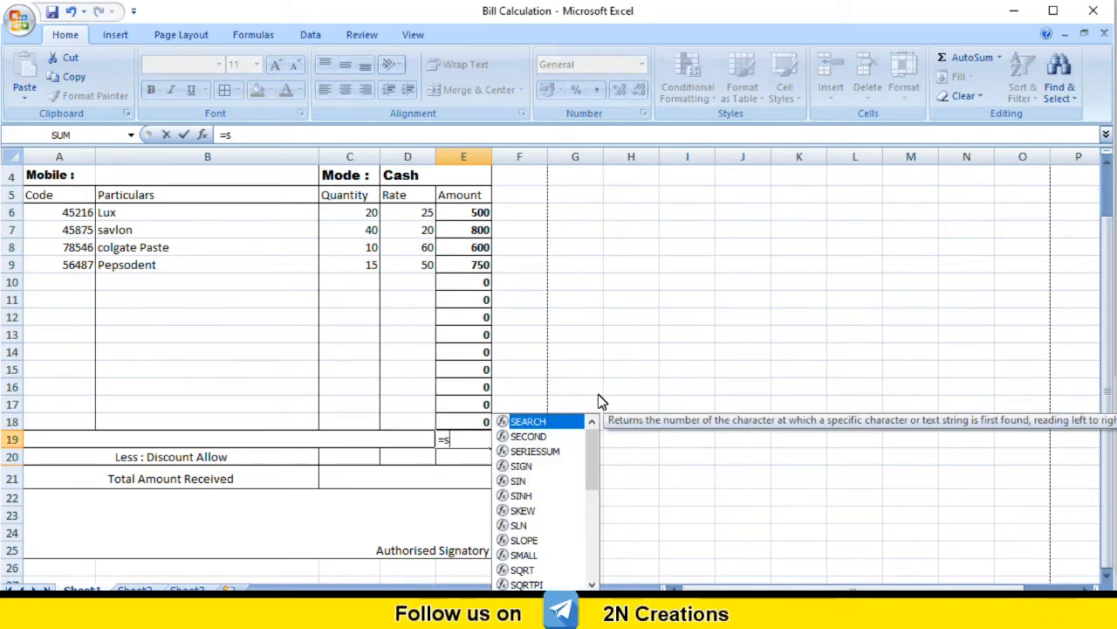
type("um(")
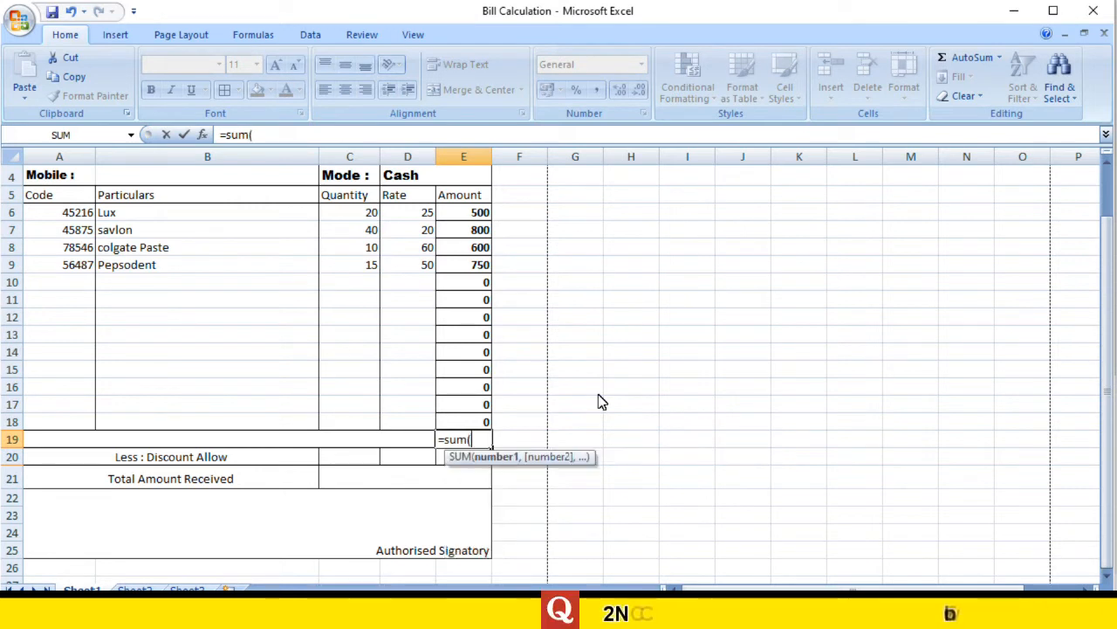
left_click_drag(472, 216, 467, 422)
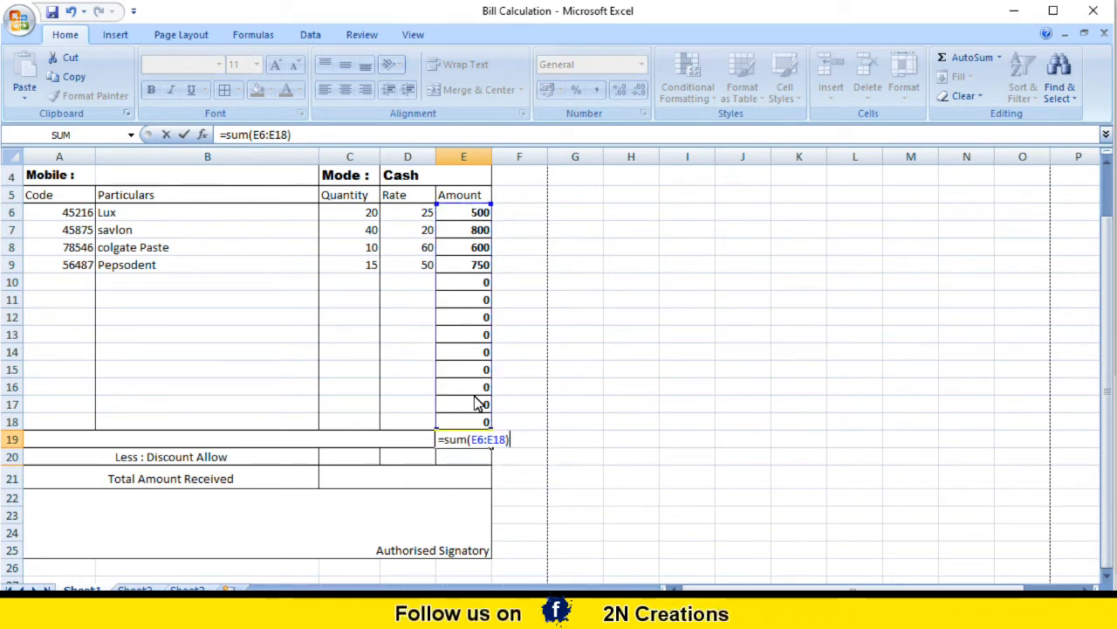
key("Return")
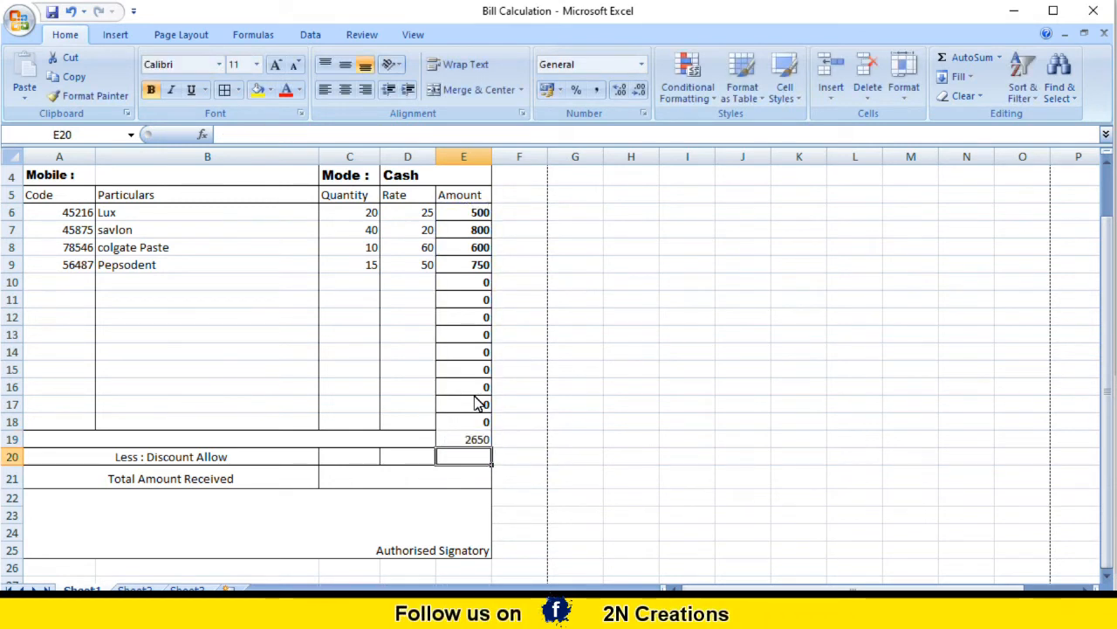
left_click(467, 440)
Step: Enter a 10 percent discount rate in C20
left_click_drag(463, 218, 469, 447)
left_click(468, 441)
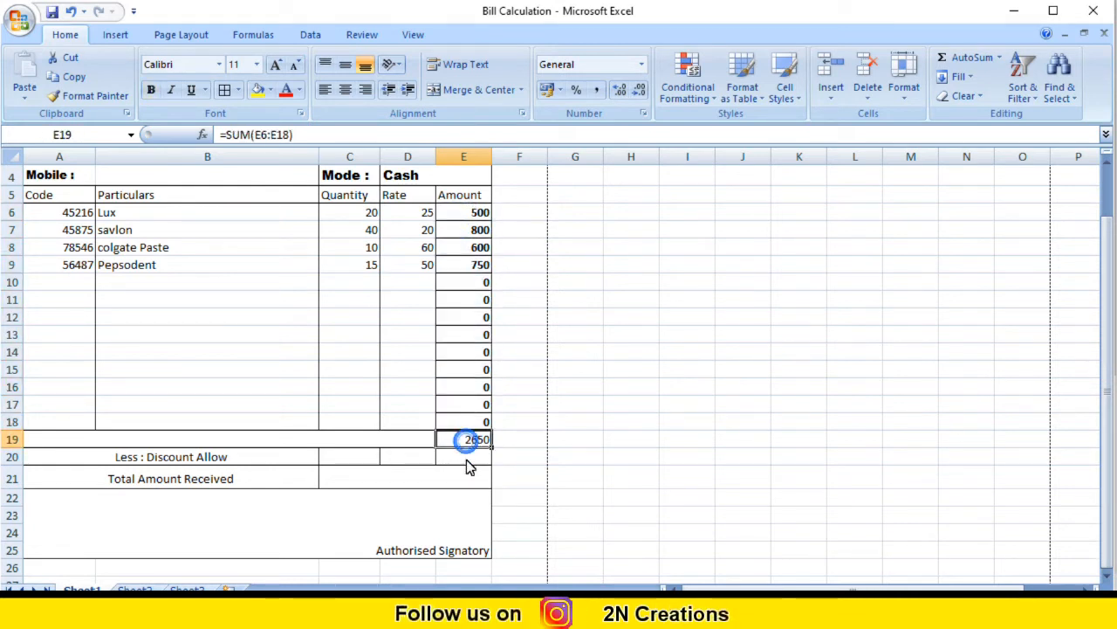
left_click(470, 457)
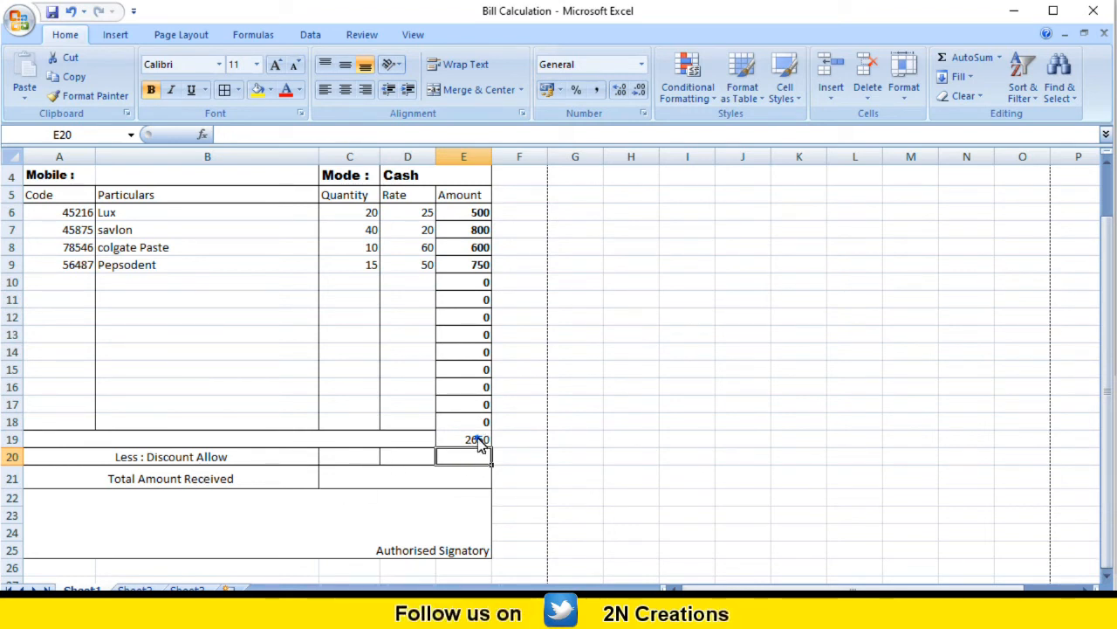
left_click(478, 441)
left_click(458, 459)
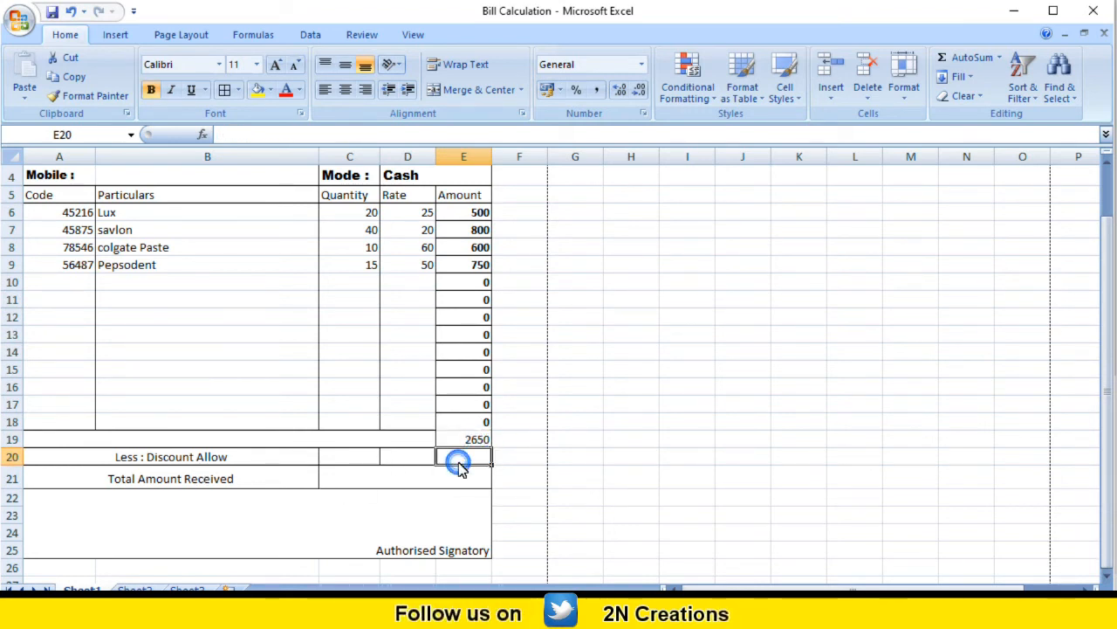
left_click(362, 460)
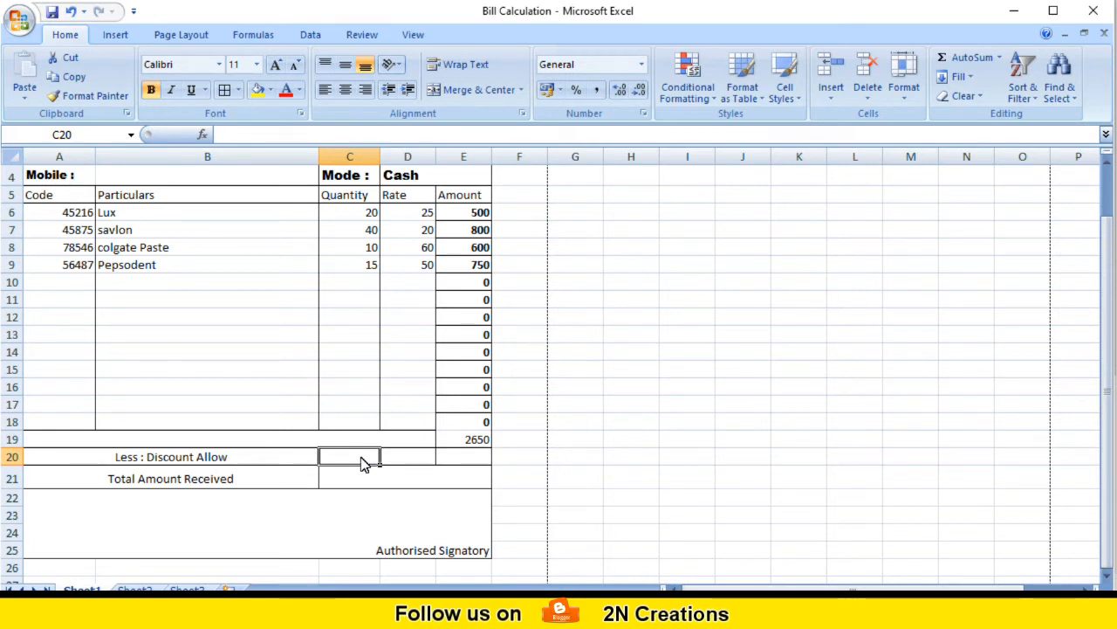
type("10")
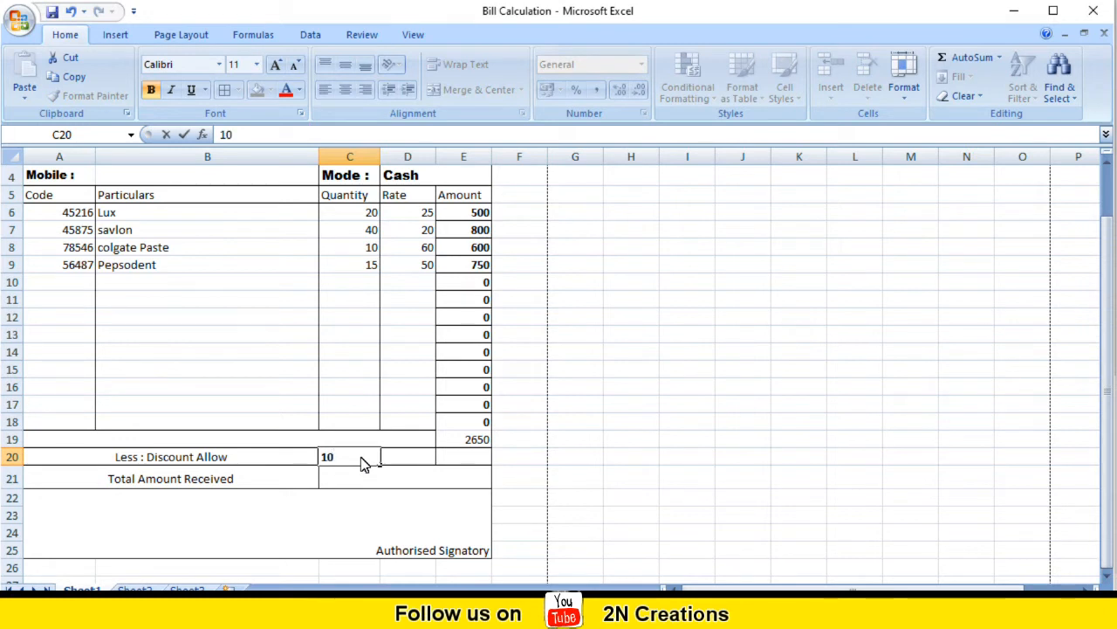
key("Tab")
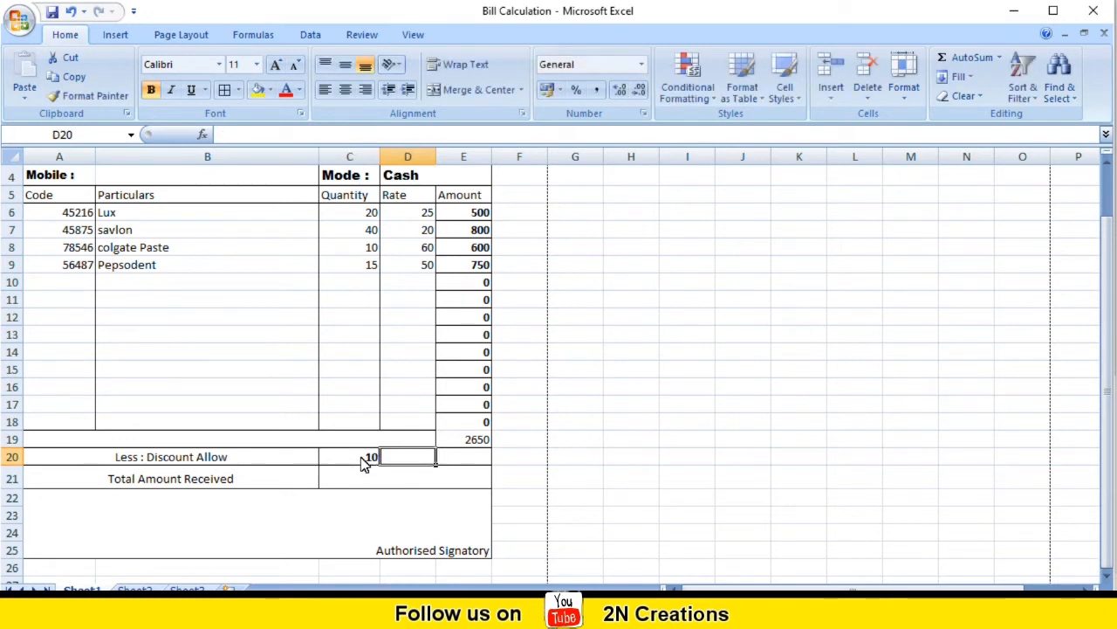
key("Tab")
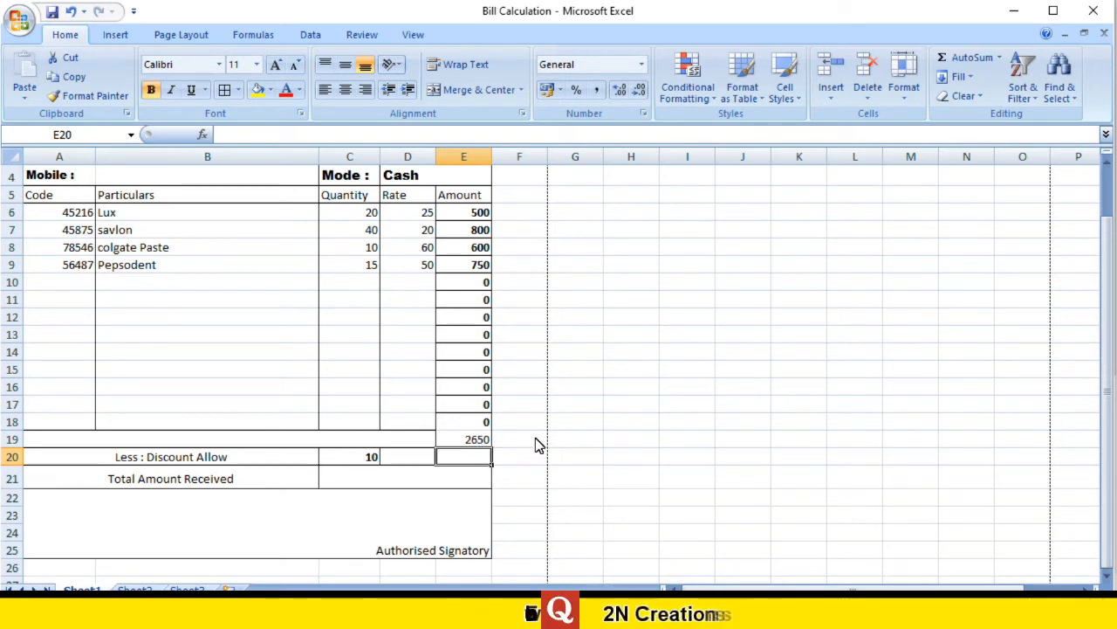
Step: Enter the discount amount formula =E19*C20/100 in E20, giving 265
type("=")
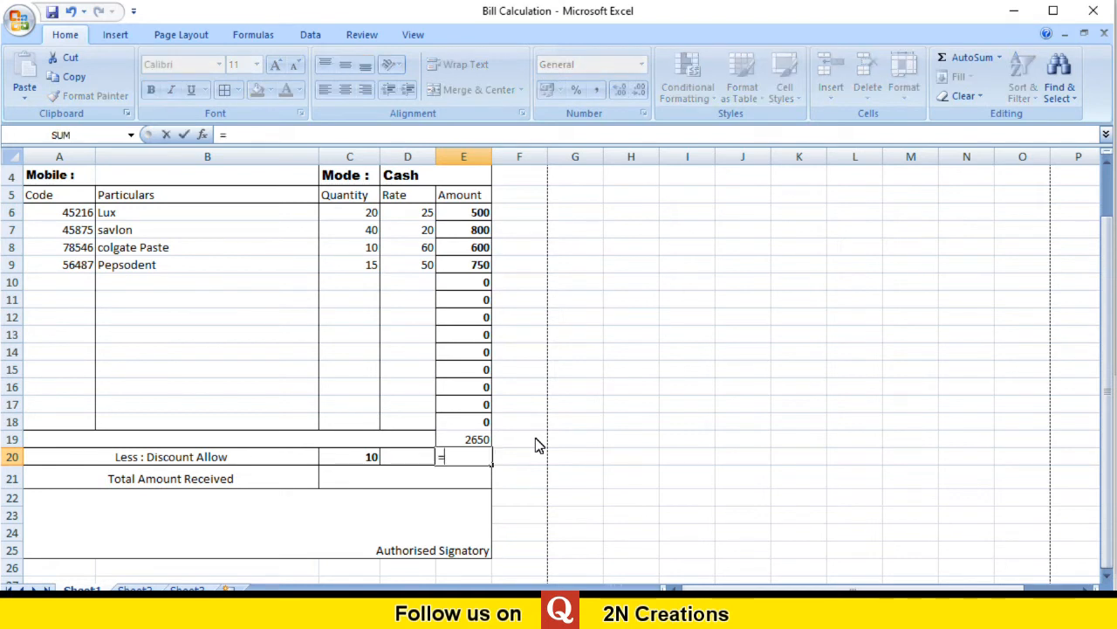
left_click(469, 444)
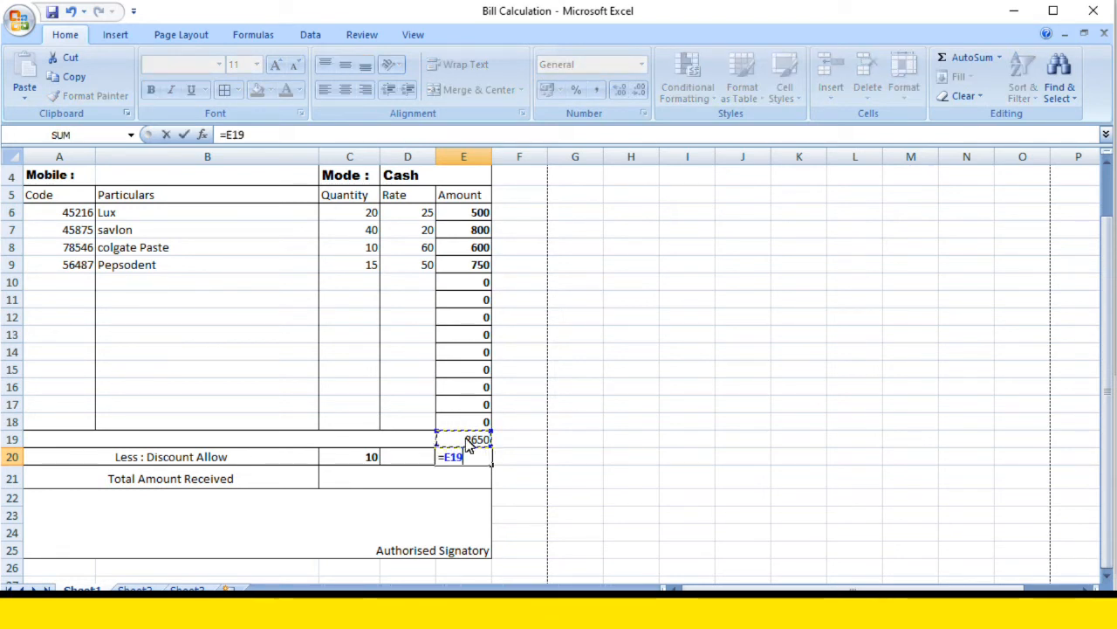
type("*")
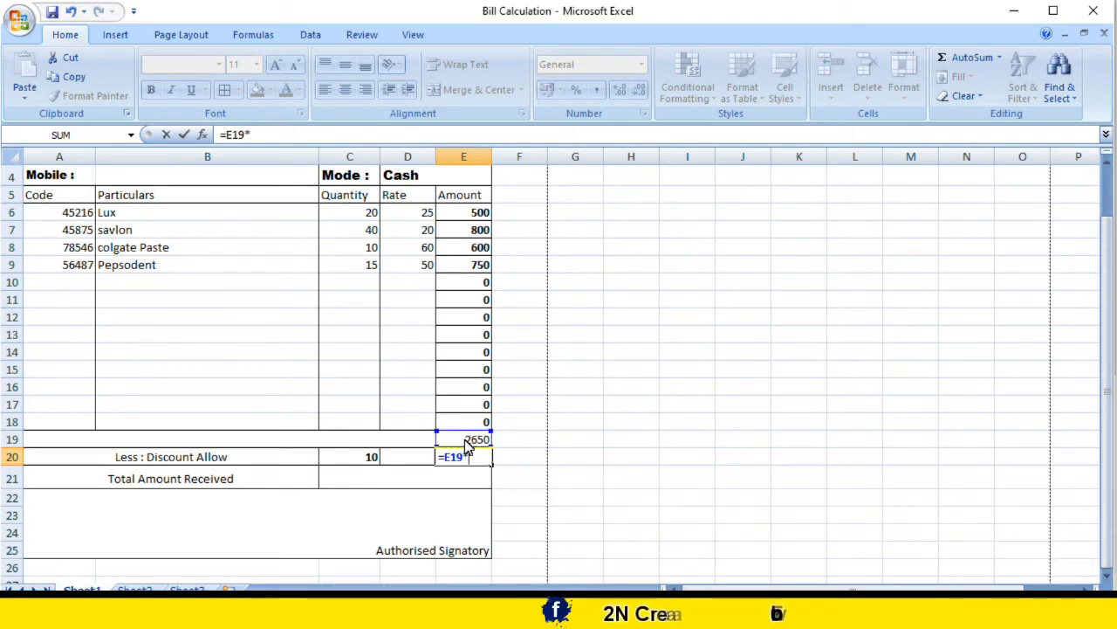
left_click(366, 460)
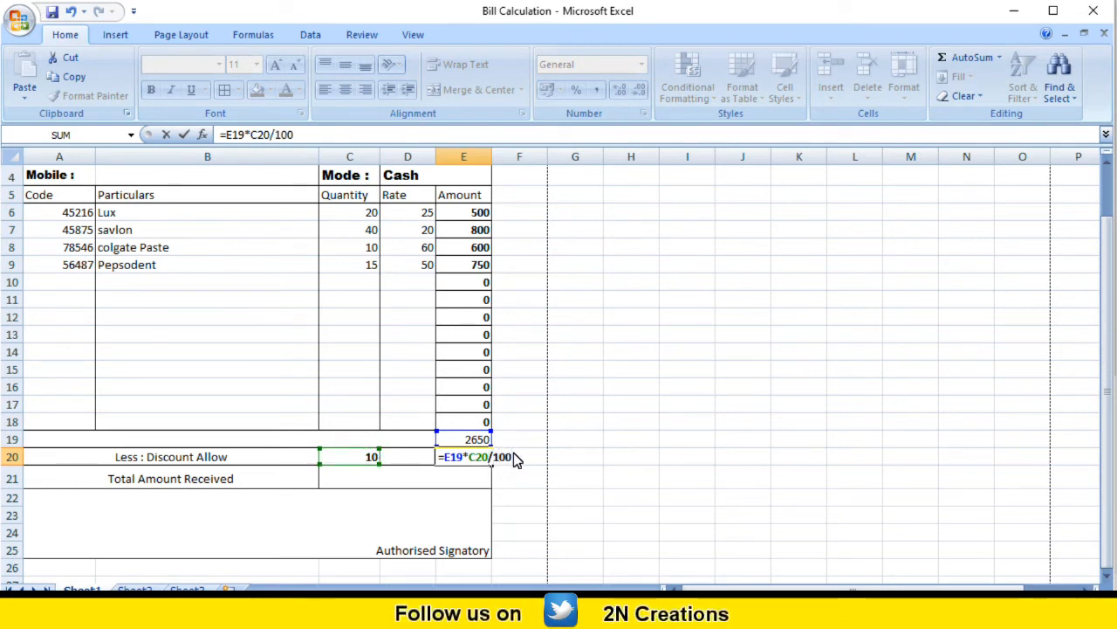
key("Return")
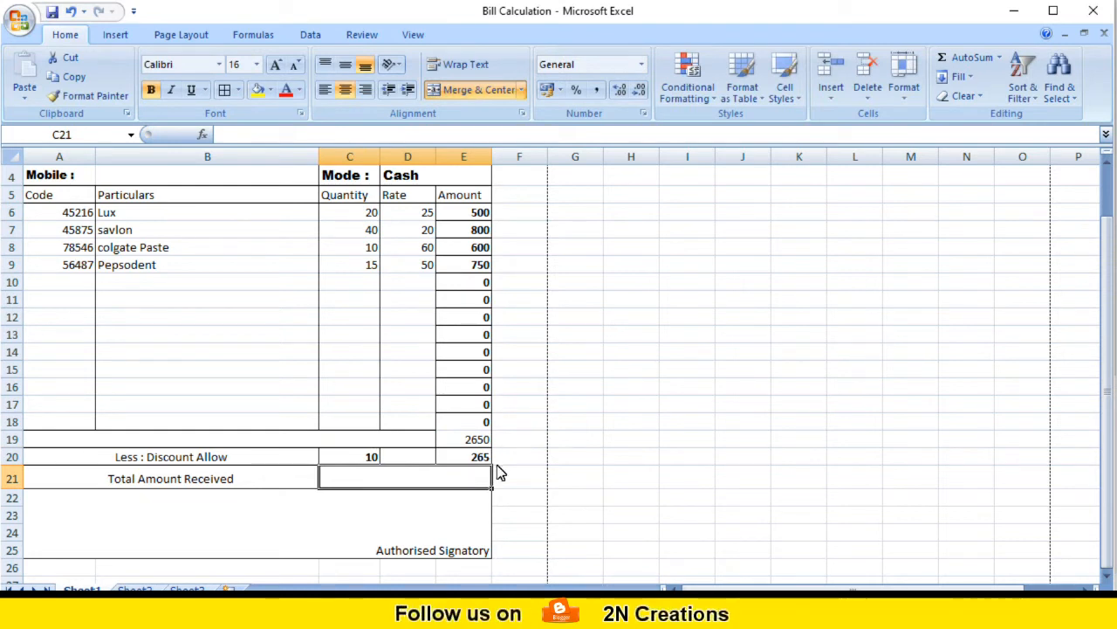
Step: Enter =E19-E20 in the Total Amount Received cell C21, giving 2385
left_click(456, 456)
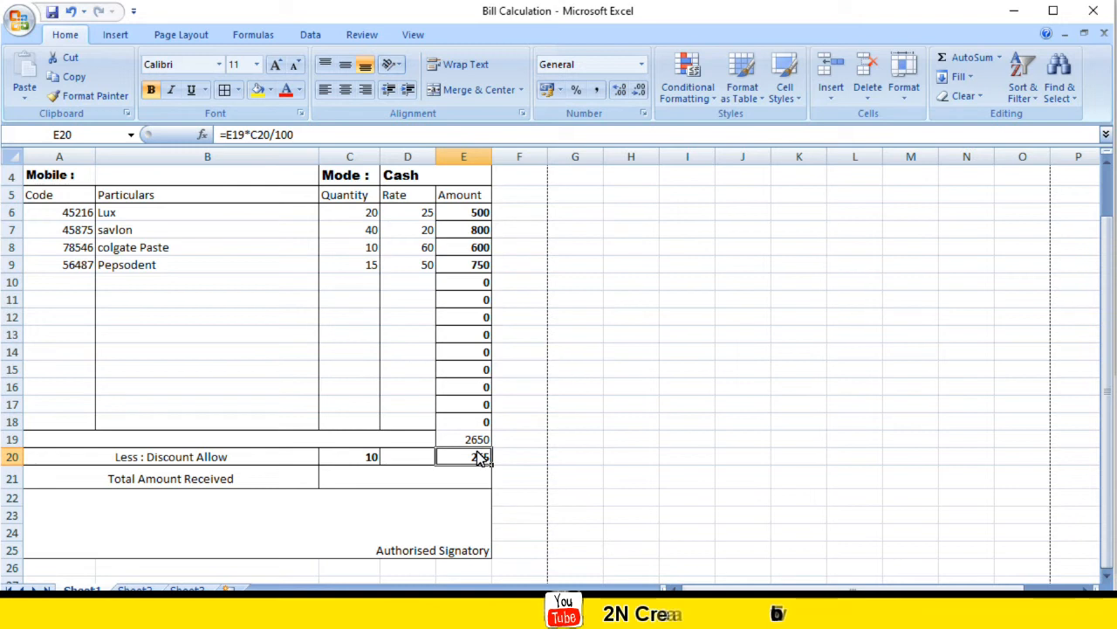
left_click(448, 481)
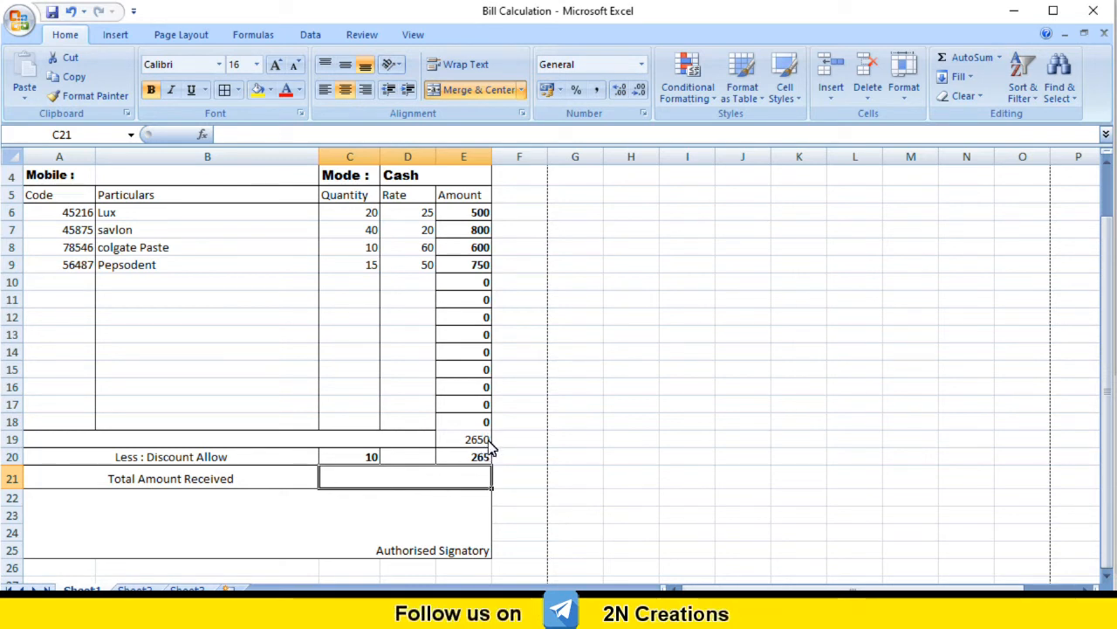
left_click(475, 444)
left_click(479, 459)
left_click(425, 481)
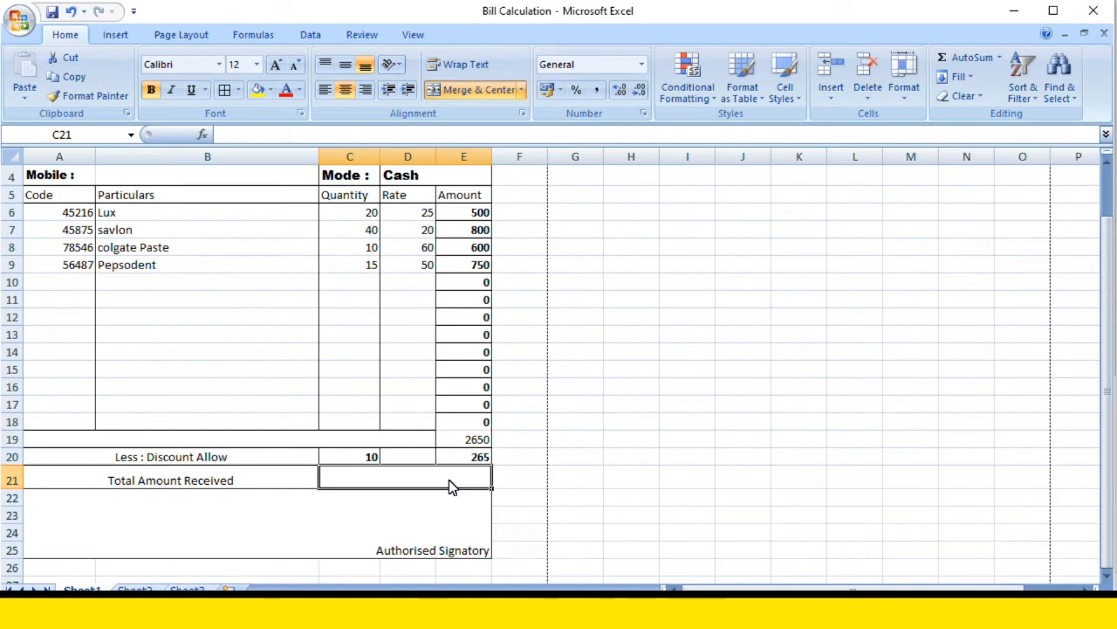
type("=")
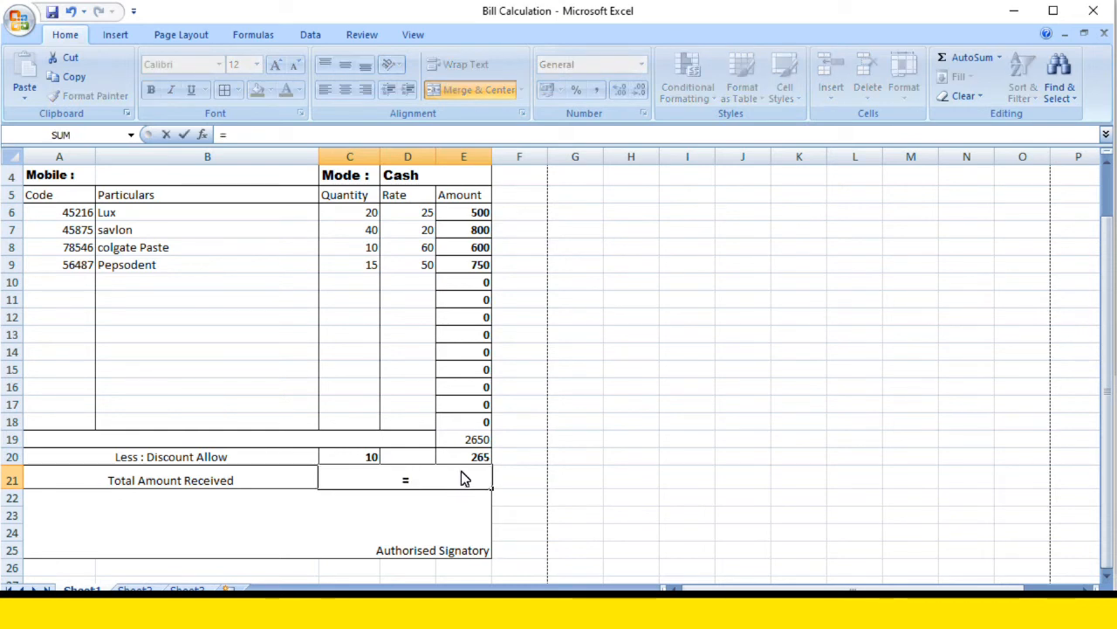
left_click(479, 442)
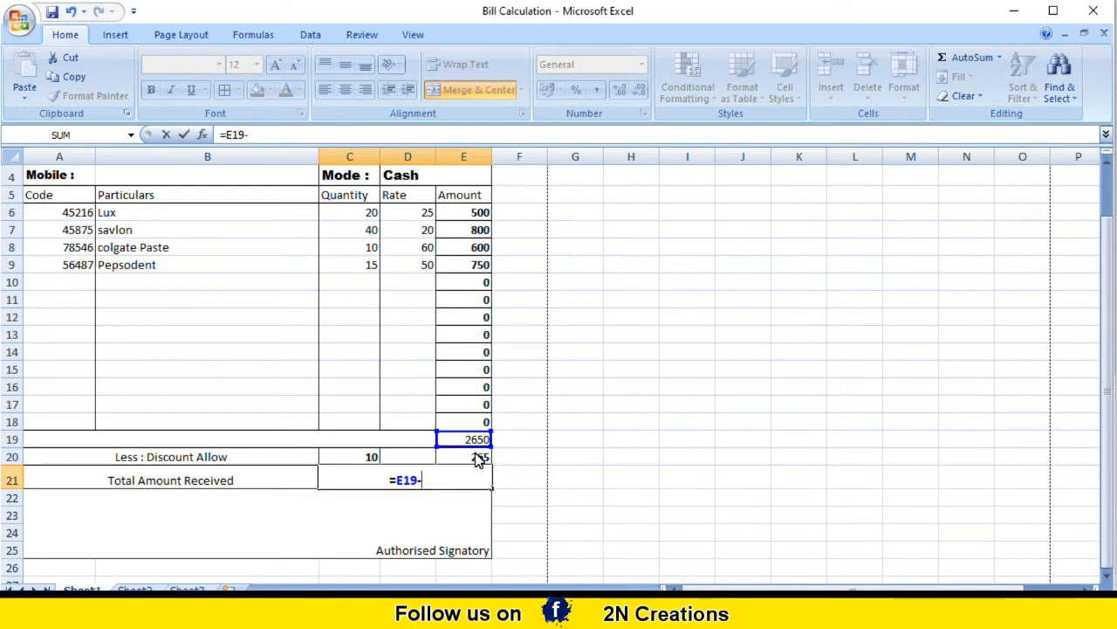
left_click(479, 459)
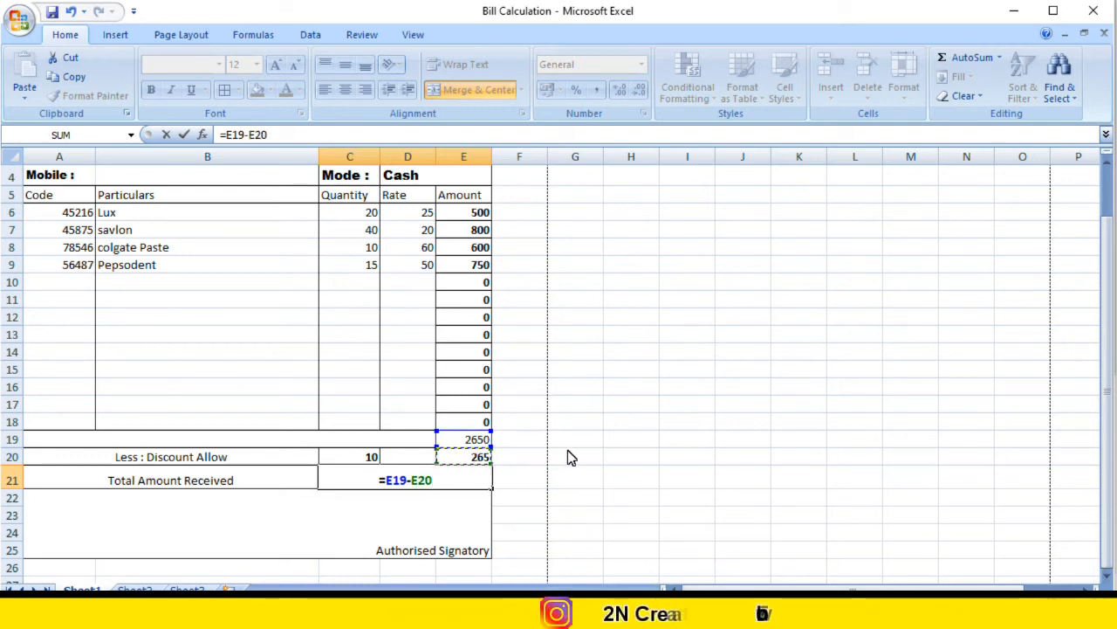
key("Return")
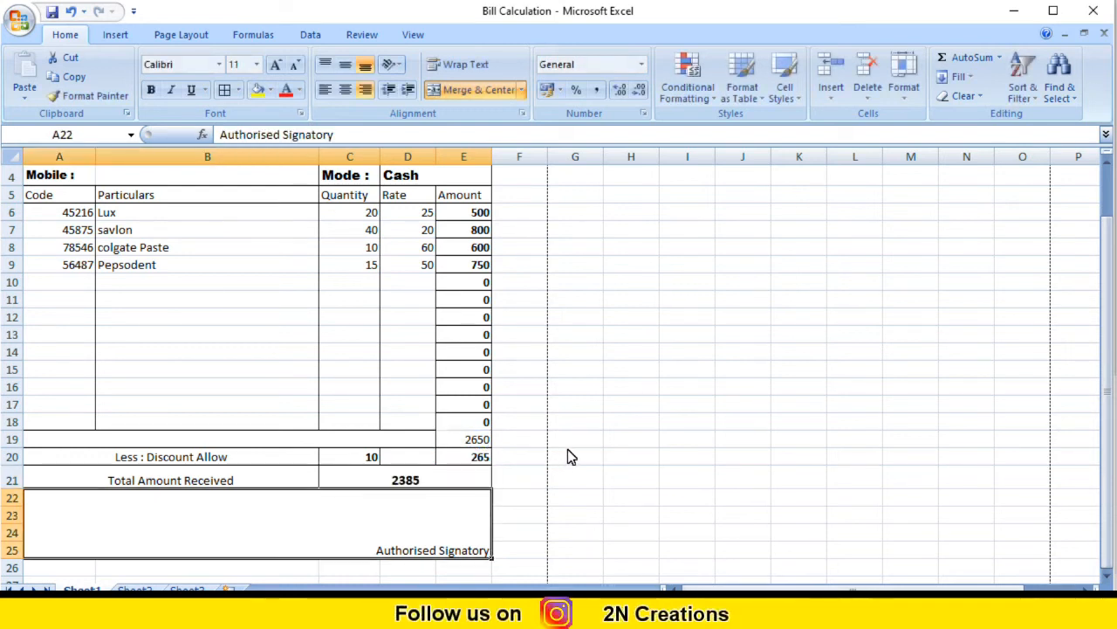
left_click(442, 485)
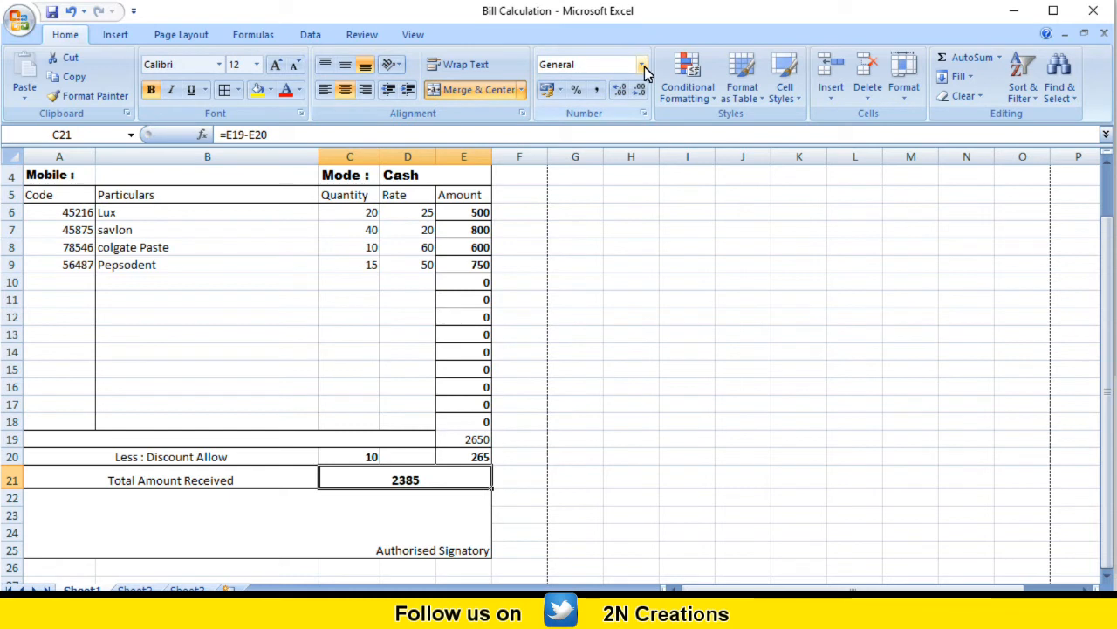
Step: Format the Total Amount Received cell C21 as rupee Currency
left_click(438, 486)
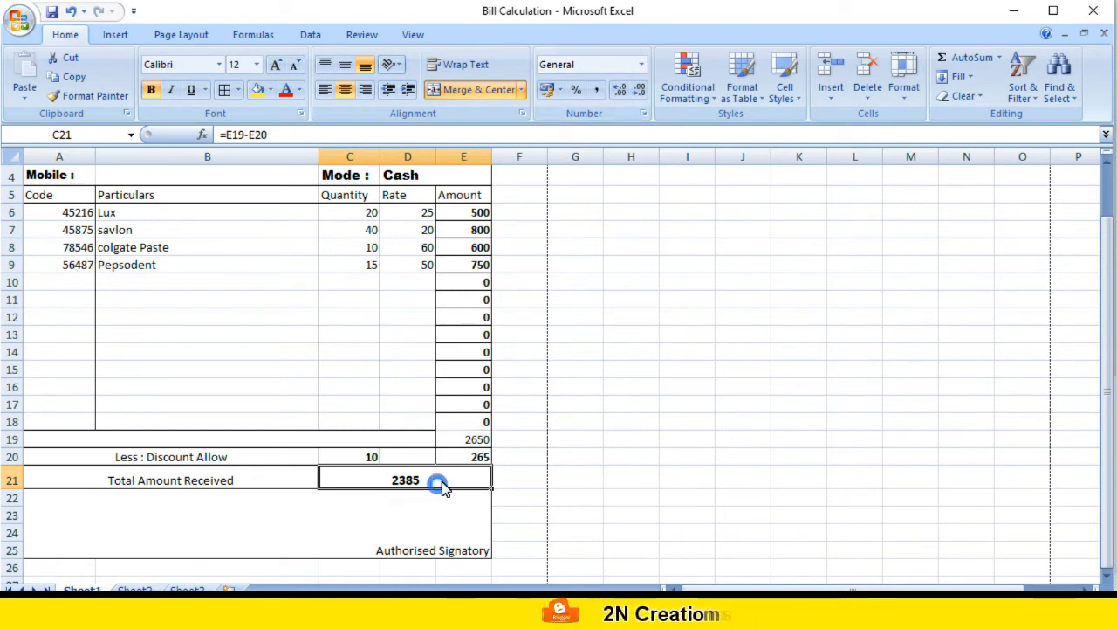
left_click(643, 66)
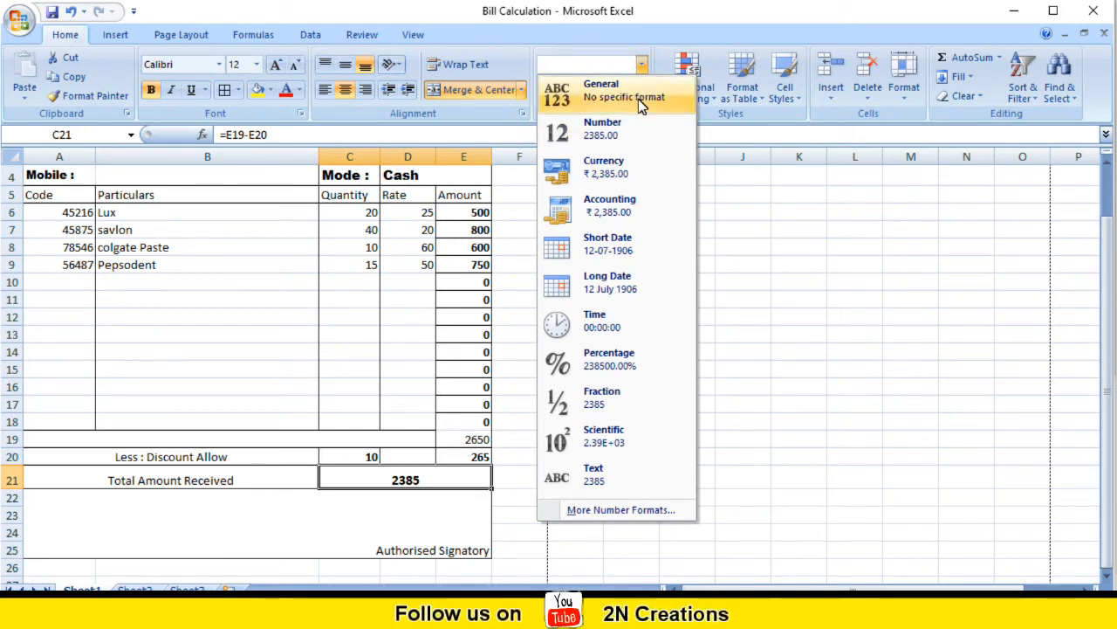
left_click(629, 168)
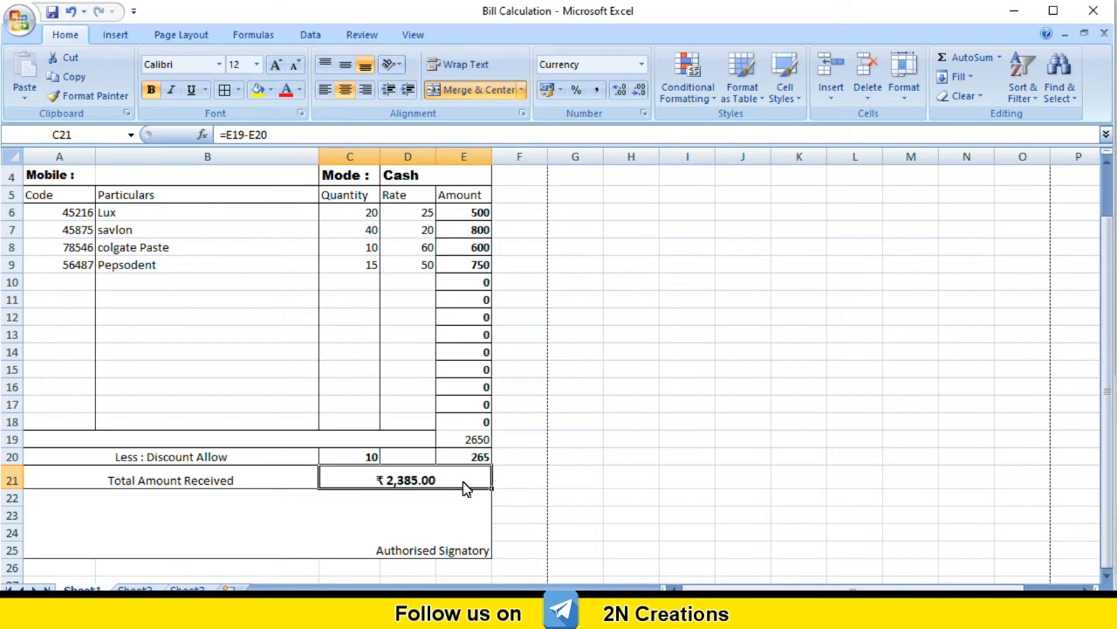
Step: Format the amounts E6:E20 as rupee Currency, e.g. ₹ 500.00
left_click_drag(466, 214, 477, 464)
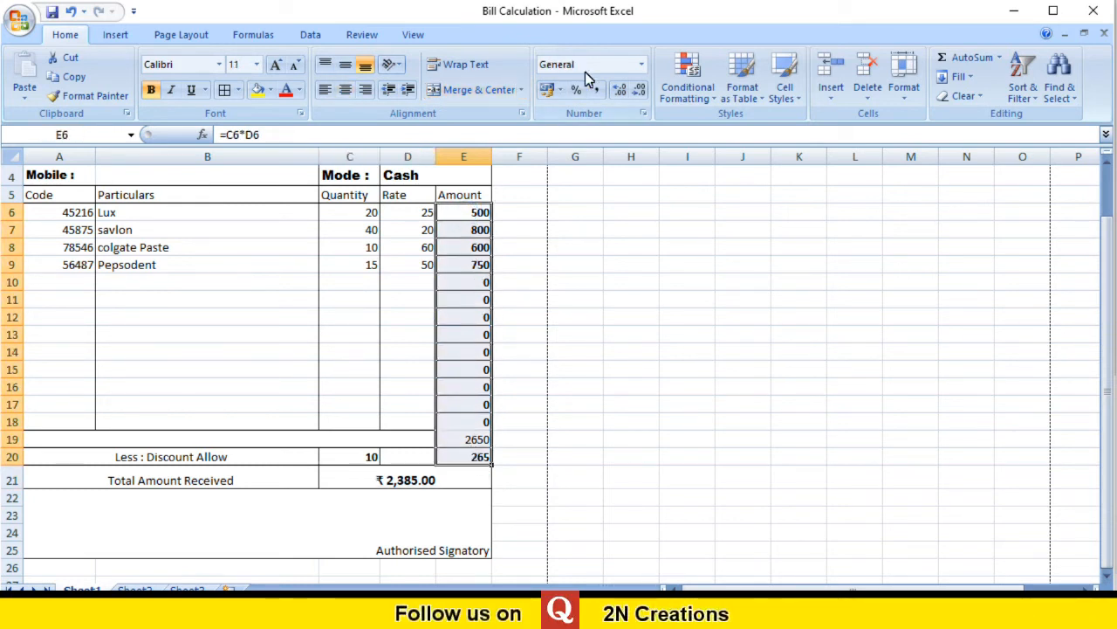
left_click(642, 64)
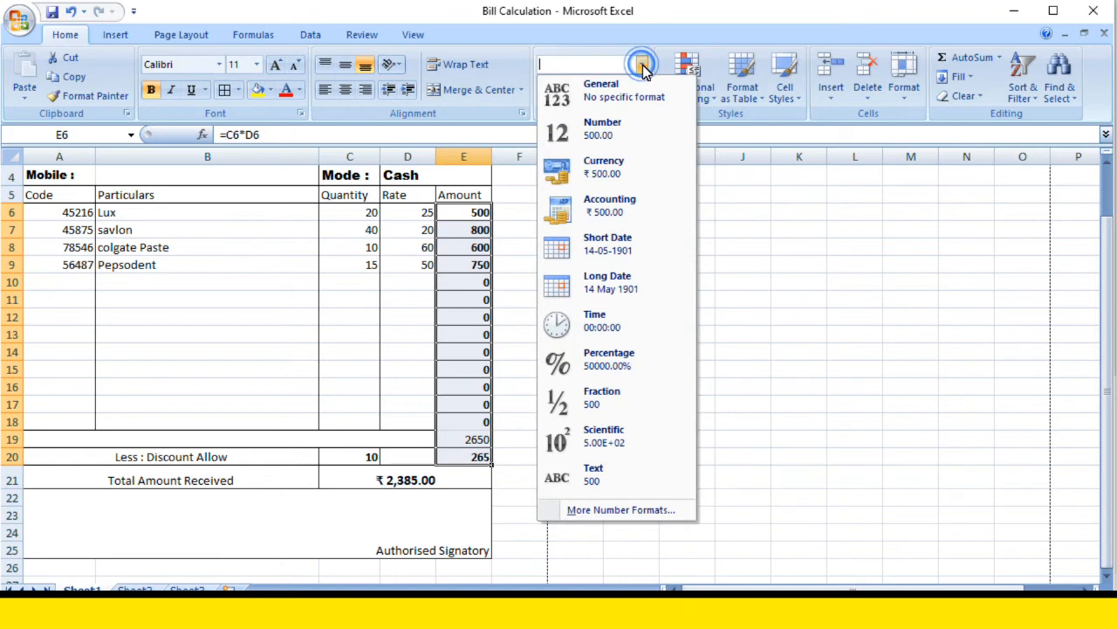
left_click(609, 170)
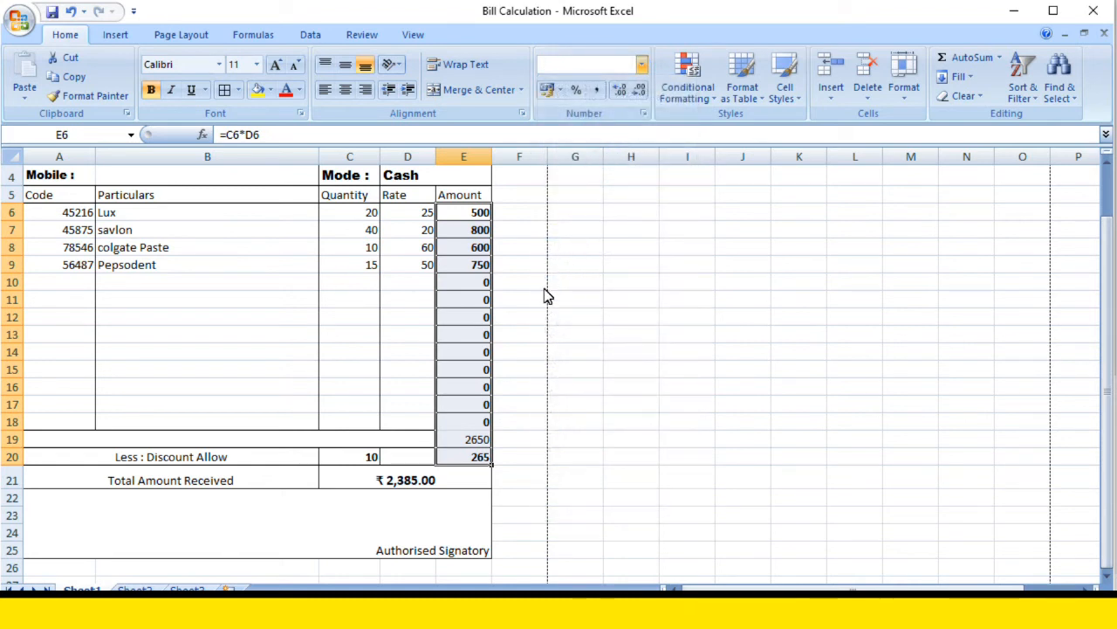
left_click(541, 437)
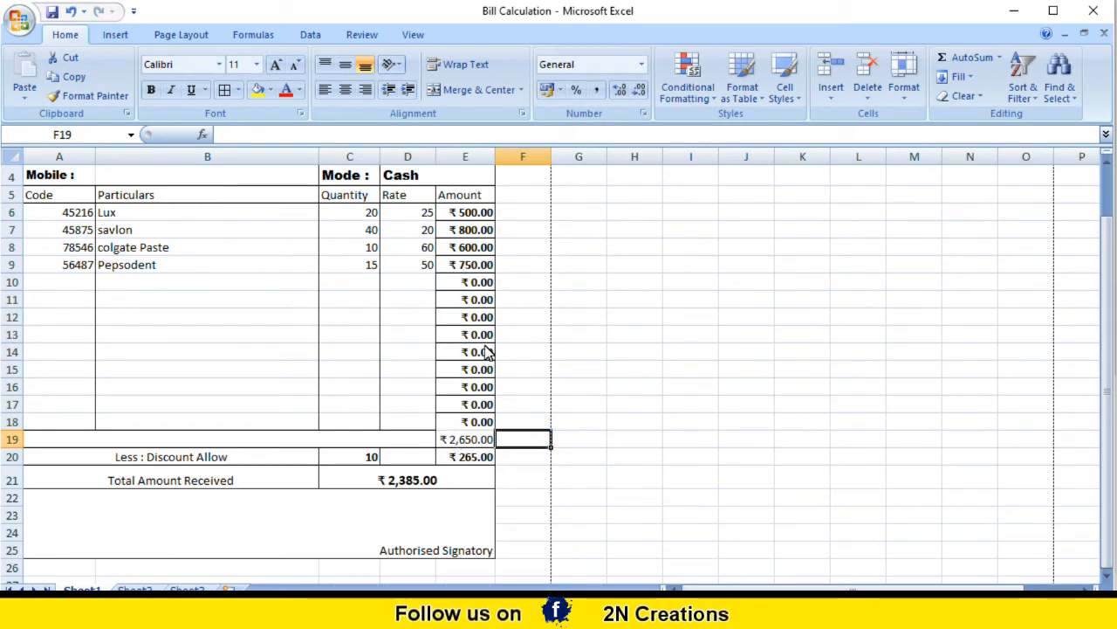
Step: Make the item quantities and rates in C6:D18 bold
left_click(369, 460)
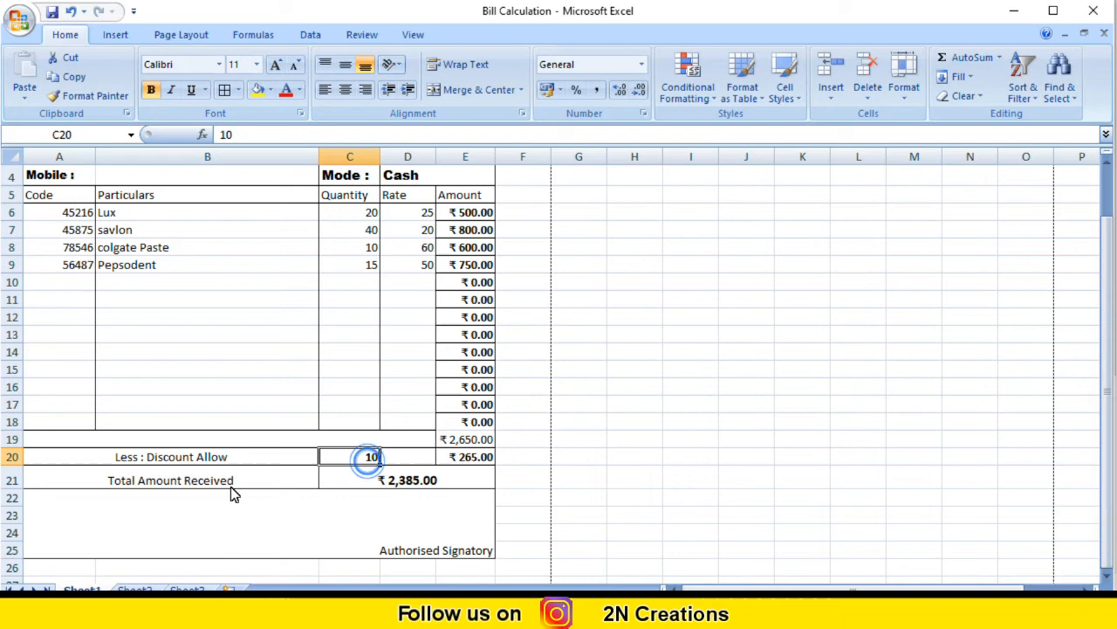
left_click(145, 214)
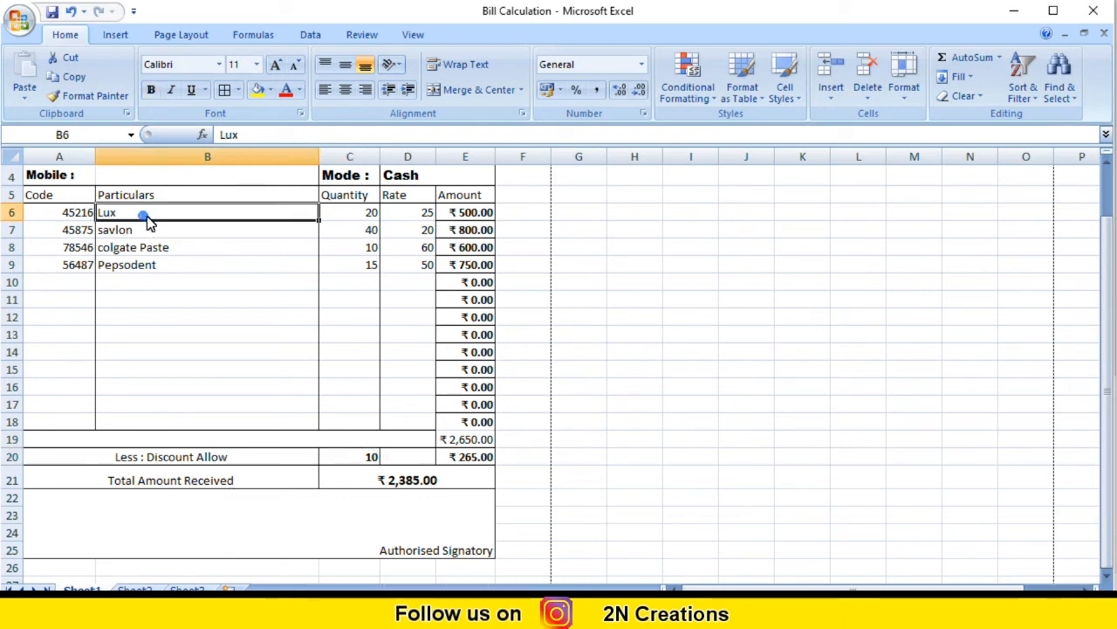
scroll(305, 480, "down", 1)
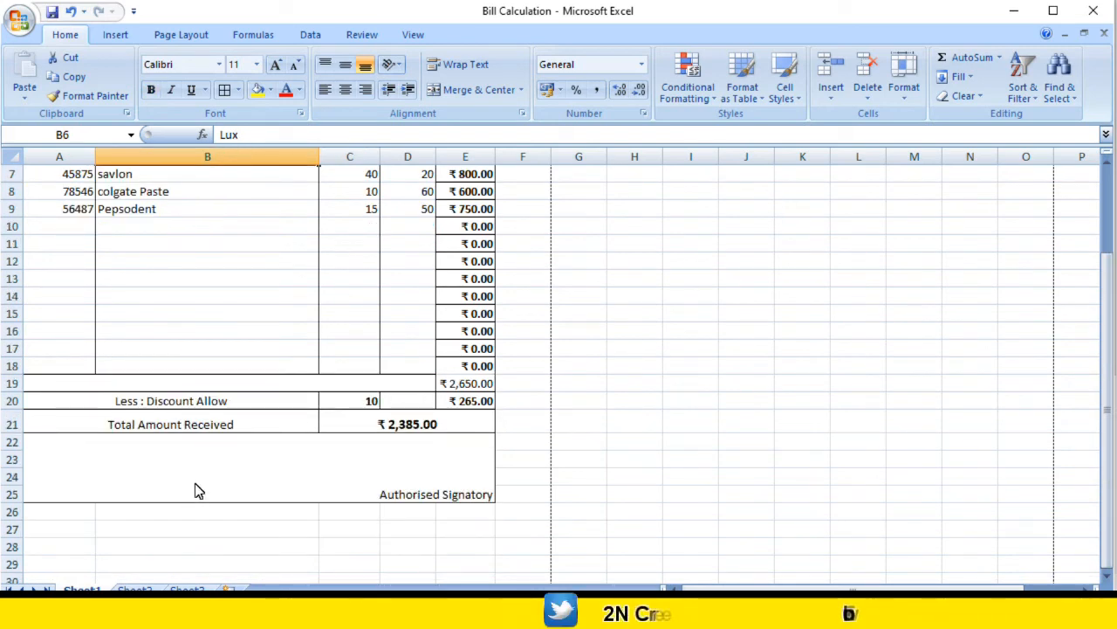
scroll(197, 489, "up", 2)
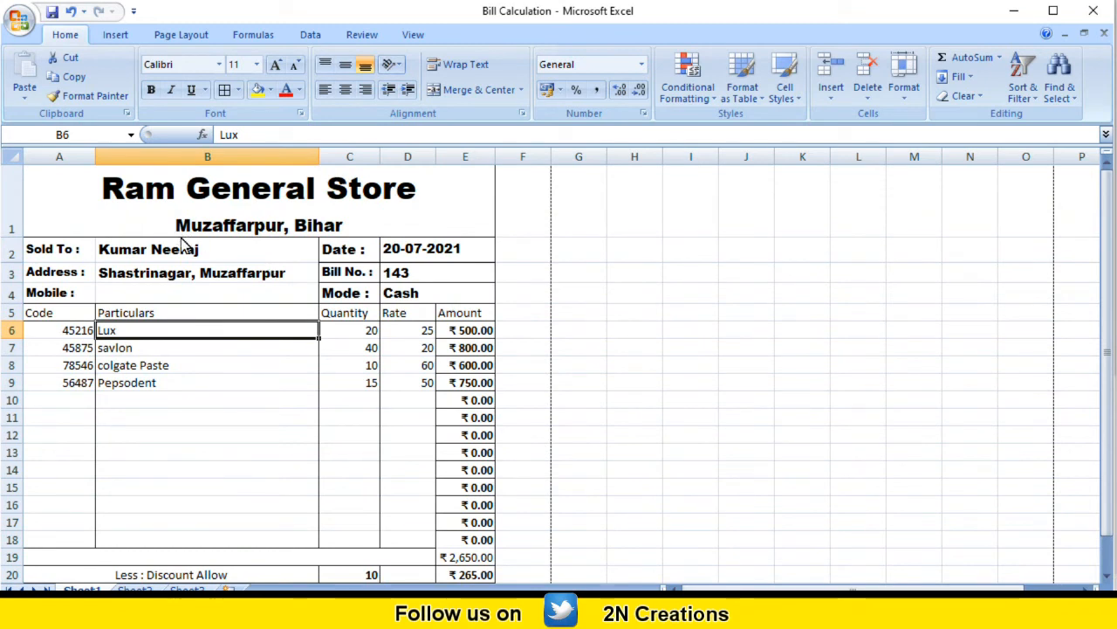
scroll(186, 248, "down", 1)
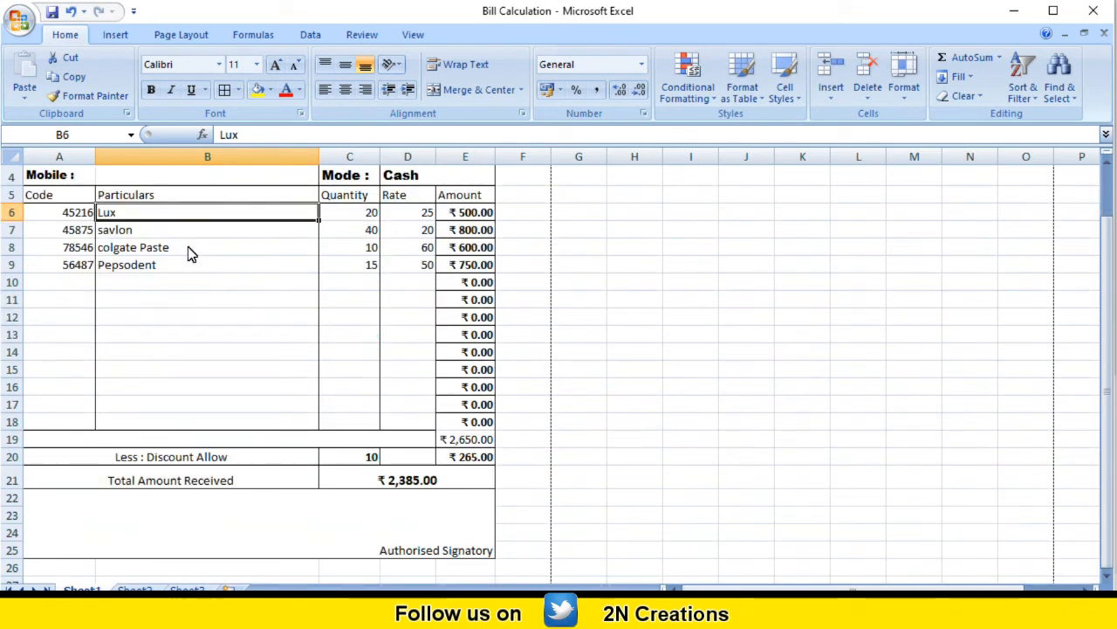
left_click(258, 534)
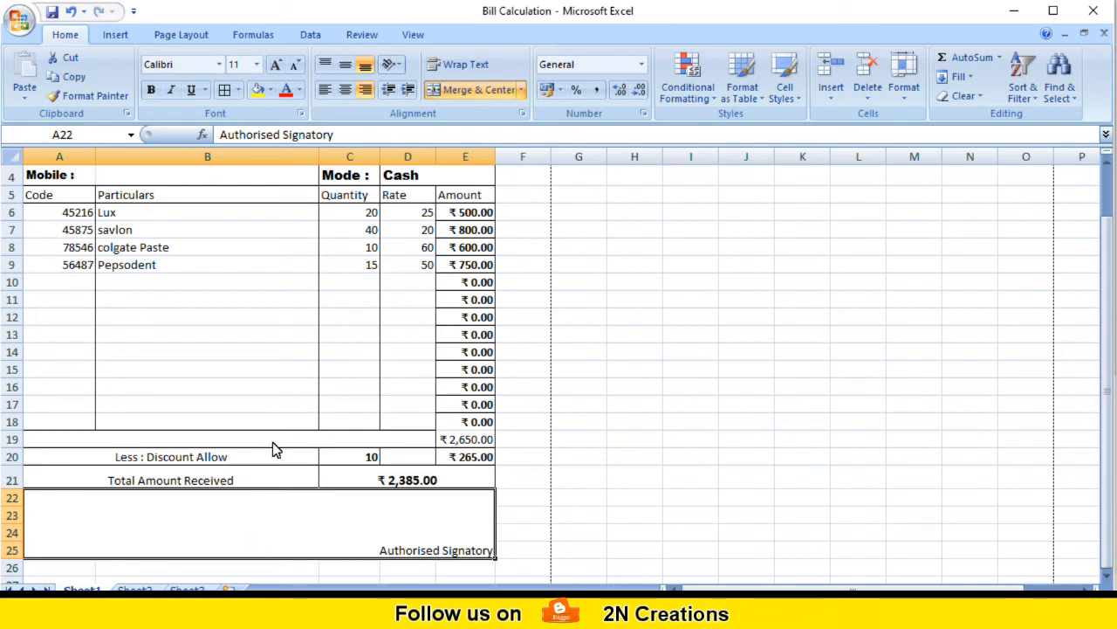
scroll(272, 442, "up", 1)
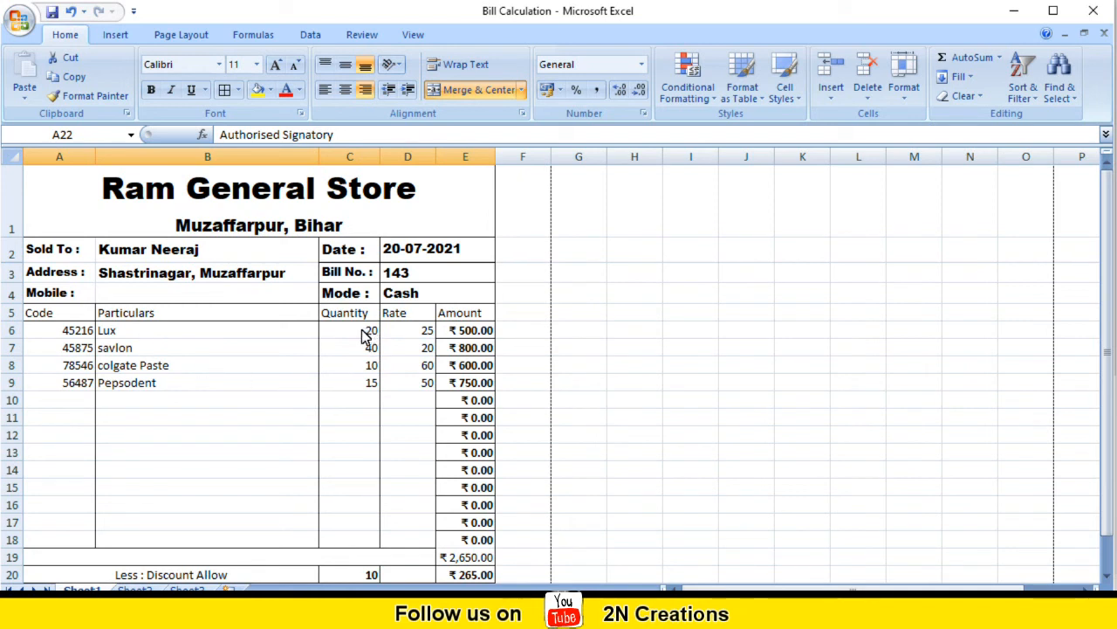
left_click(407, 332)
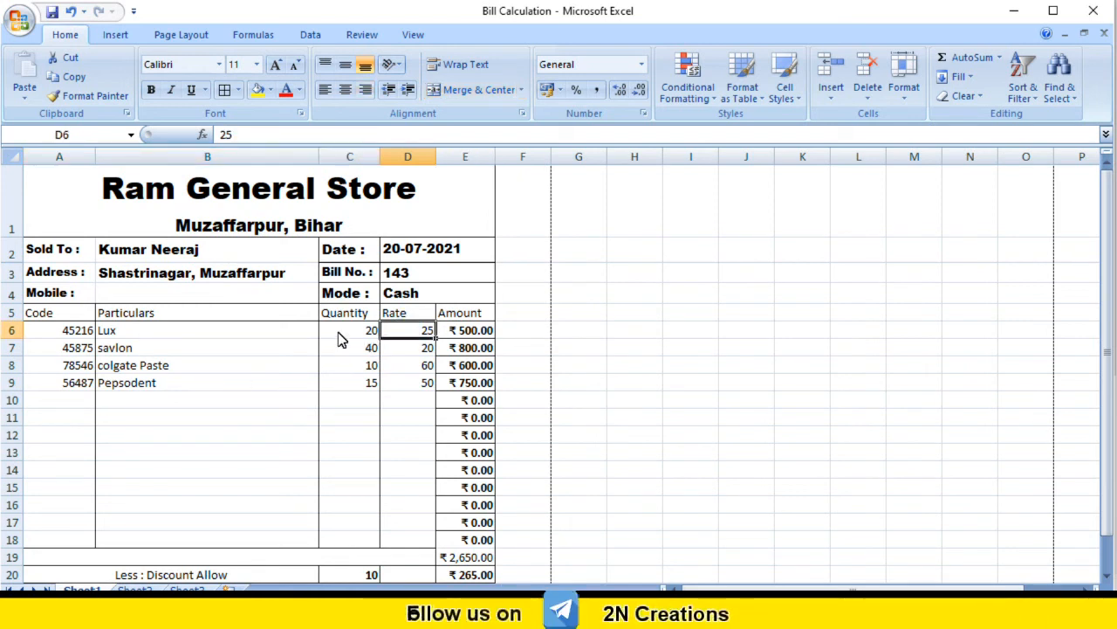
left_click_drag(349, 336, 393, 547)
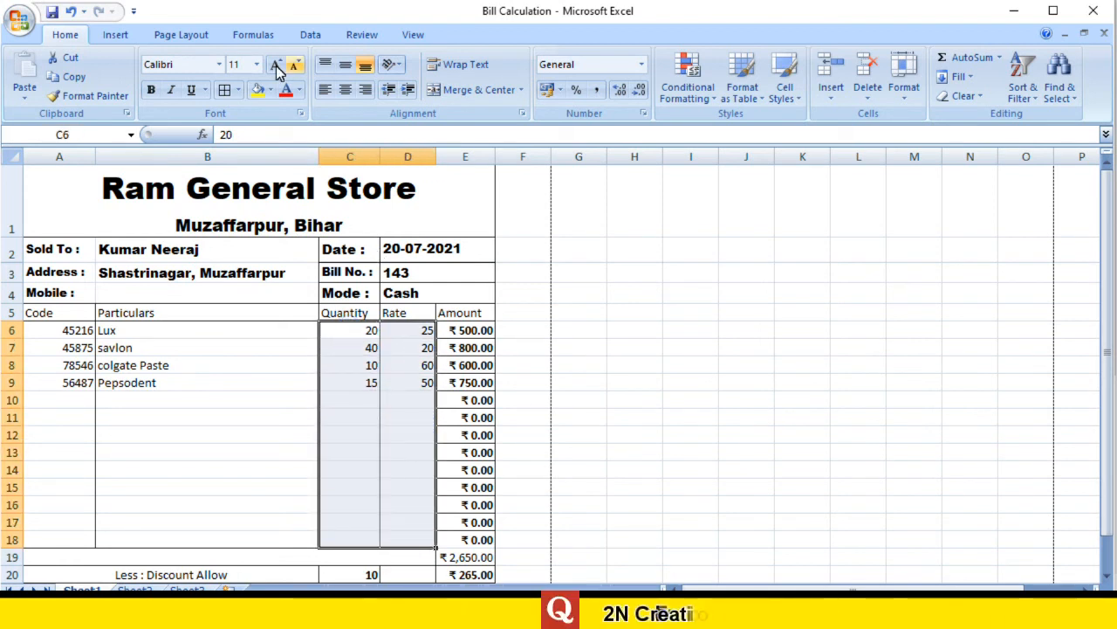
left_click(152, 93)
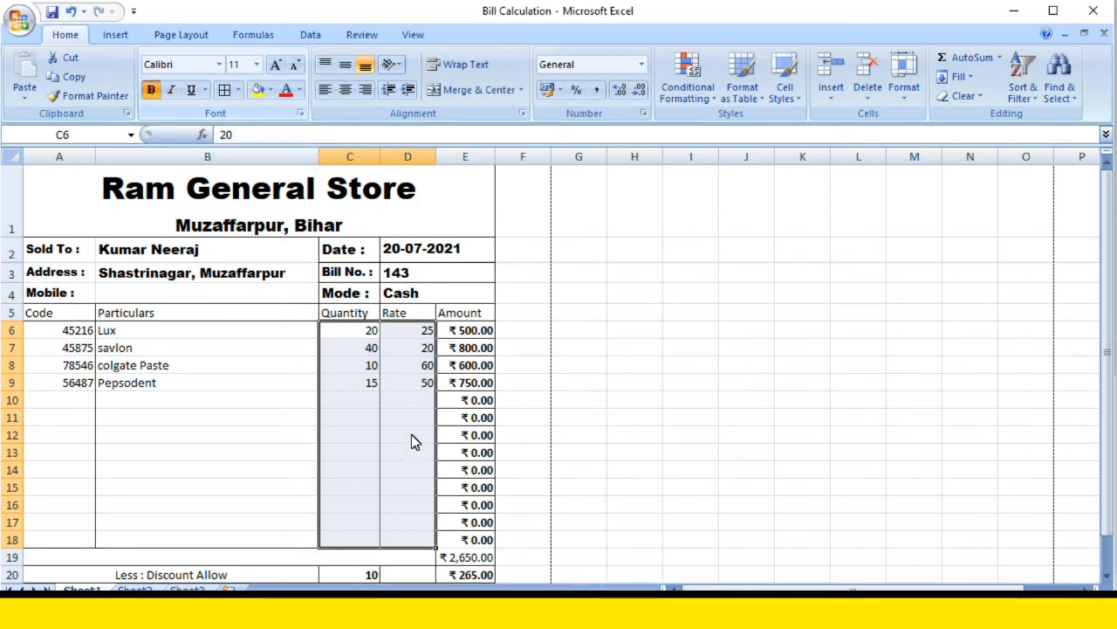
Step: Bold the item names Lux, savlon, colgate Paste and Pepsodent in B6:B9
left_click(116, 347)
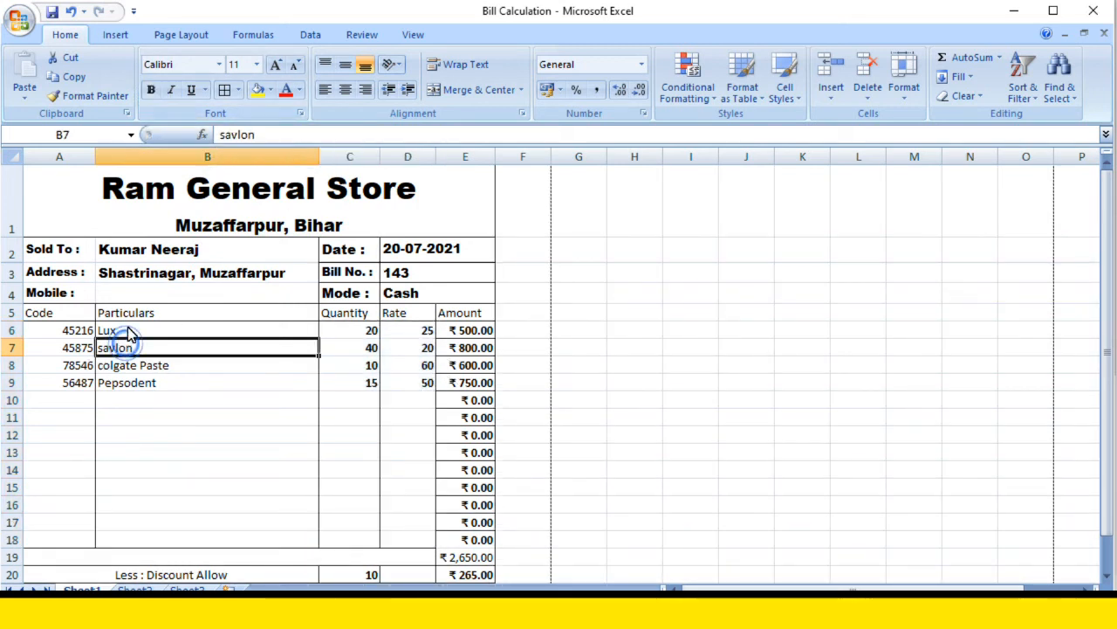
left_click_drag(128, 330, 128, 388)
left_click(152, 92)
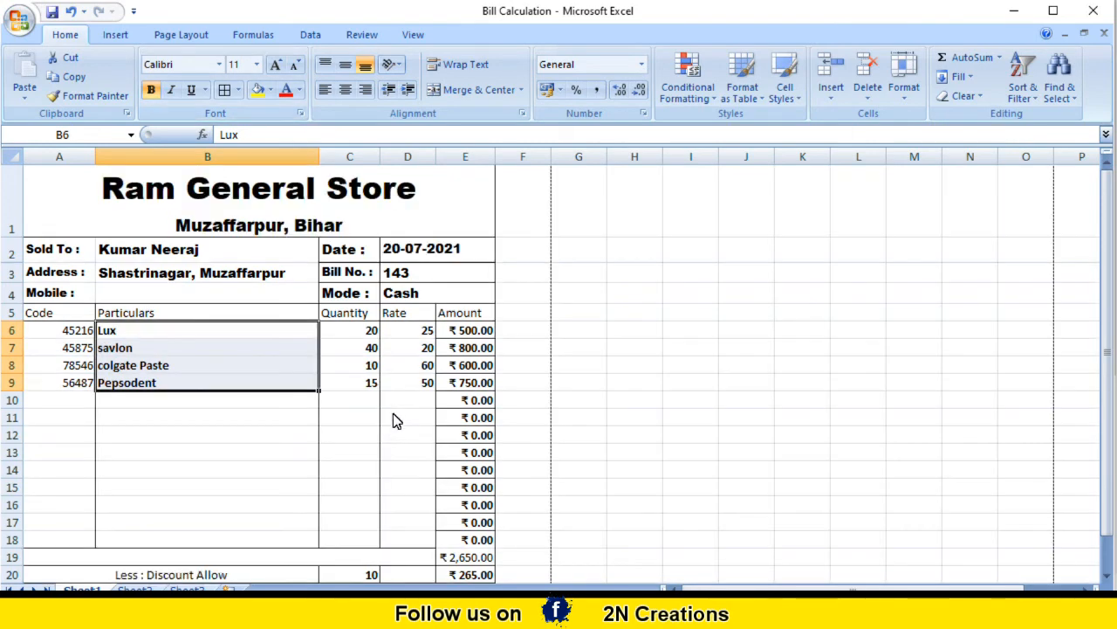
scroll(394, 419, "down", 1)
scroll(201, 498, "down", 1)
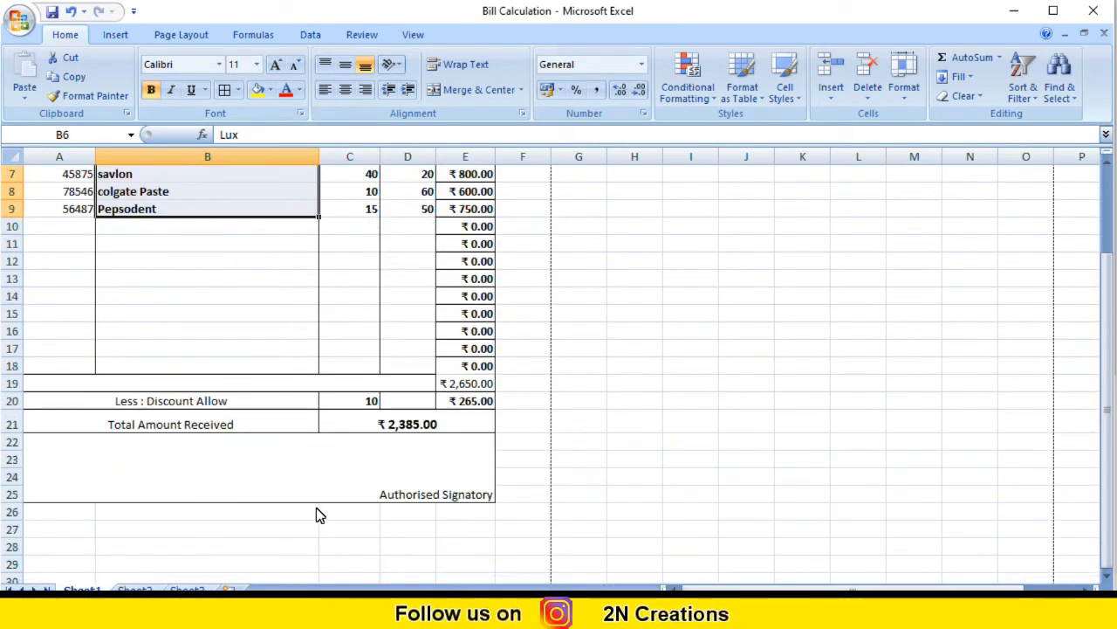
scroll(349, 515, "up", 1)
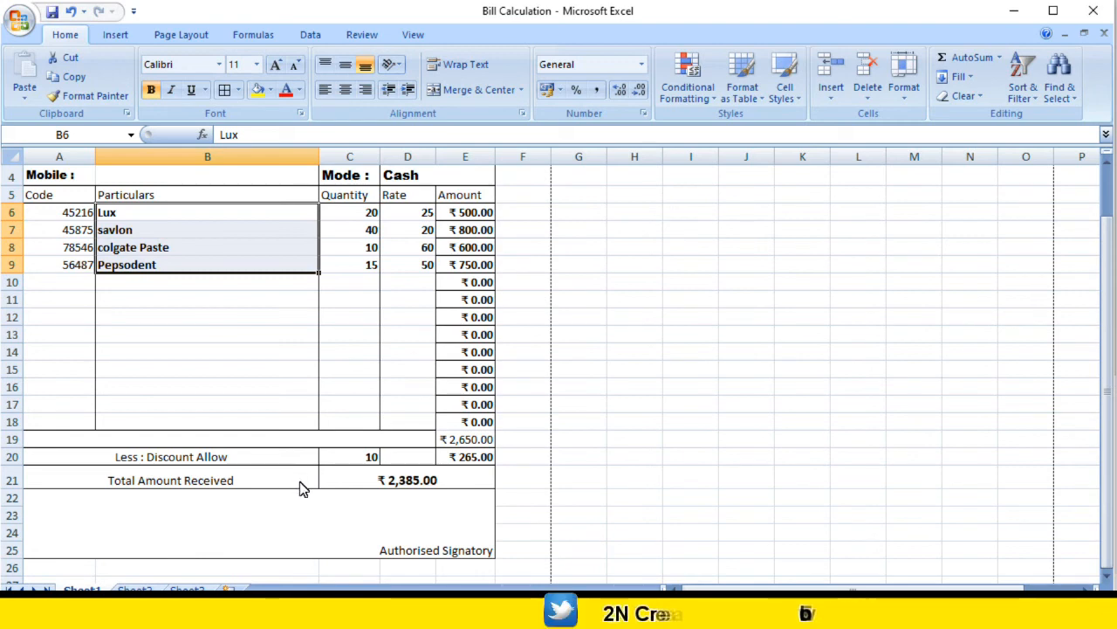
scroll(302, 483, "up", 1)
scroll(231, 303, "down", 2)
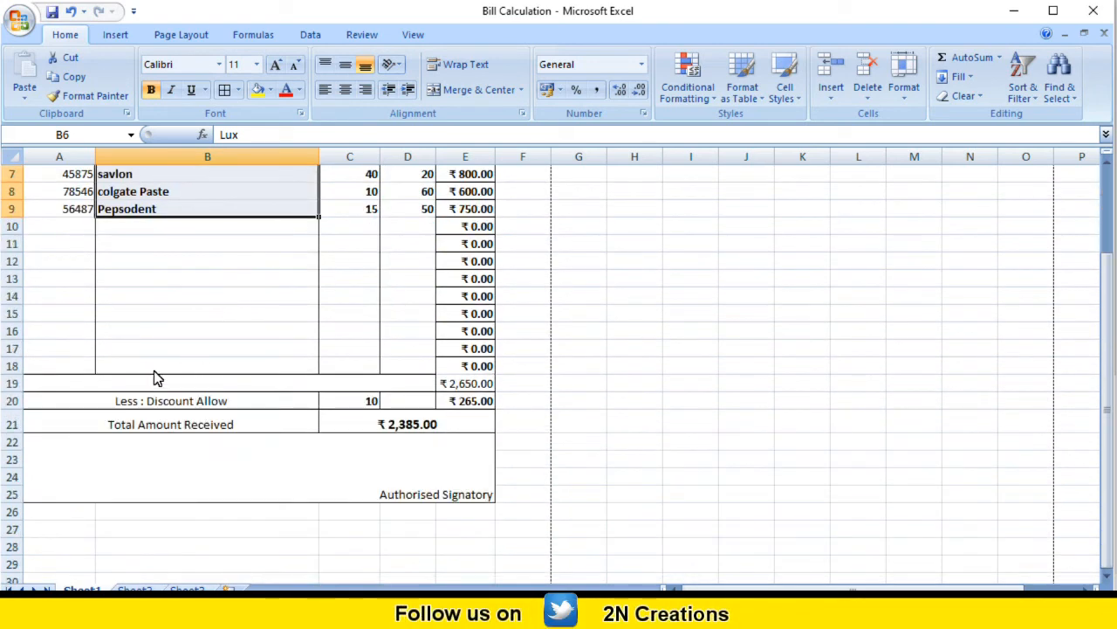
scroll(155, 377, "up", 2)
scroll(155, 374, "down", 2)
left_click(146, 478)
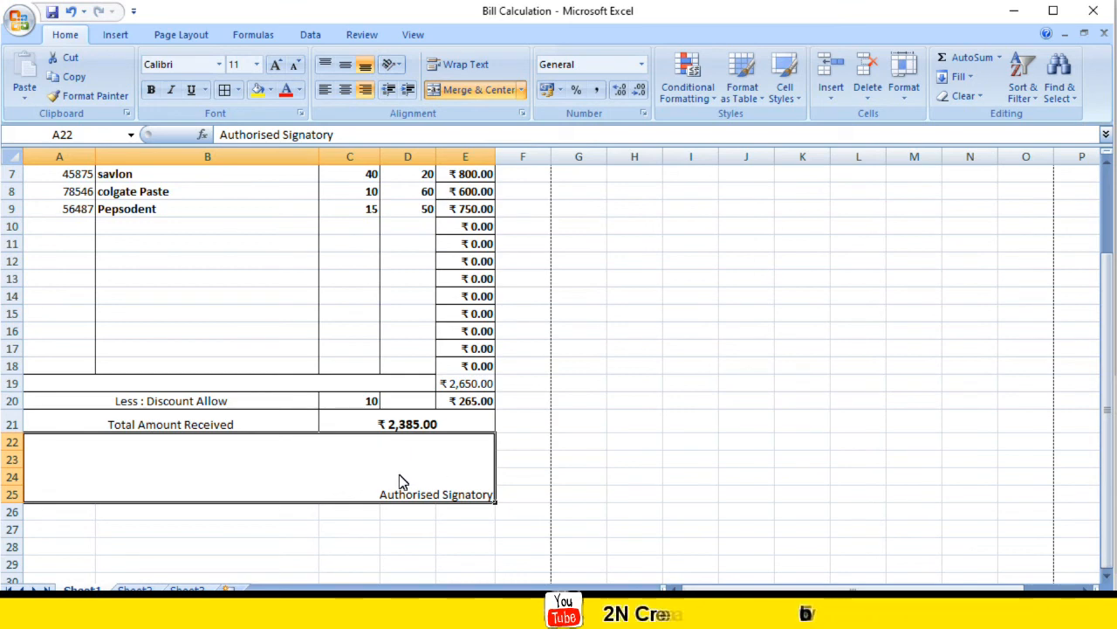
left_click(253, 475)
Step: Show the Ram General Store bill in Print Preview and zoom in to read it
scroll(114, 454, "up", 2)
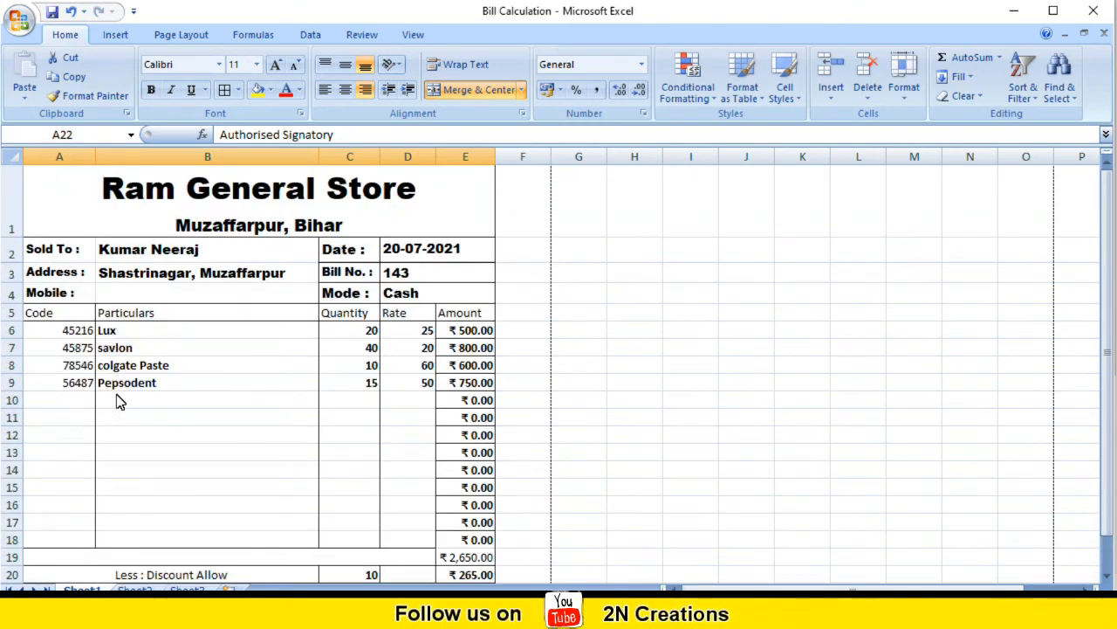
left_click(24, 23)
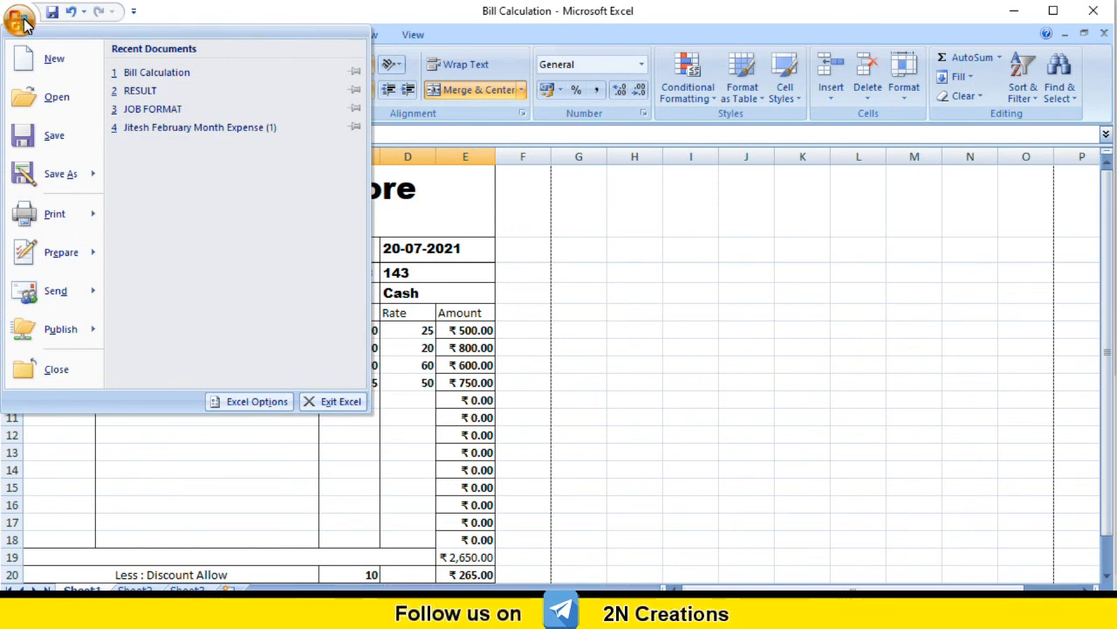
mouse_move(66, 217)
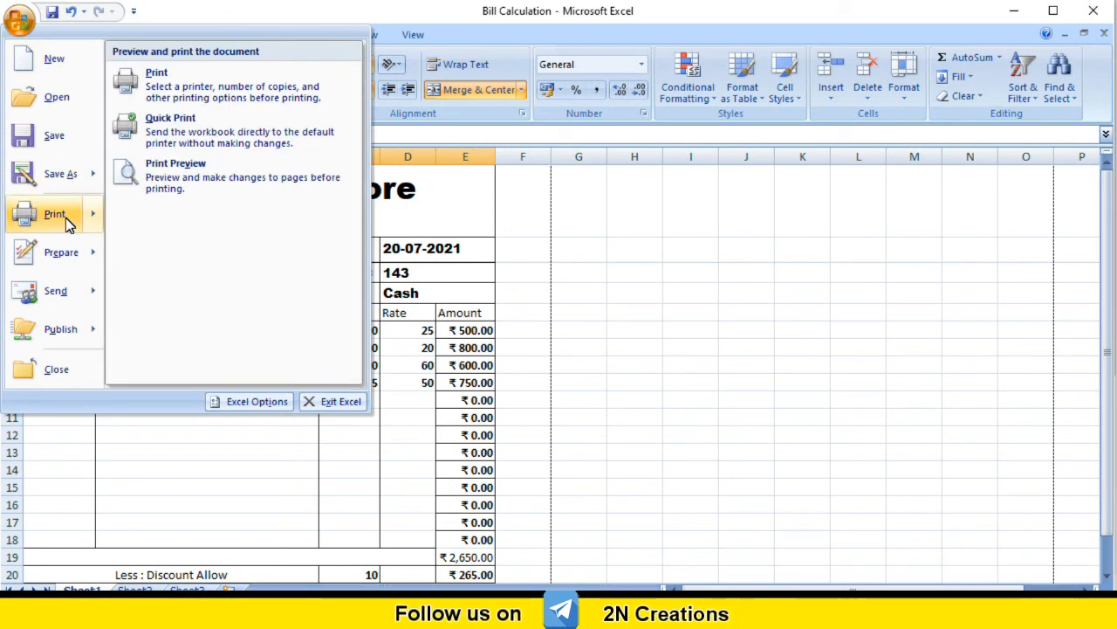
left_click(201, 168)
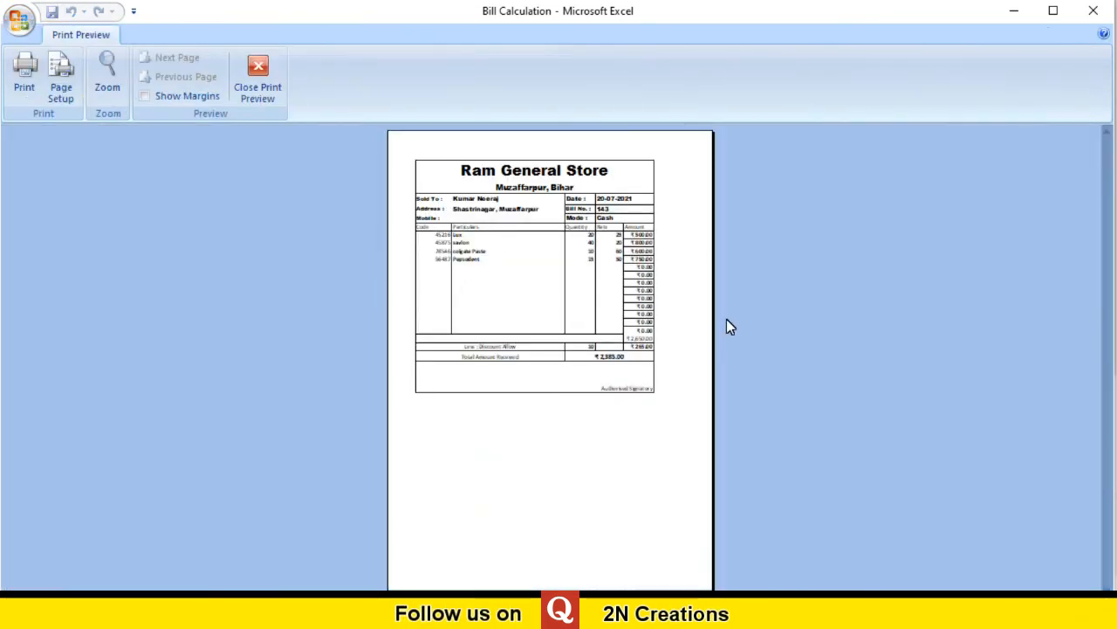
left_click(103, 66)
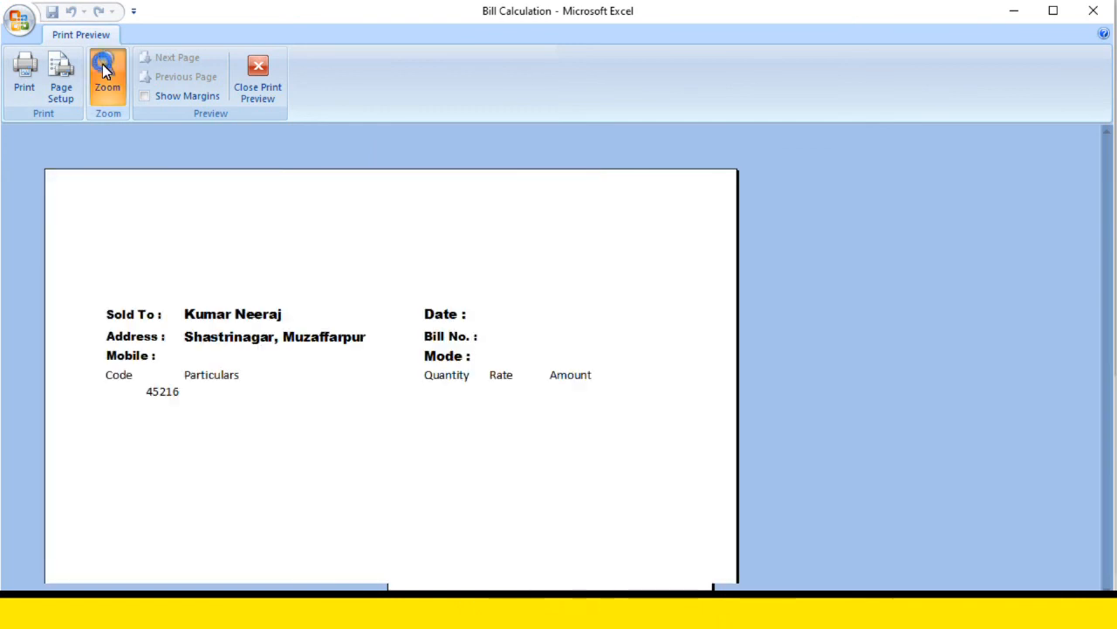
left_click(275, 462)
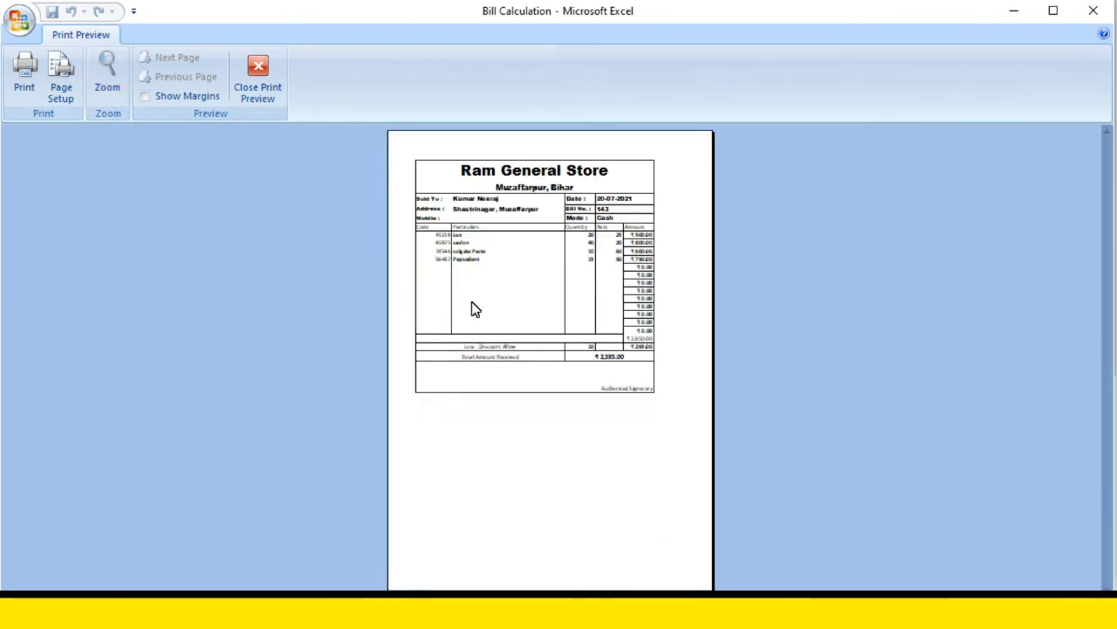
left_click(109, 80)
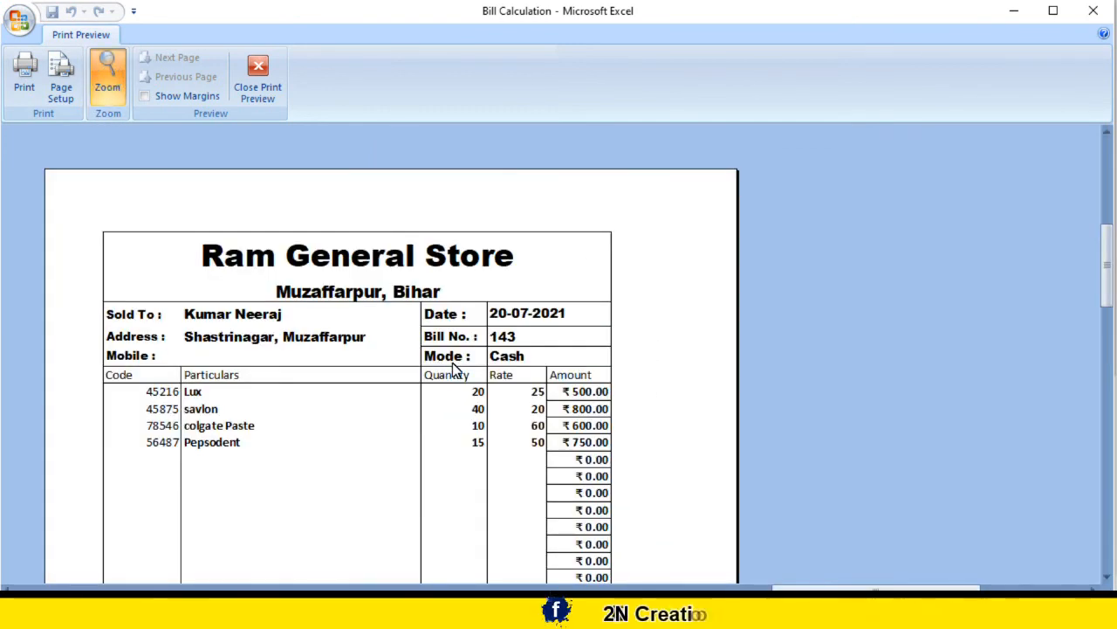
left_click_drag(1106, 269, 1113, 347)
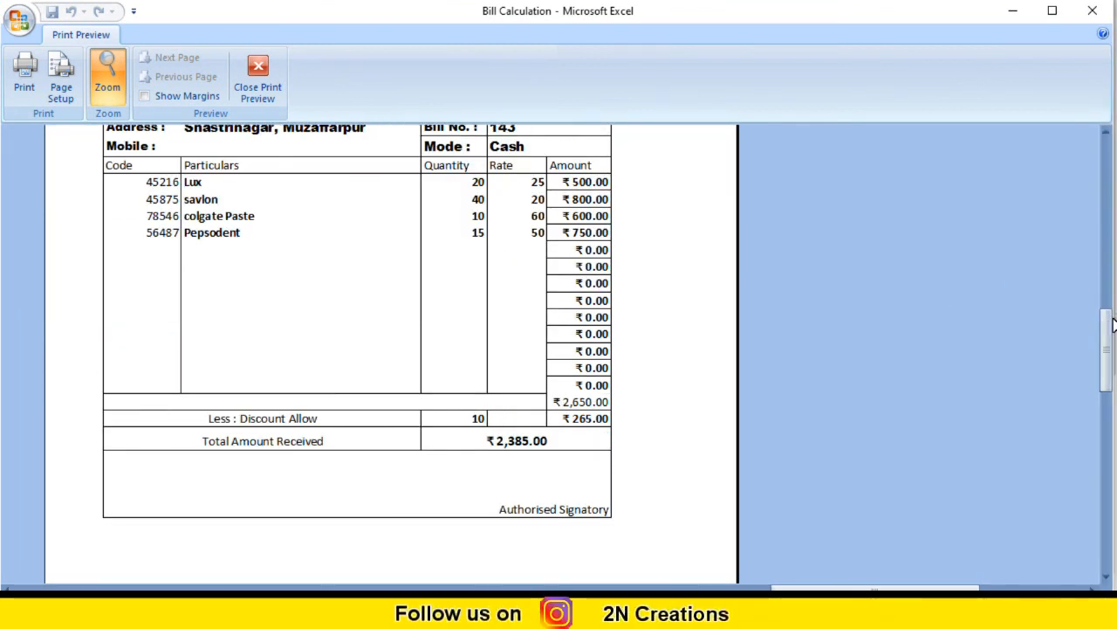
left_click_drag(1107, 321, 1107, 279)
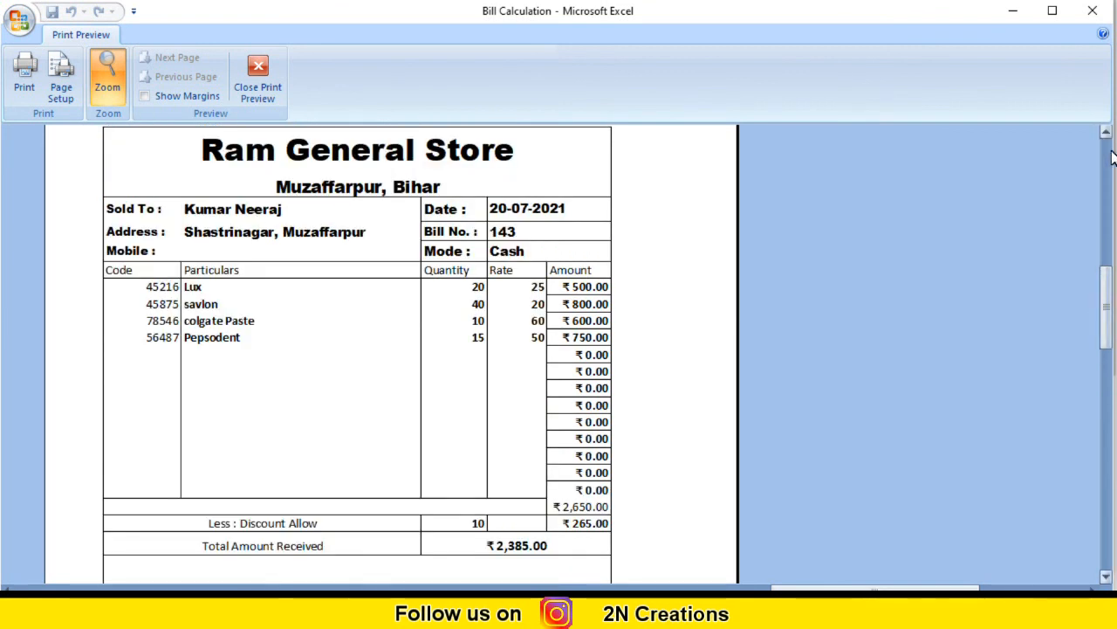
Step: Exit Print Preview back to the Bill Calculation worksheet
left_click(258, 80)
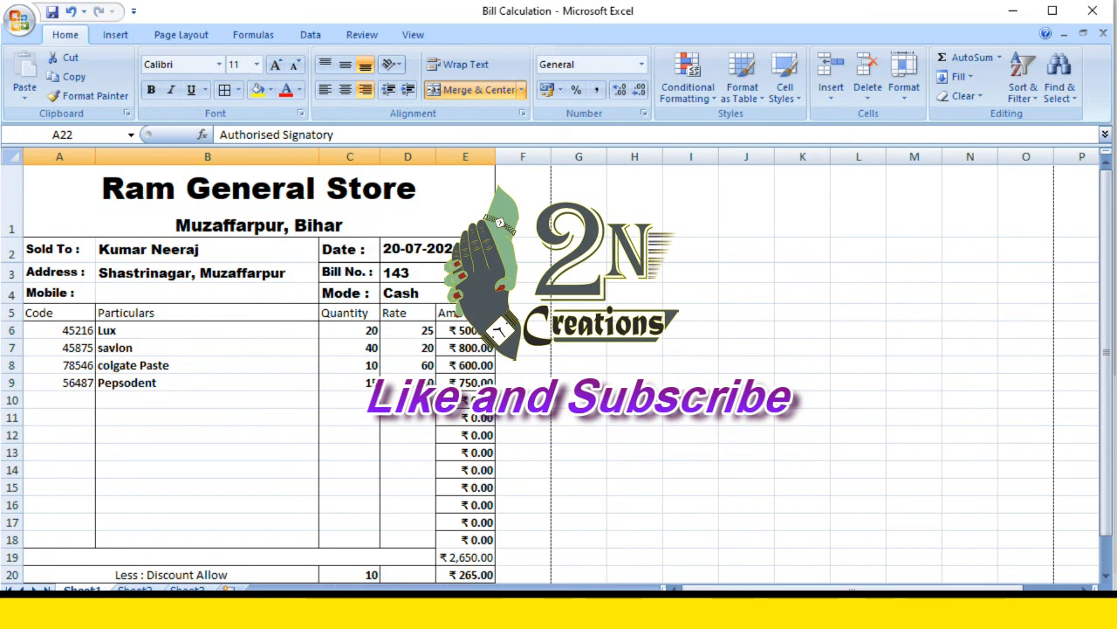
mouse_move(793, 611)
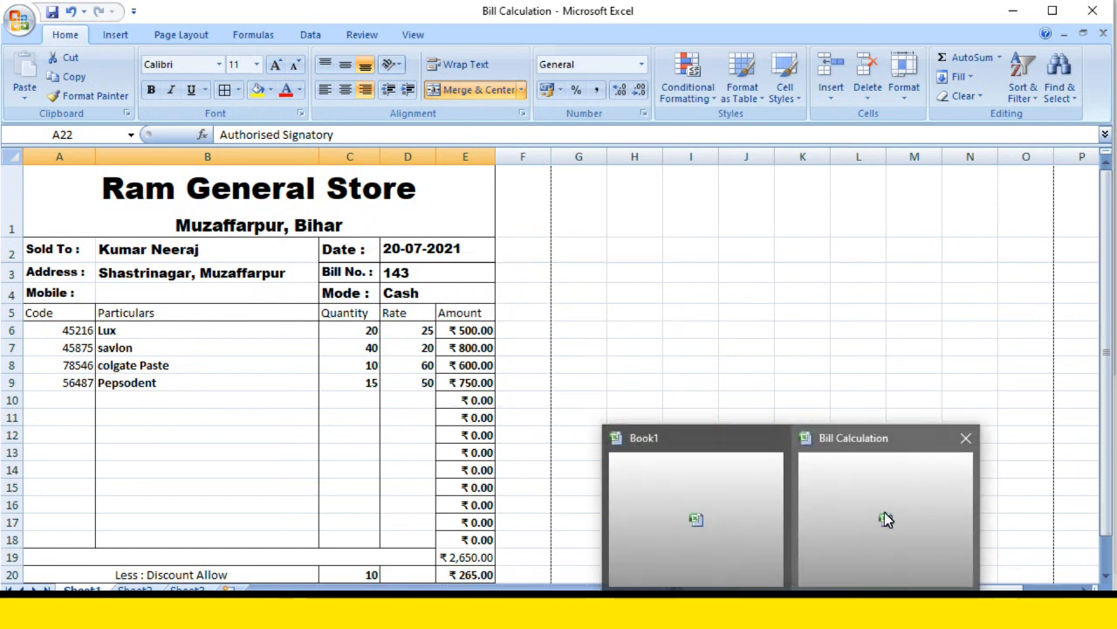